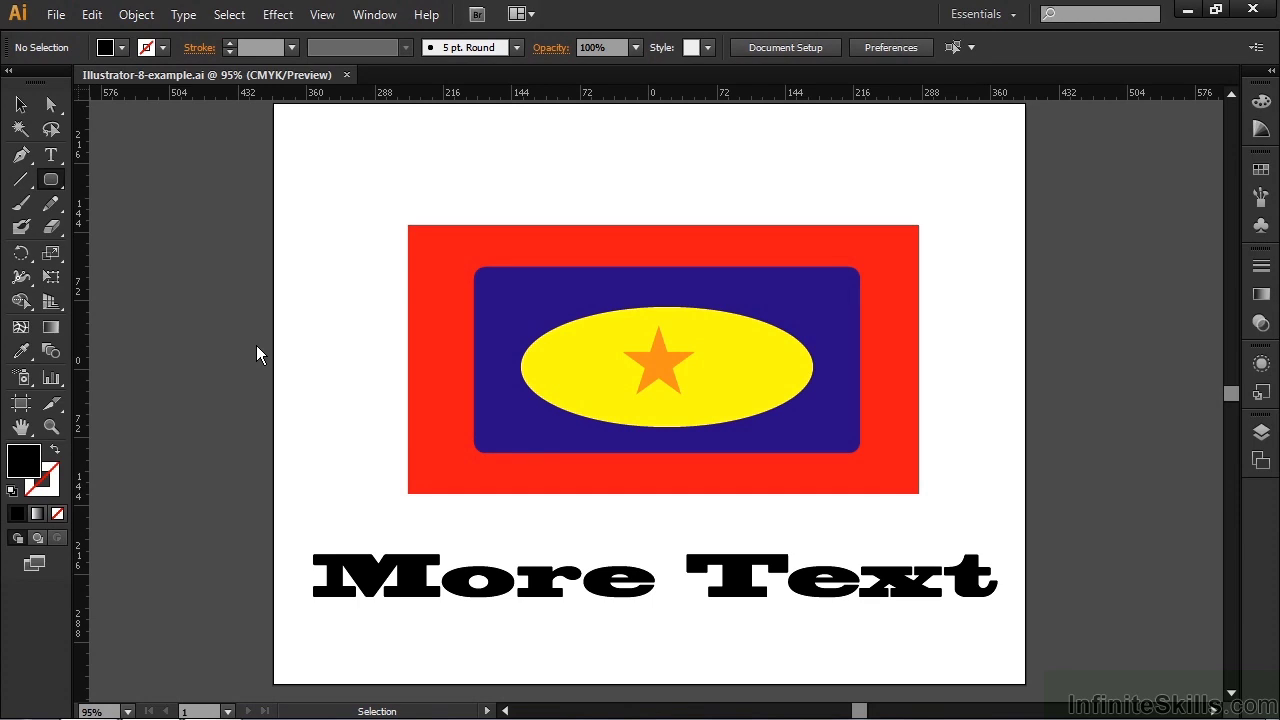
{"action": "left_click", "coordinate": [64, 15]}
{"action": "left_click", "coordinate": [103, 82]}
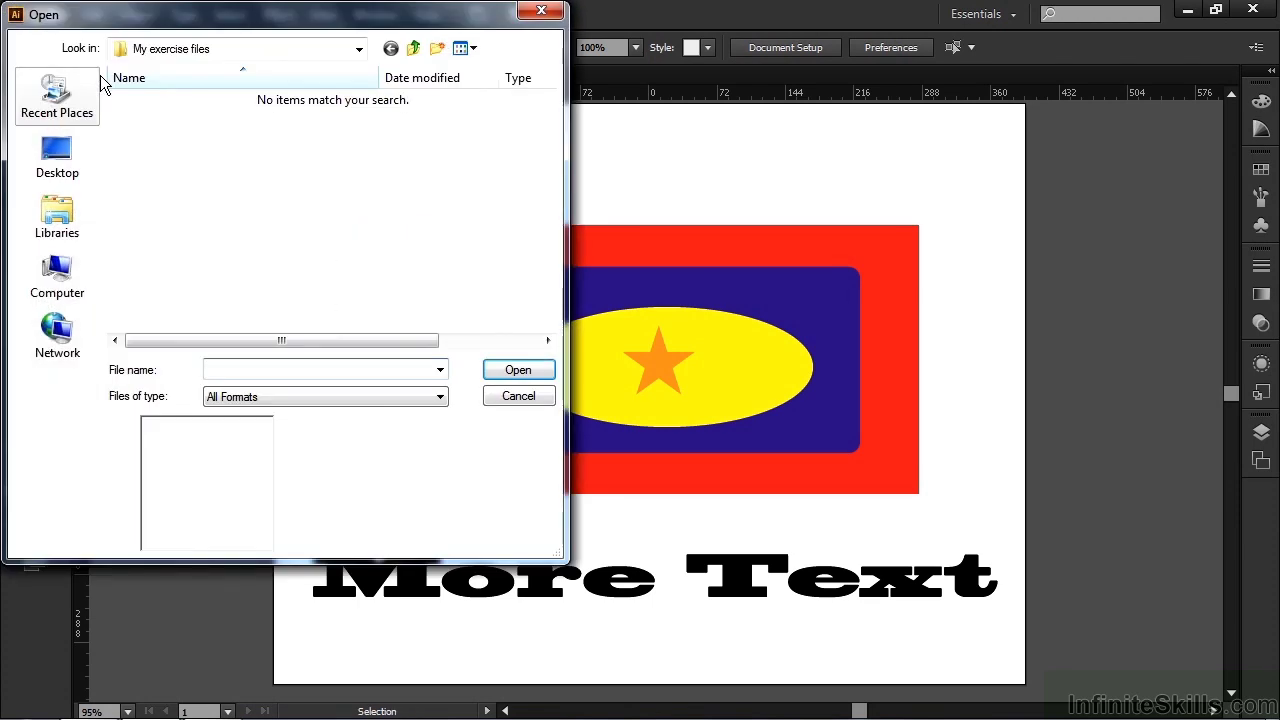
{"action": "left_click", "coordinate": [55, 147]}
{"action": "double_click", "coordinate": [186, 262]}
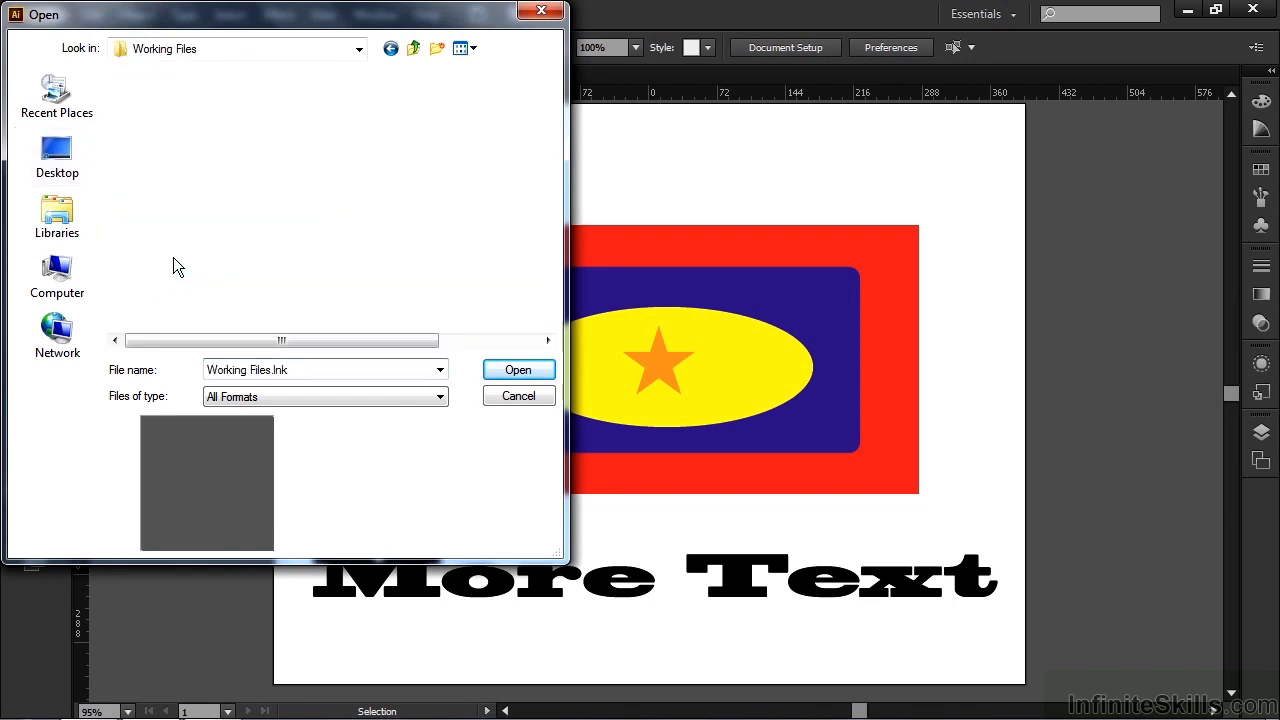
{"action": "double_click", "coordinate": [143, 122]}
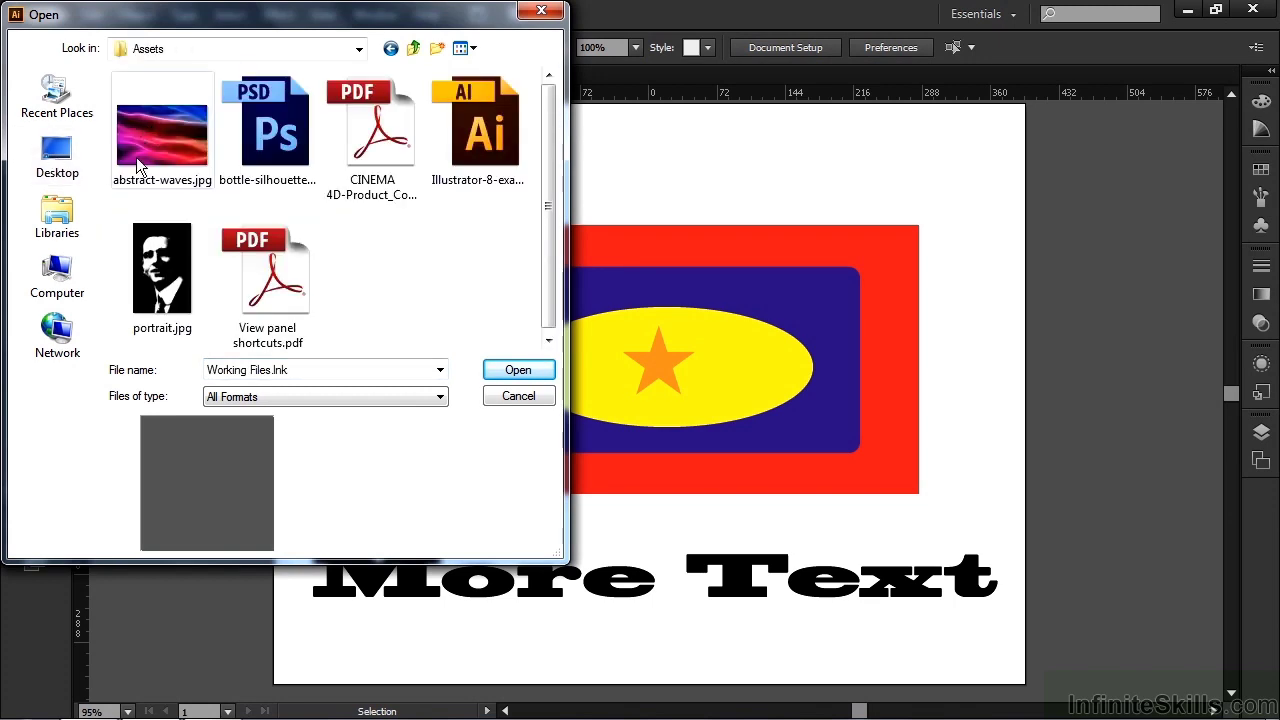
{"action": "left_click", "coordinate": [470, 125]}
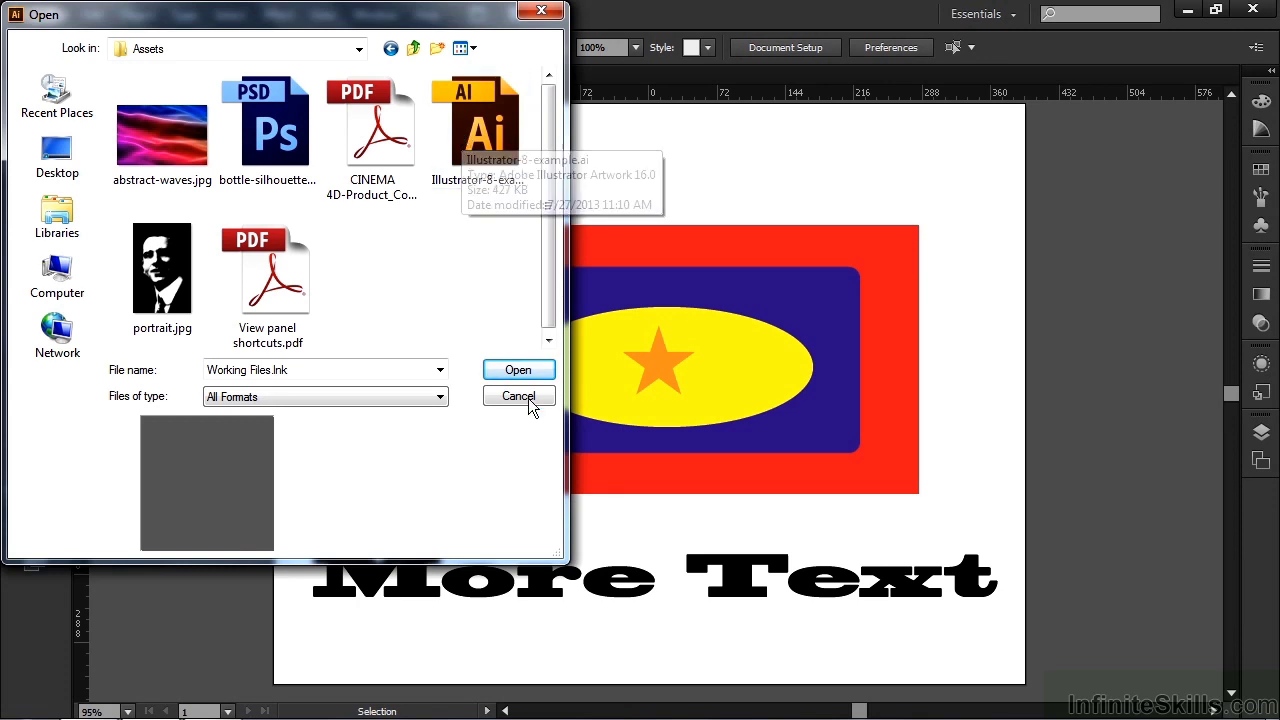
{"action": "left_click", "coordinate": [518, 370]}
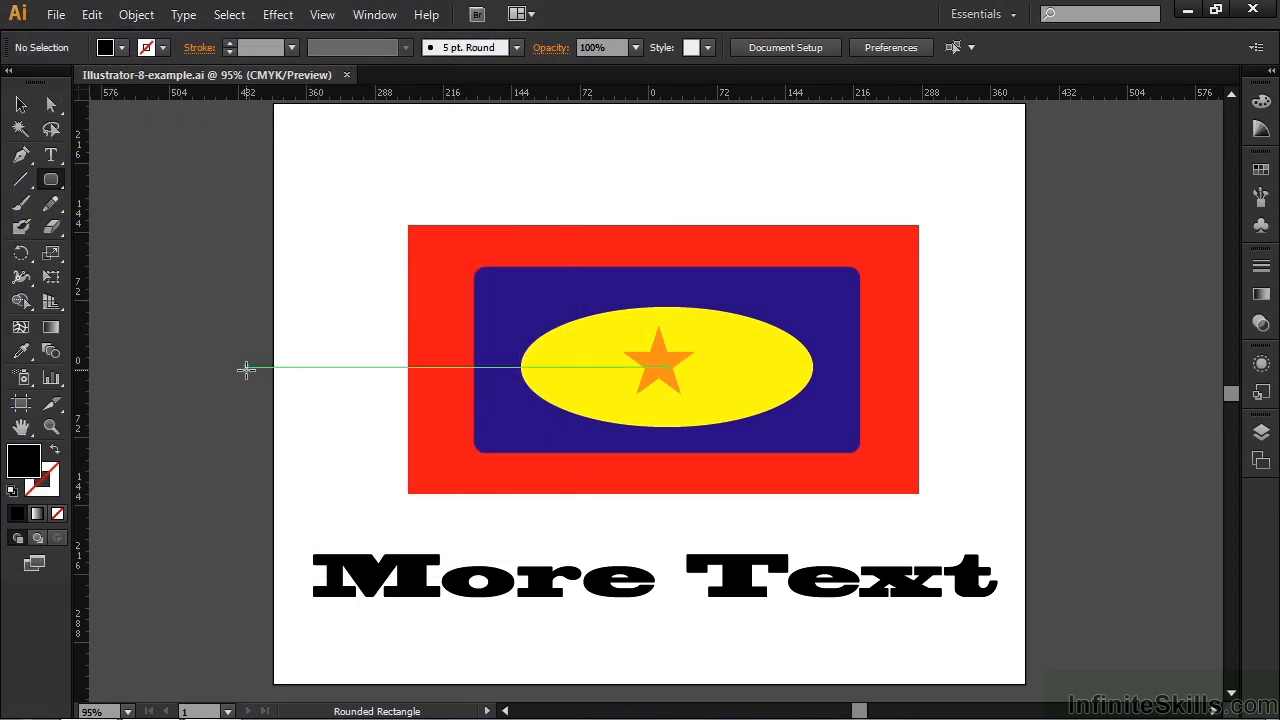
Step: Create a new landscape Letter document of 792 by 612 pt with one artboard
{"action": "left_click", "coordinate": [55, 14]}
{"action": "left_click", "coordinate": [88, 38]}
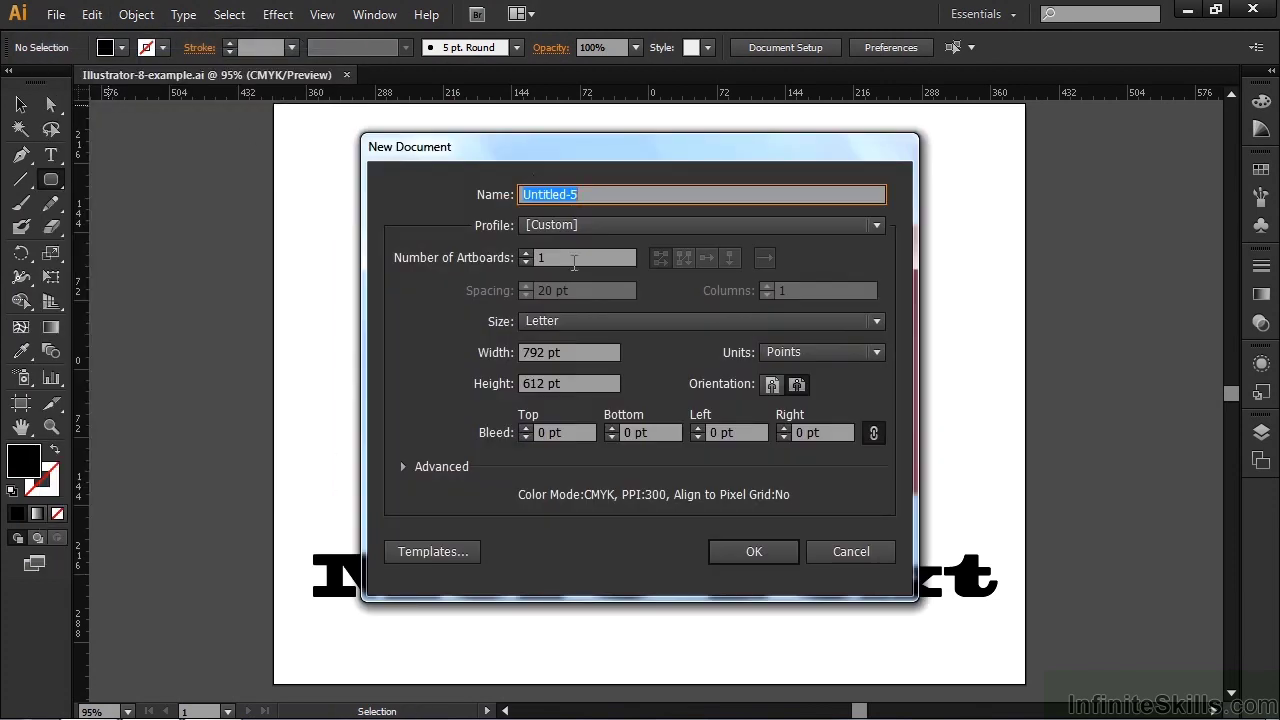
{"action": "left_click", "coordinate": [764, 555]}
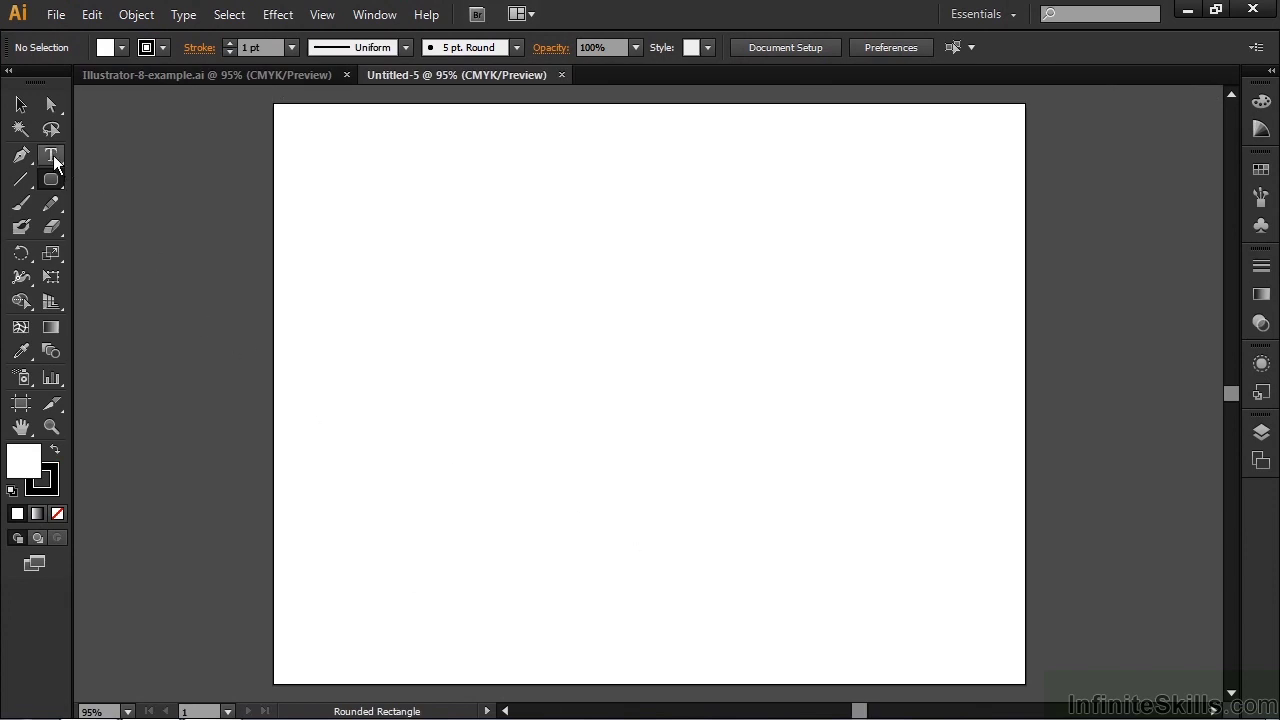
Step: Add the text "More text" on the artboard in Blackoak Std Regular at 60 pt
{"action": "left_click", "coordinate": [51, 155]}
{"action": "left_click", "coordinate": [353, 340]}
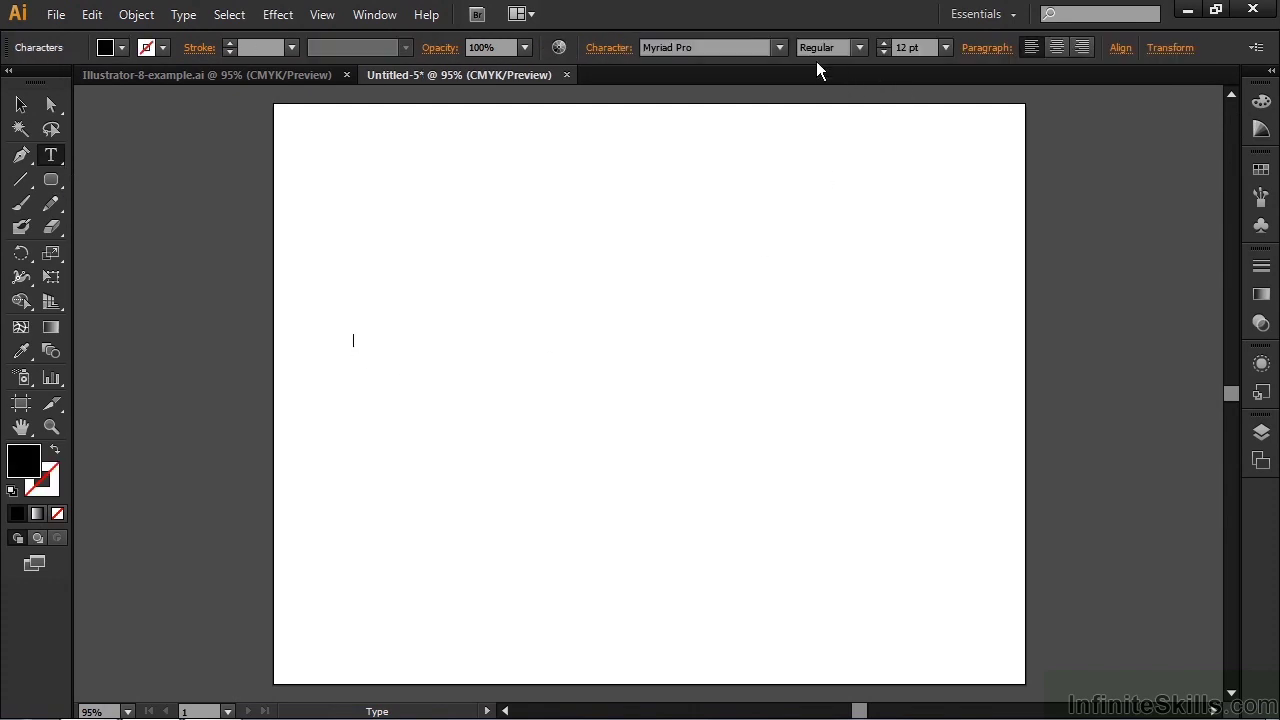
{"action": "left_click", "coordinate": [779, 47]}
{"action": "left_click_drag", "start_coordinate": [822, 383], "coordinate": [803, 106]}
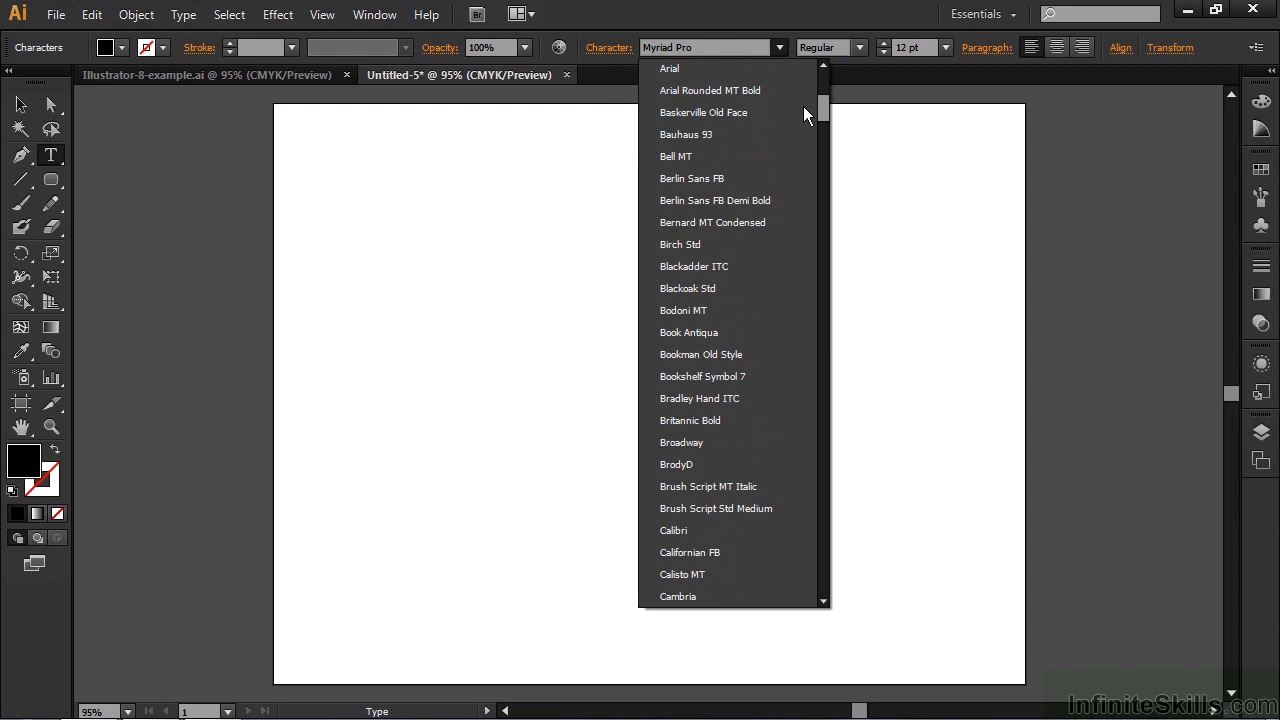
{"action": "left_click", "coordinate": [678, 288]}
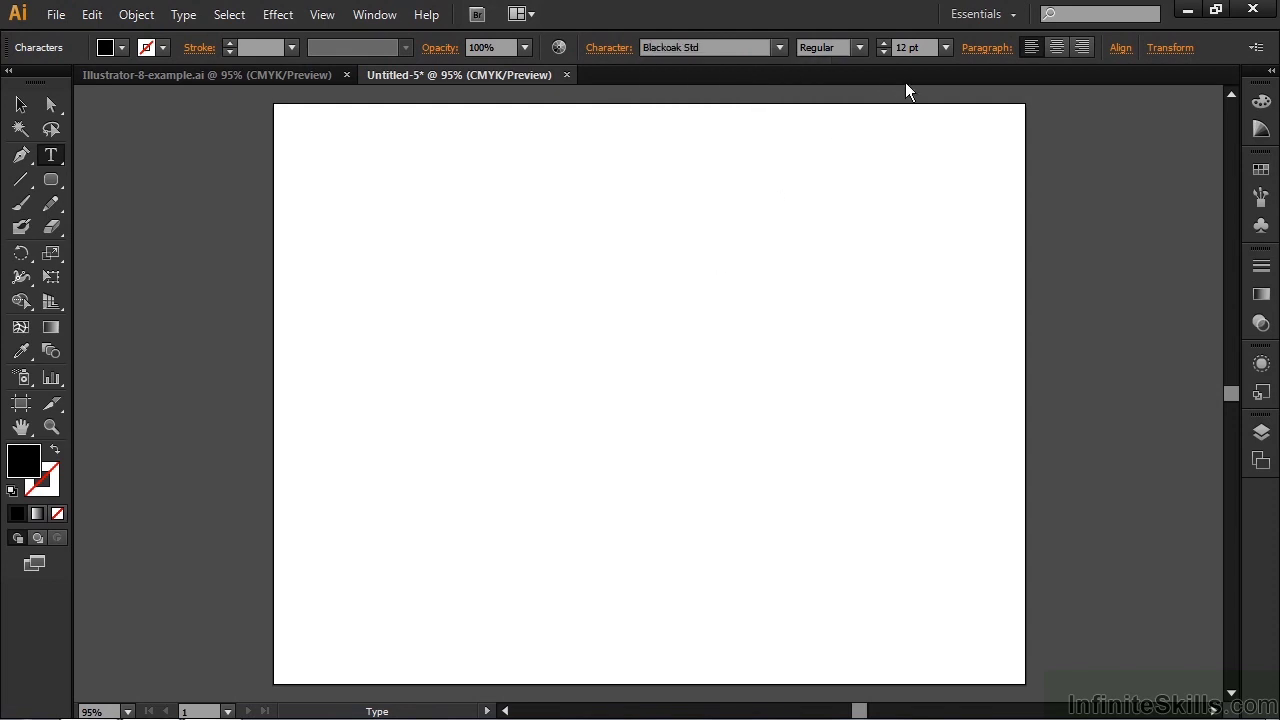
{"action": "left_click", "coordinate": [944, 47]}
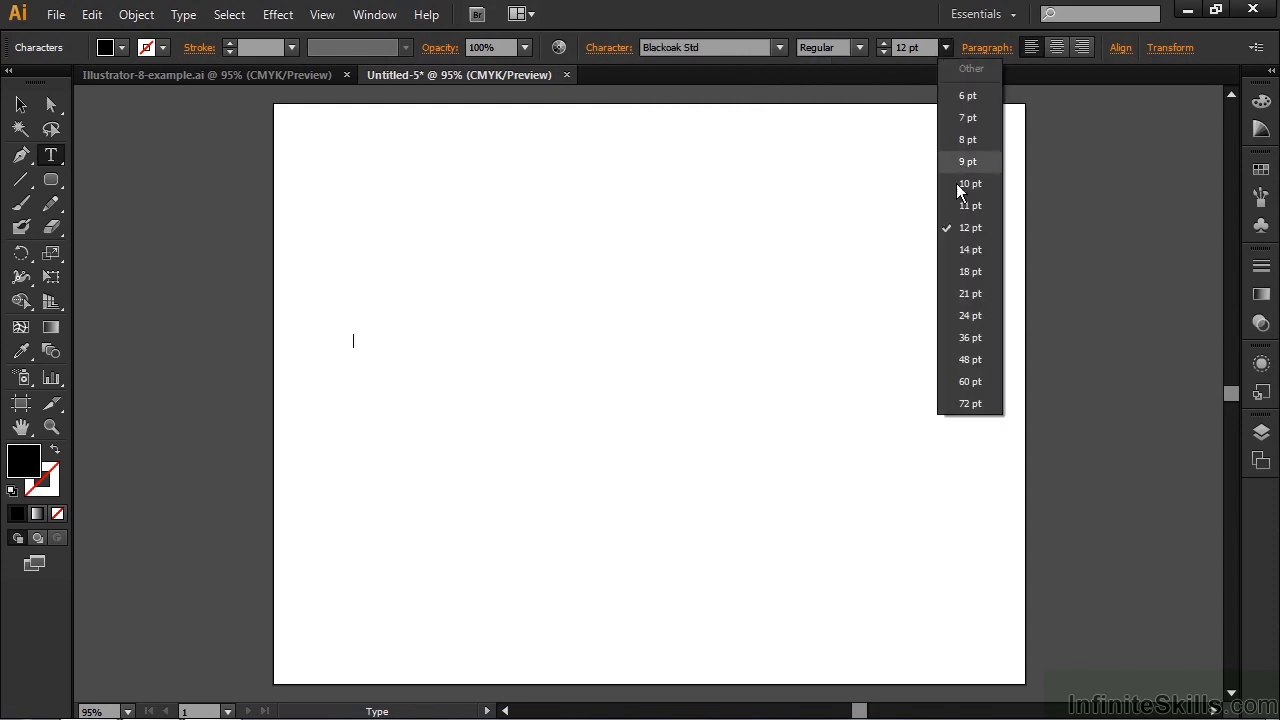
{"action": "left_click", "coordinate": [970, 381]}
{"action": "left_click", "coordinate": [354, 344]}
{"action": "type", "text": "M"}
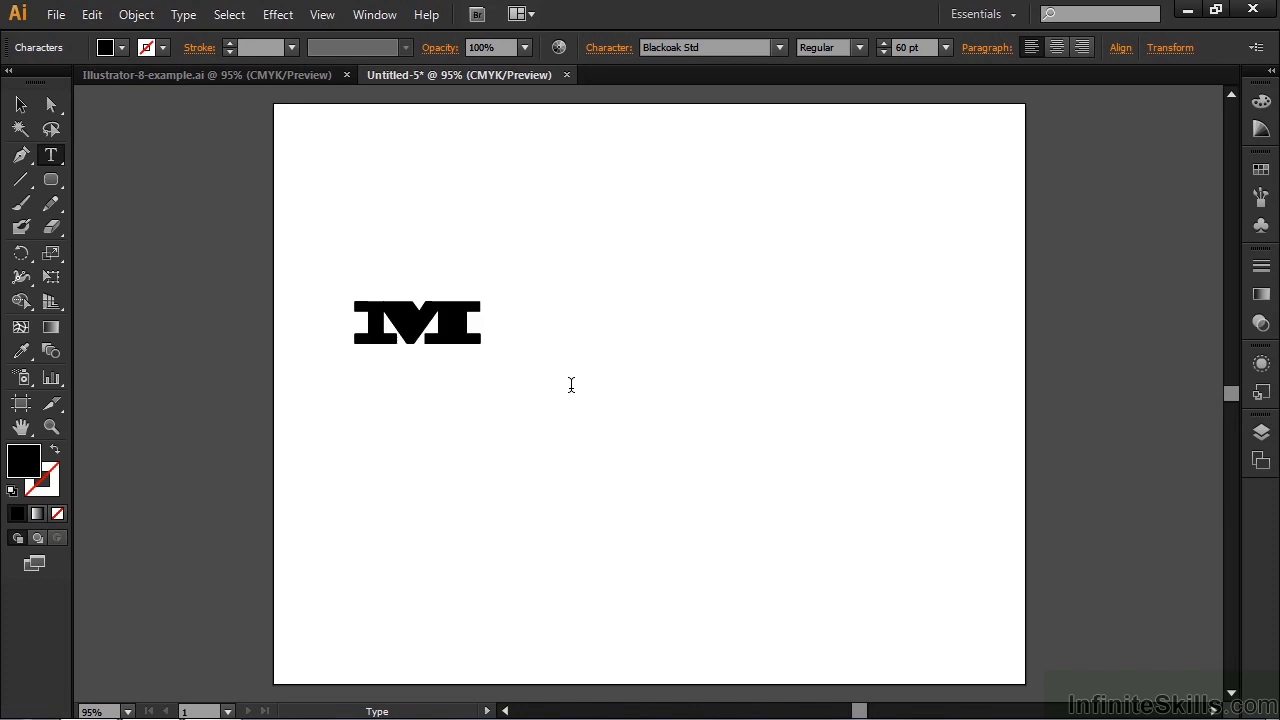
{"action": "type", "text": "ore text"}
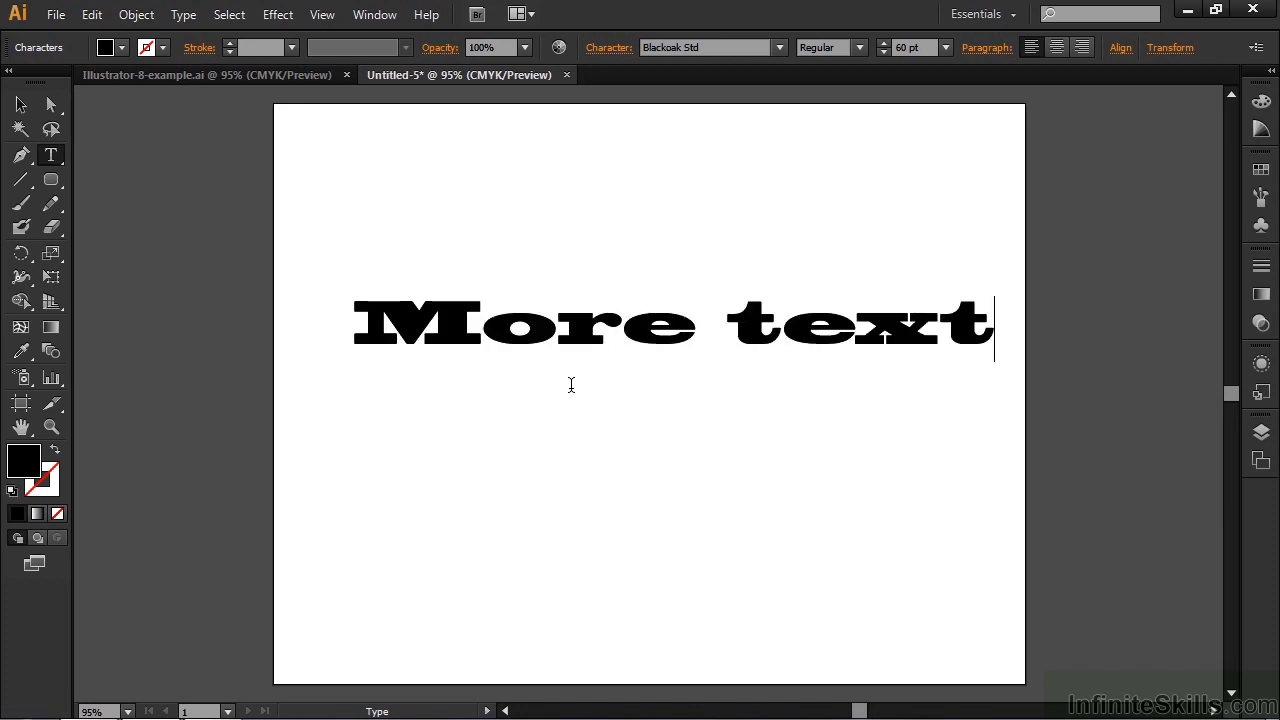
Step: Move the text to the middle of the artboard, stretched vertically to about 128.75 pt, and convert it to outlines
{"action": "left_click", "coordinate": [21, 104]}
{"action": "left_click_drag", "start_coordinate": [678, 322], "coordinate": [646, 363]}
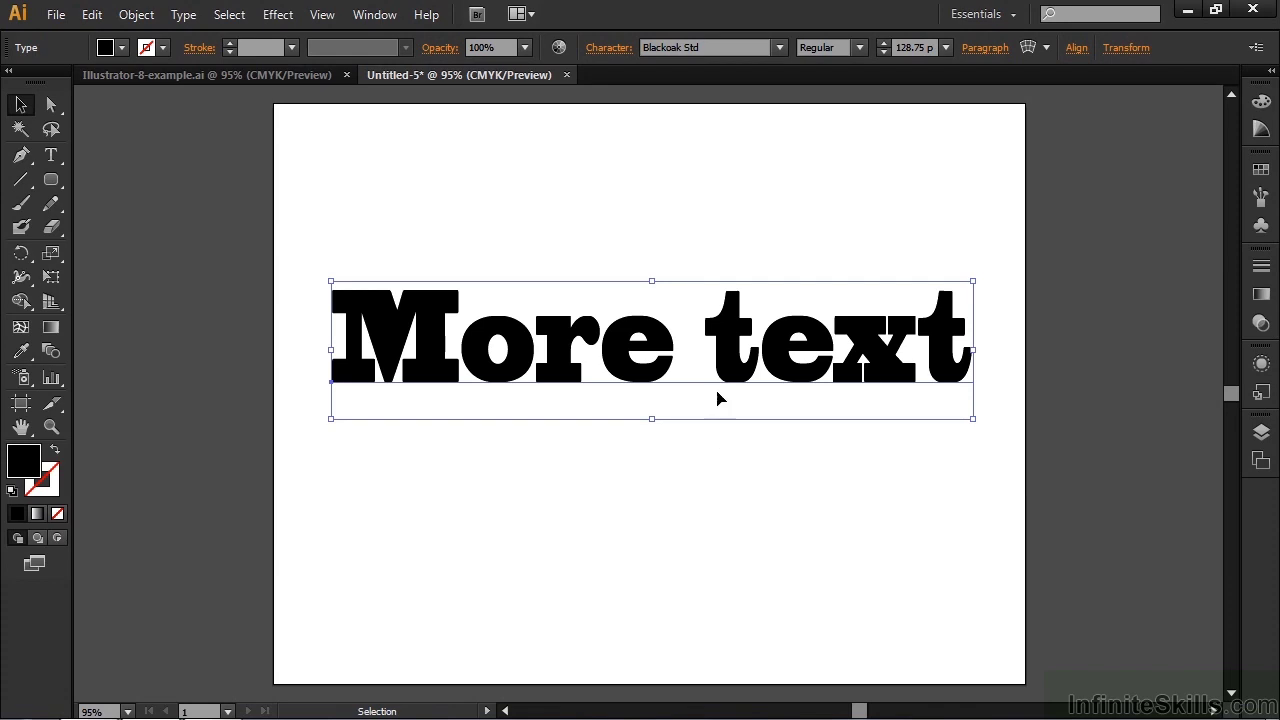
{"action": "right_click", "coordinate": [617, 347]}
{"action": "left_click", "coordinate": [672, 483]}
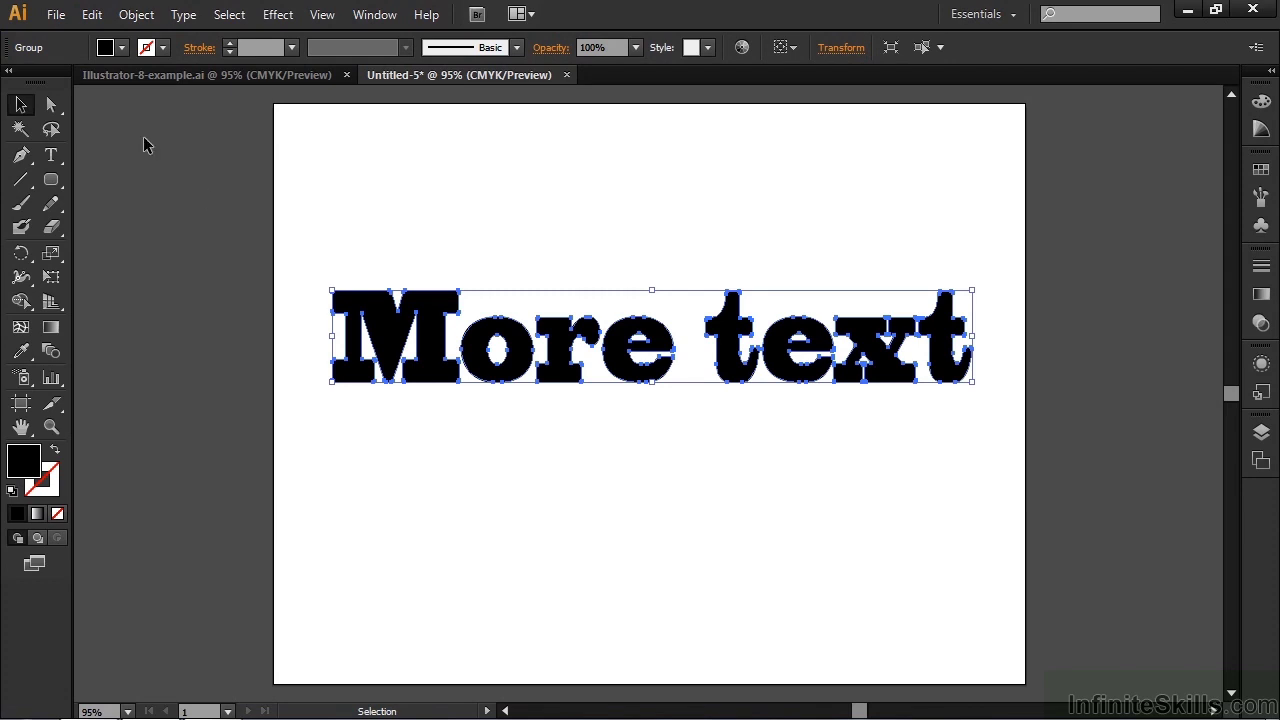
Step: Save the document under a new name as Illustrator-8-test.ai in the My exercise files folder
{"action": "left_click", "coordinate": [55, 14]}
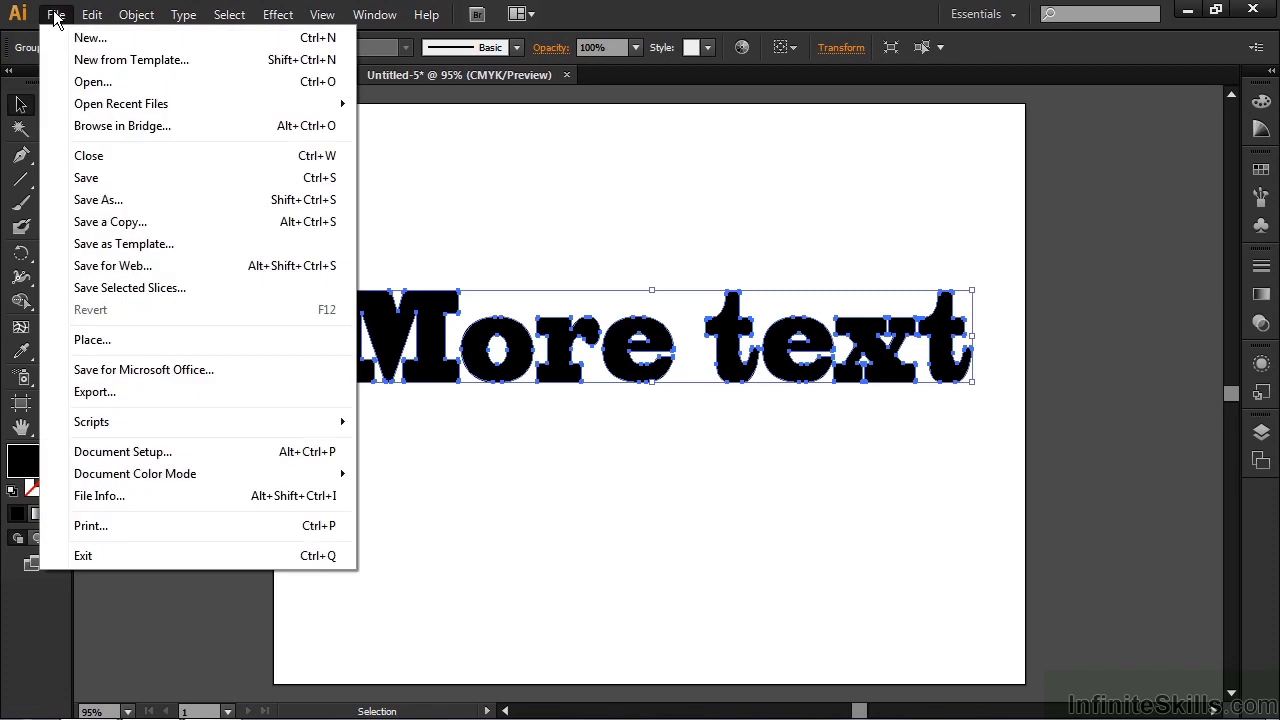
{"action": "left_click", "coordinate": [100, 200]}
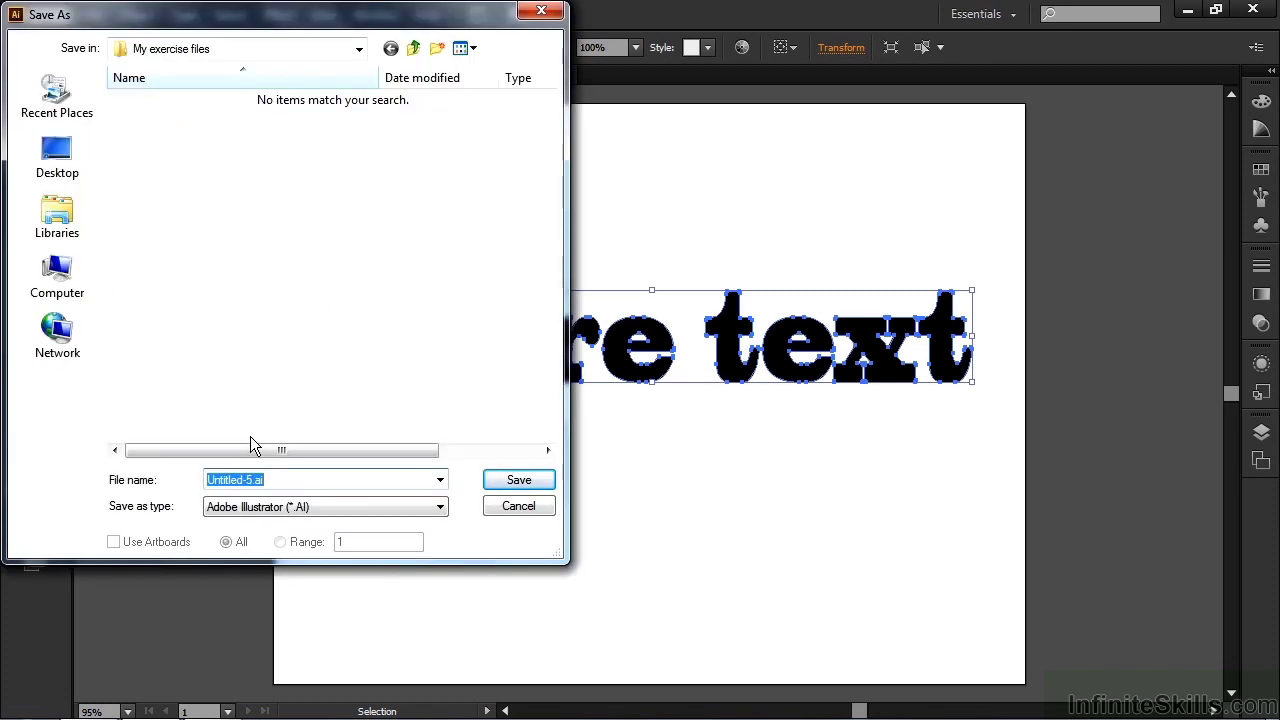
{"action": "type", "text": "Illustrator-8"}
{"action": "type", "text": "-example"}
{"action": "left_click", "coordinate": [515, 480]}
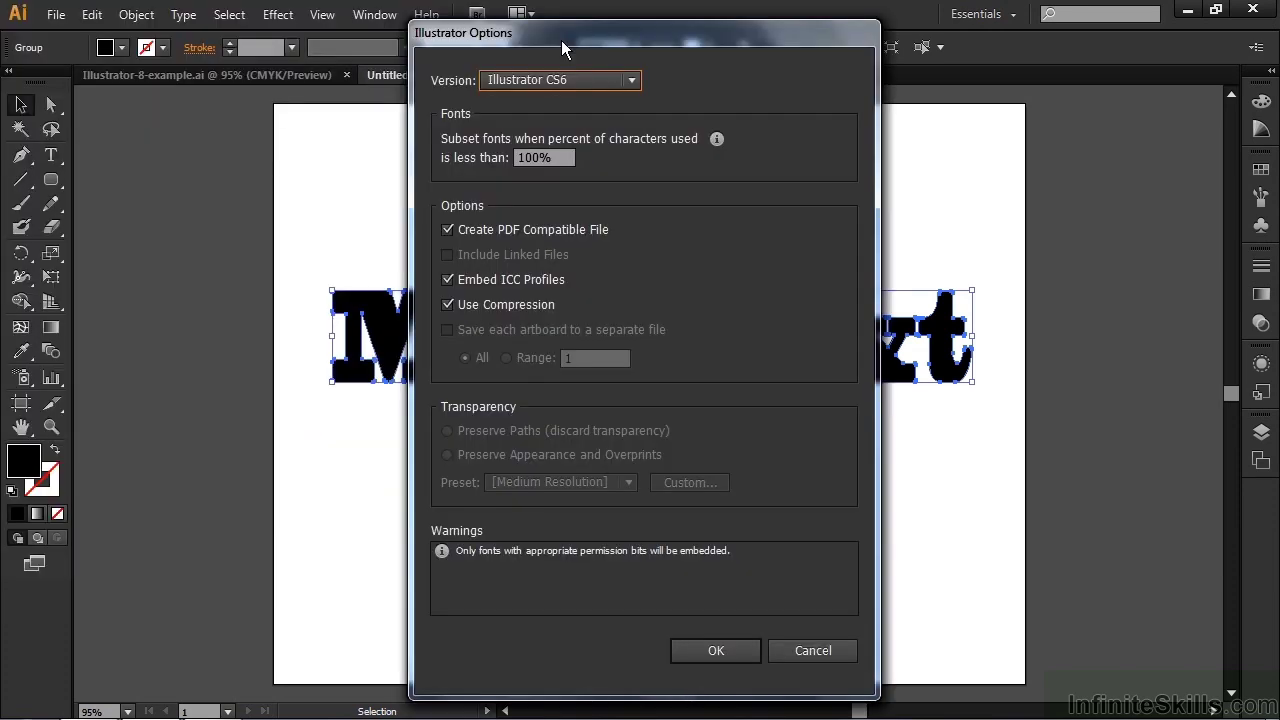
Step: Set the saved file's version to the legacy format Illustrator 8 and complete the save
{"action": "left_click", "coordinate": [632, 82]}
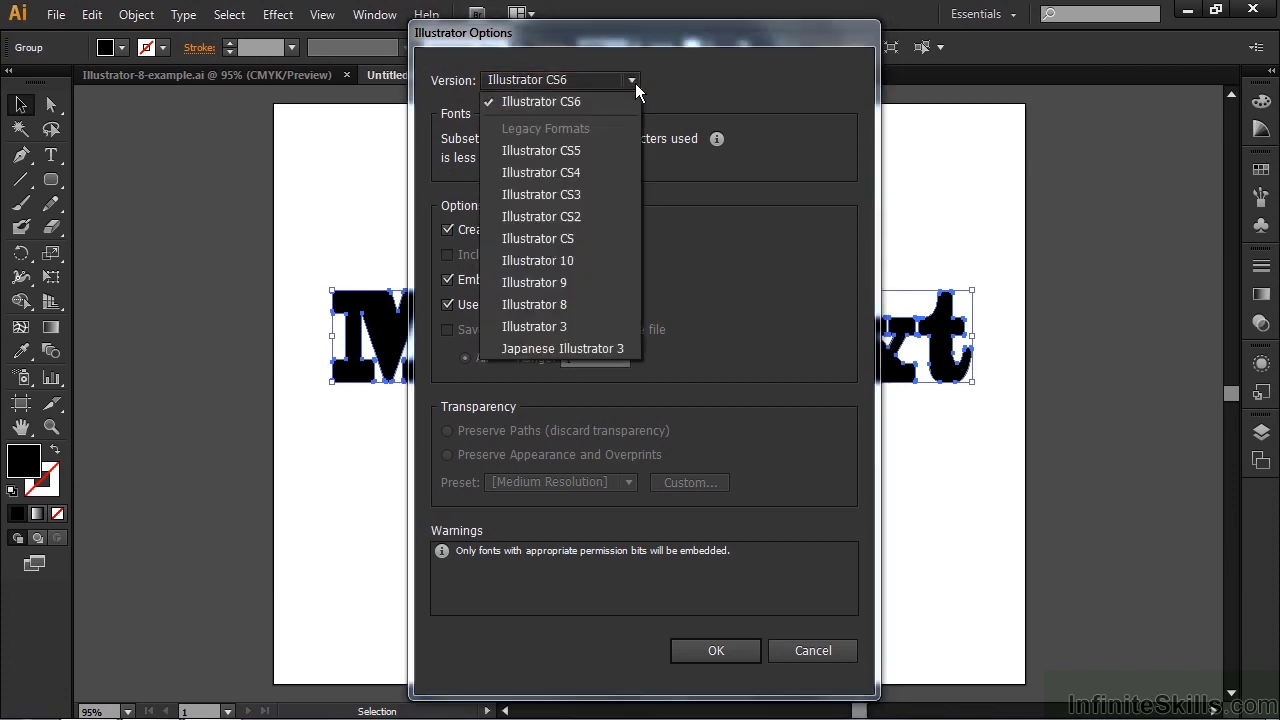
{"action": "left_click", "coordinate": [537, 305]}
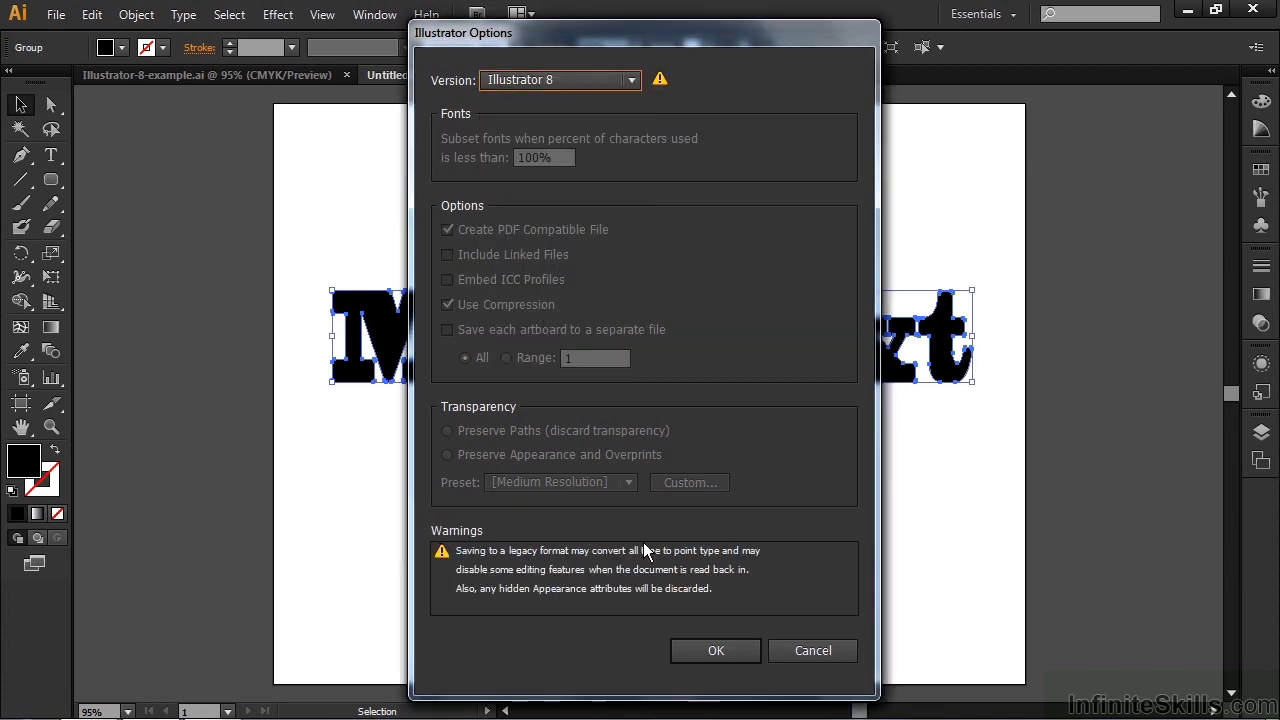
{"action": "left_click", "coordinate": [714, 652]}
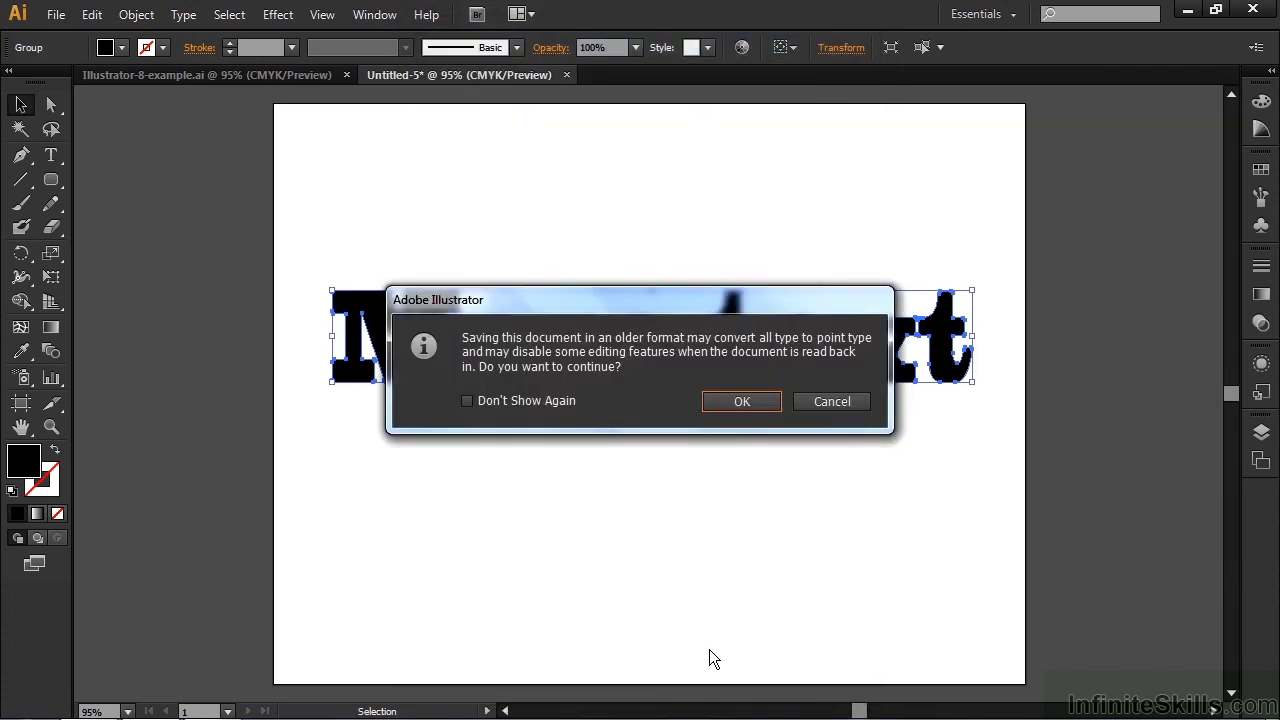
{"action": "left_click", "coordinate": [741, 401]}
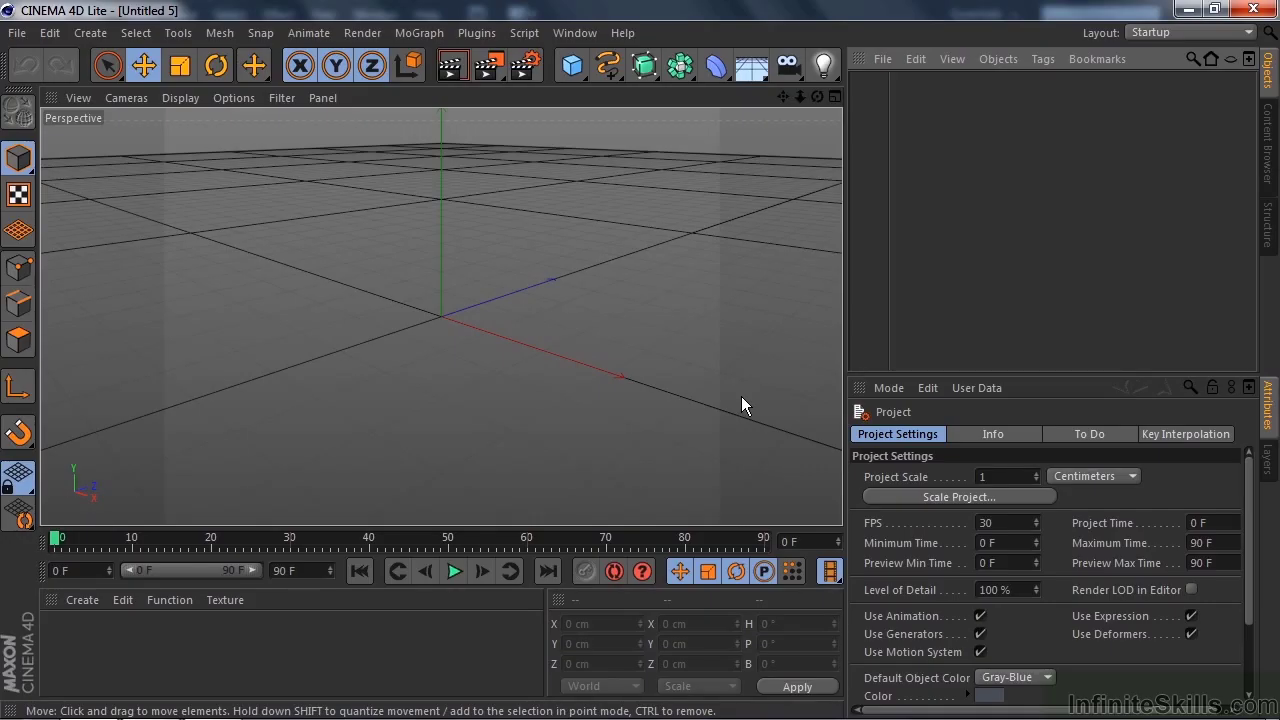
Step: Switch to CINEMA 4D Lite and open Illustrator-8-test.ai with a scale of 1 centimeter and Connect Splines enabled
{"action": "left_click", "coordinate": [17, 32]}
{"action": "left_click", "coordinate": [43, 88]}
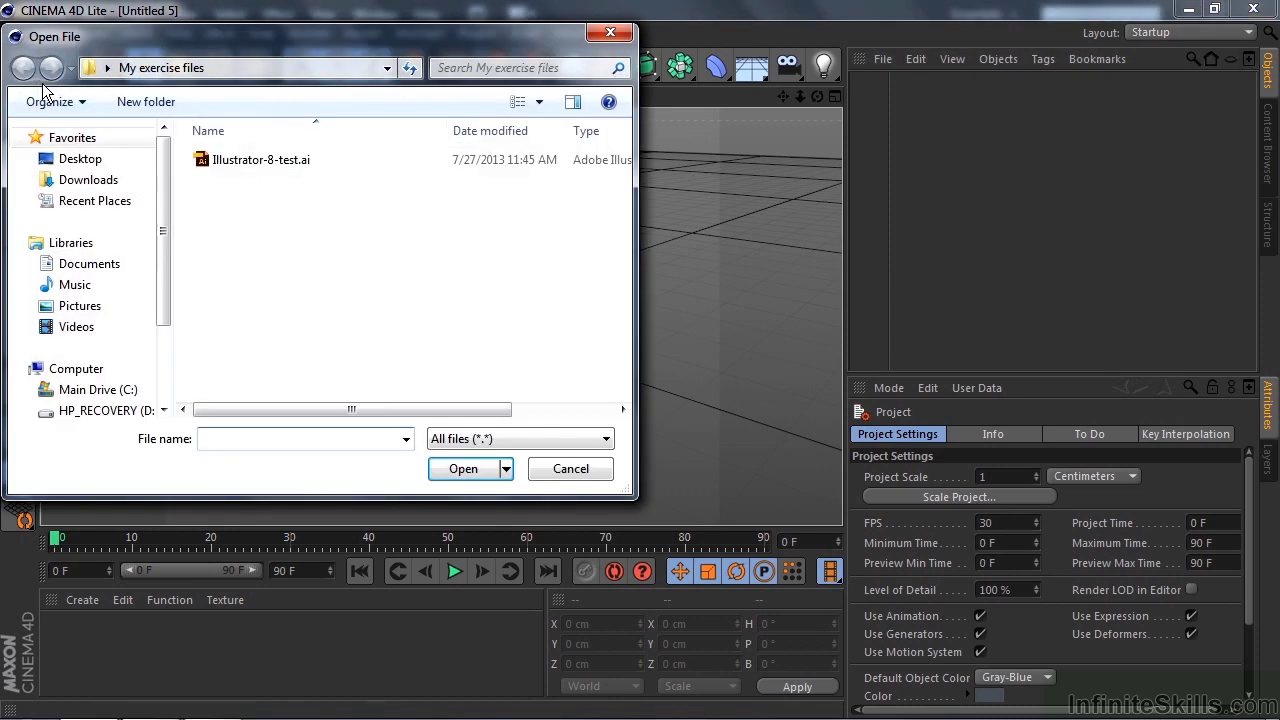
{"action": "double_click", "coordinate": [212, 162]}
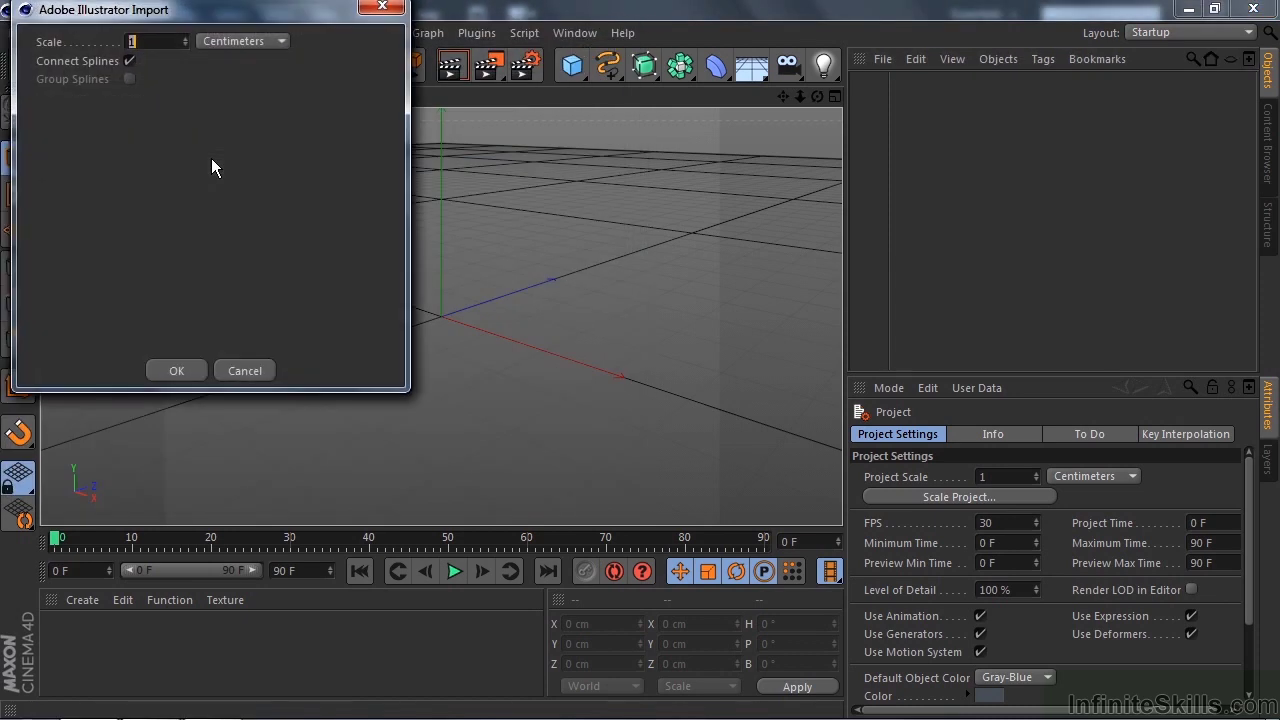
{"action": "left_click_drag", "start_coordinate": [228, 14], "coordinate": [454, 172]}
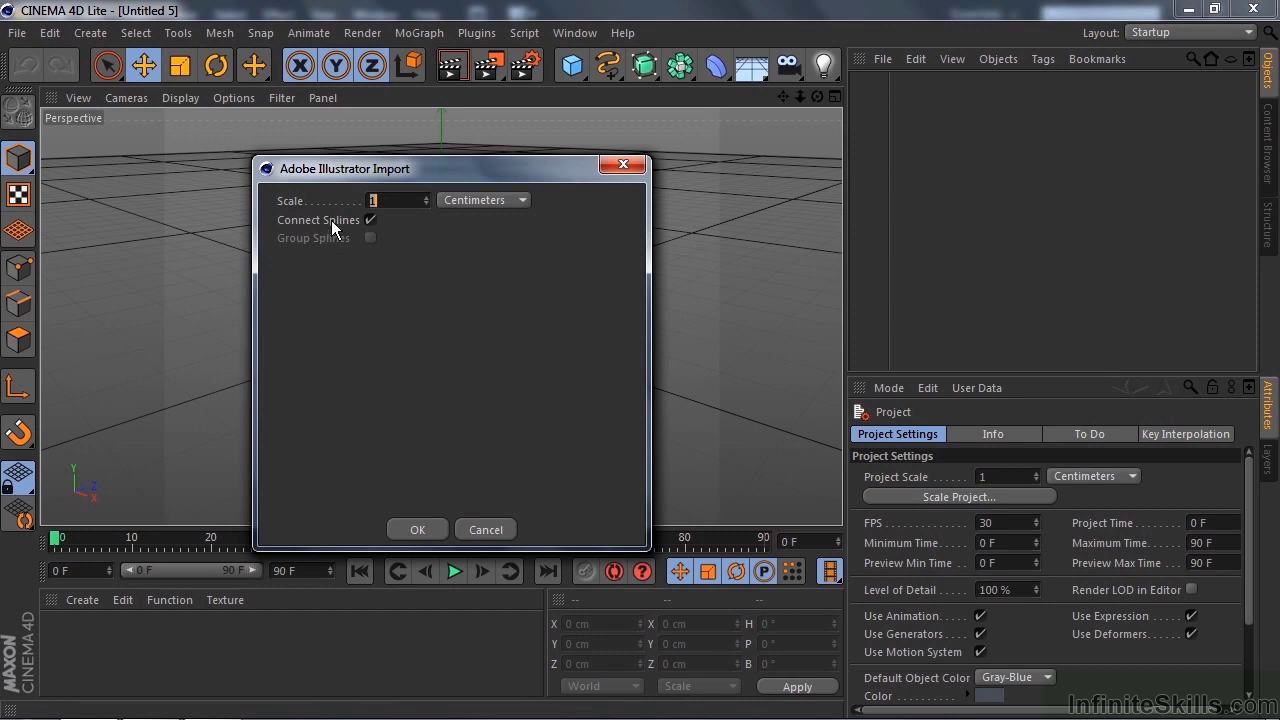
{"action": "left_click", "coordinate": [416, 529]}
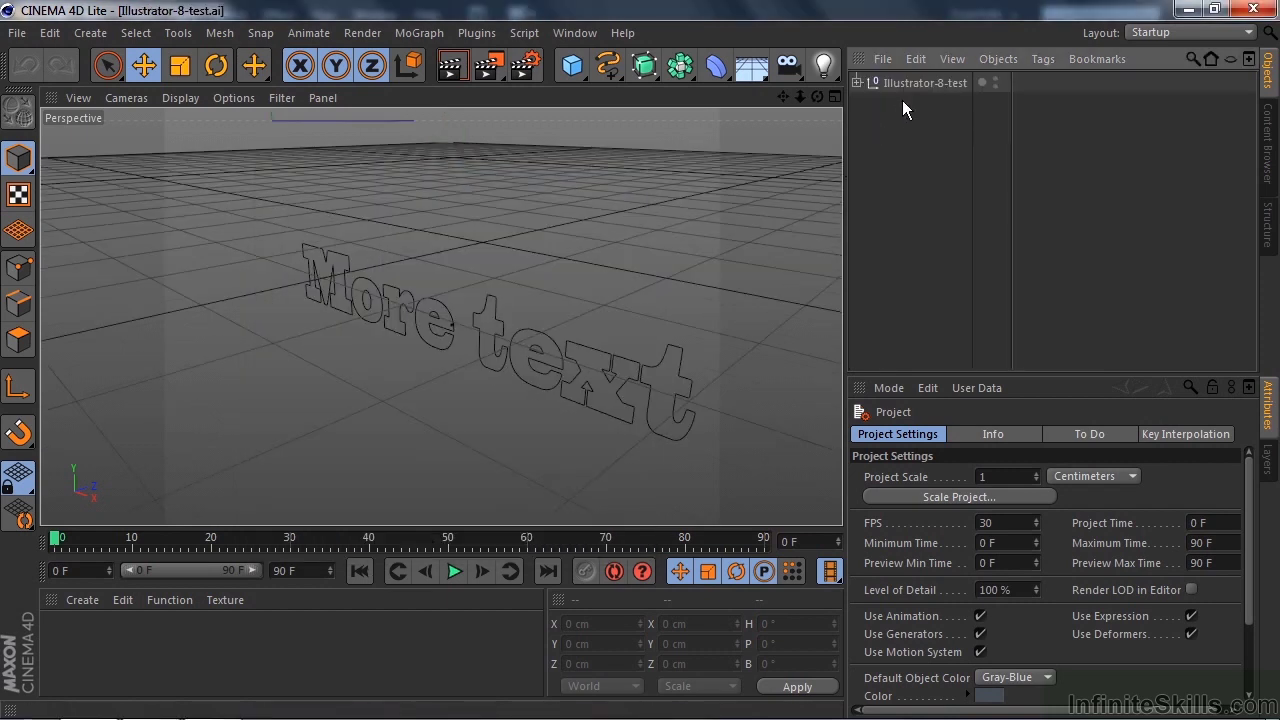
Step: Expand the imported Illustrator-8-test null and reset its X and Y positions to 0 cm
{"action": "left_click", "coordinate": [857, 82]}
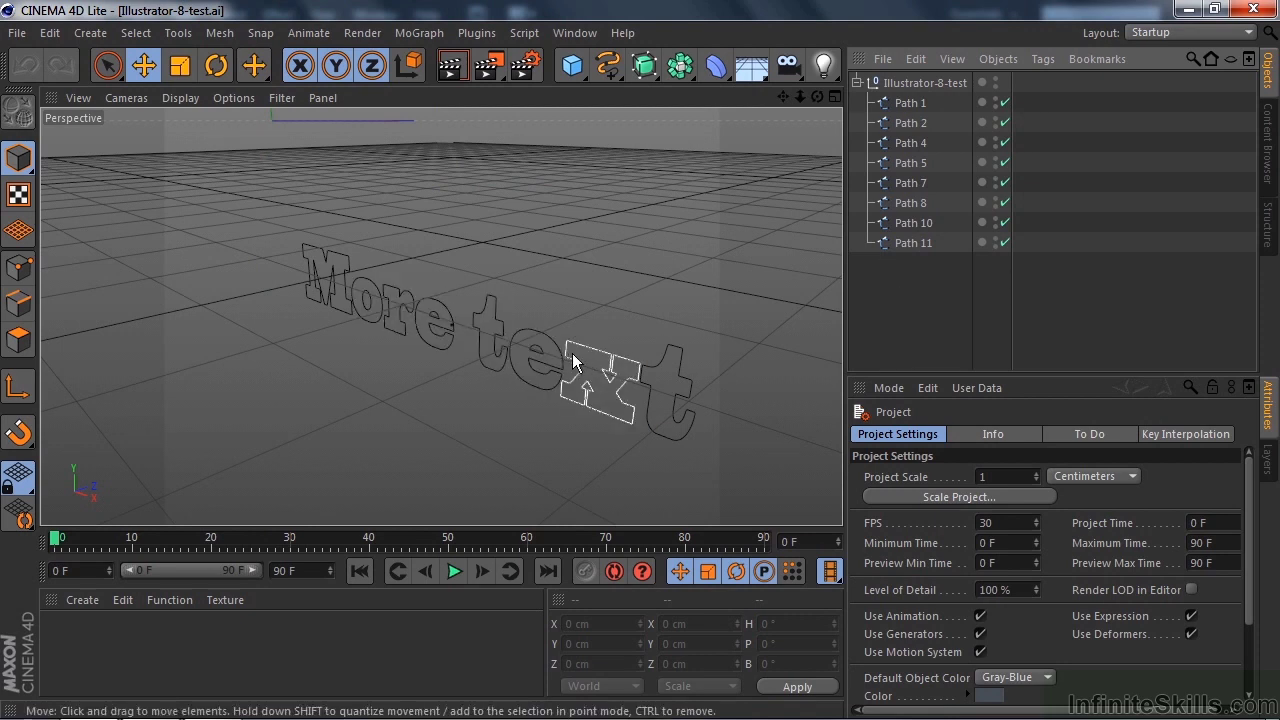
{"action": "left_click", "coordinate": [907, 86]}
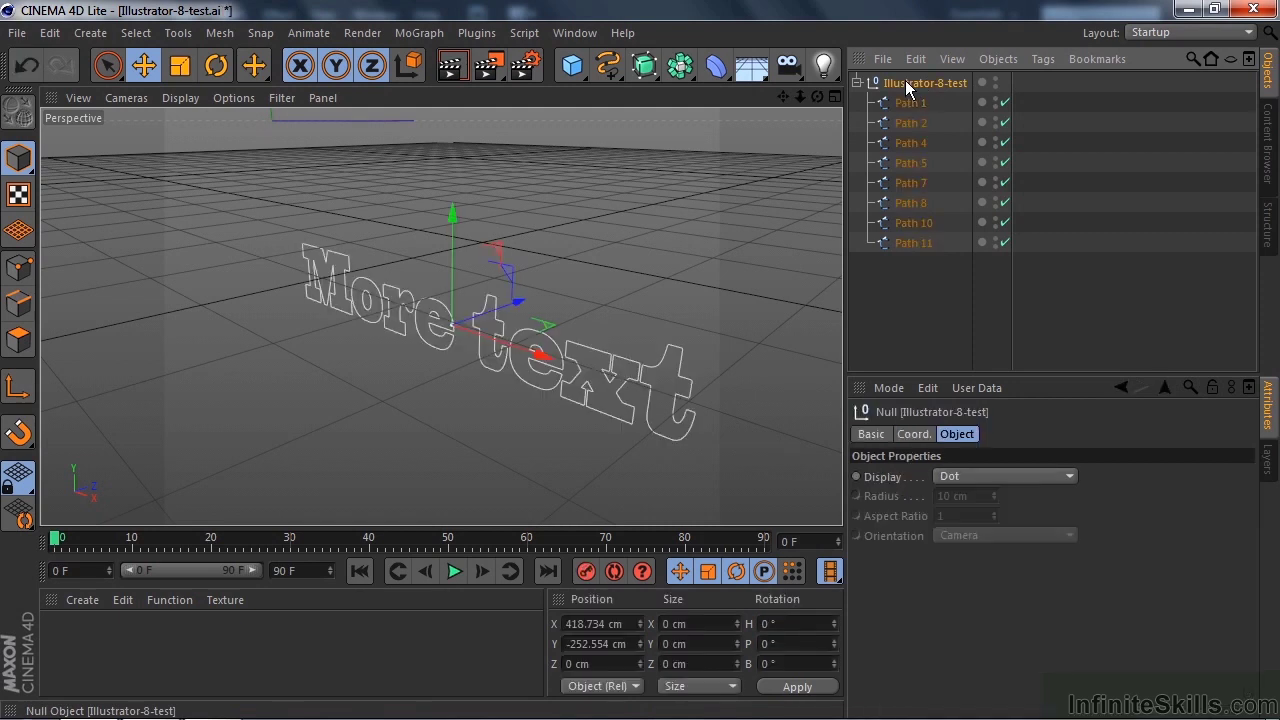
{"action": "left_click", "coordinate": [914, 434]}
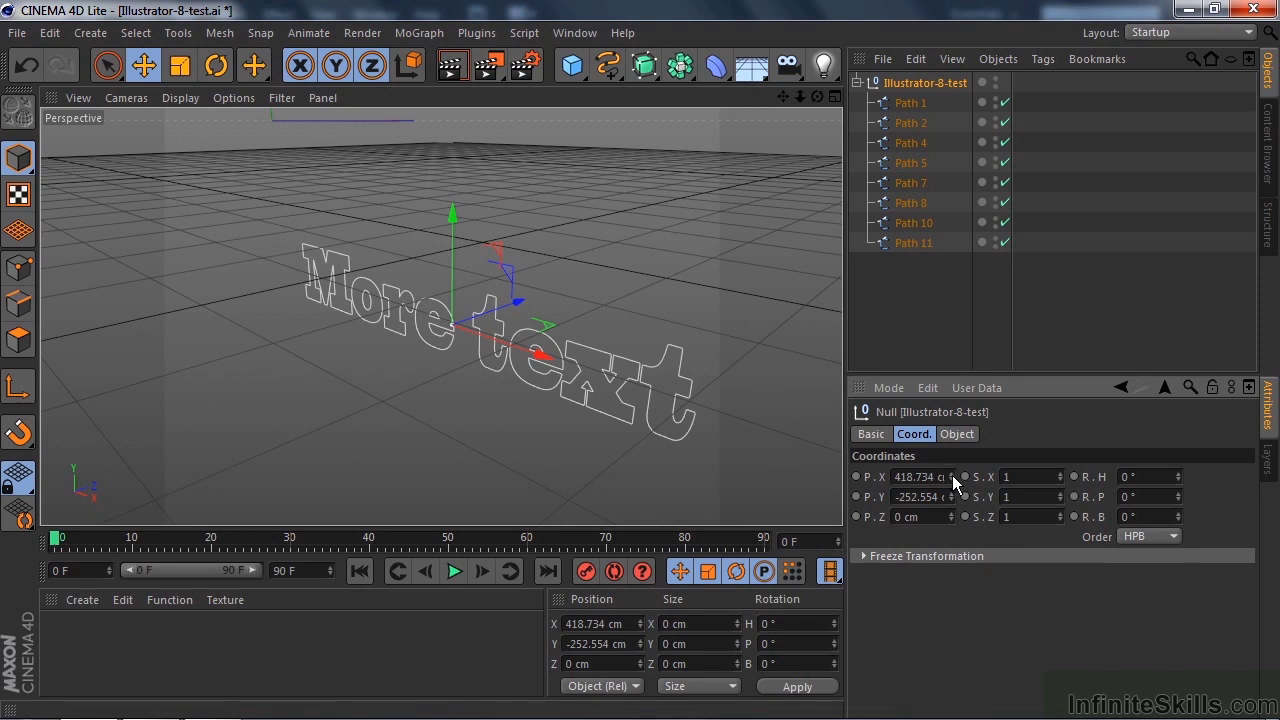
{"action": "right_click", "coordinate": [952, 476]}
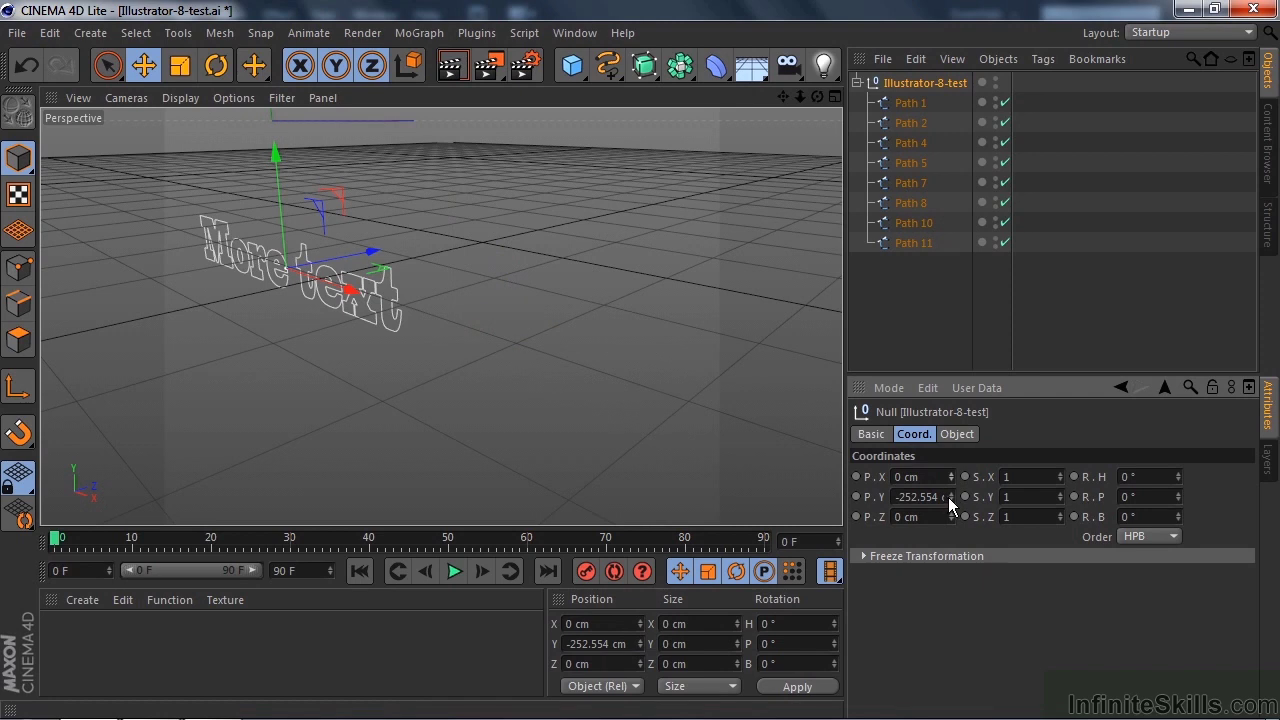
{"action": "right_click", "coordinate": [950, 498]}
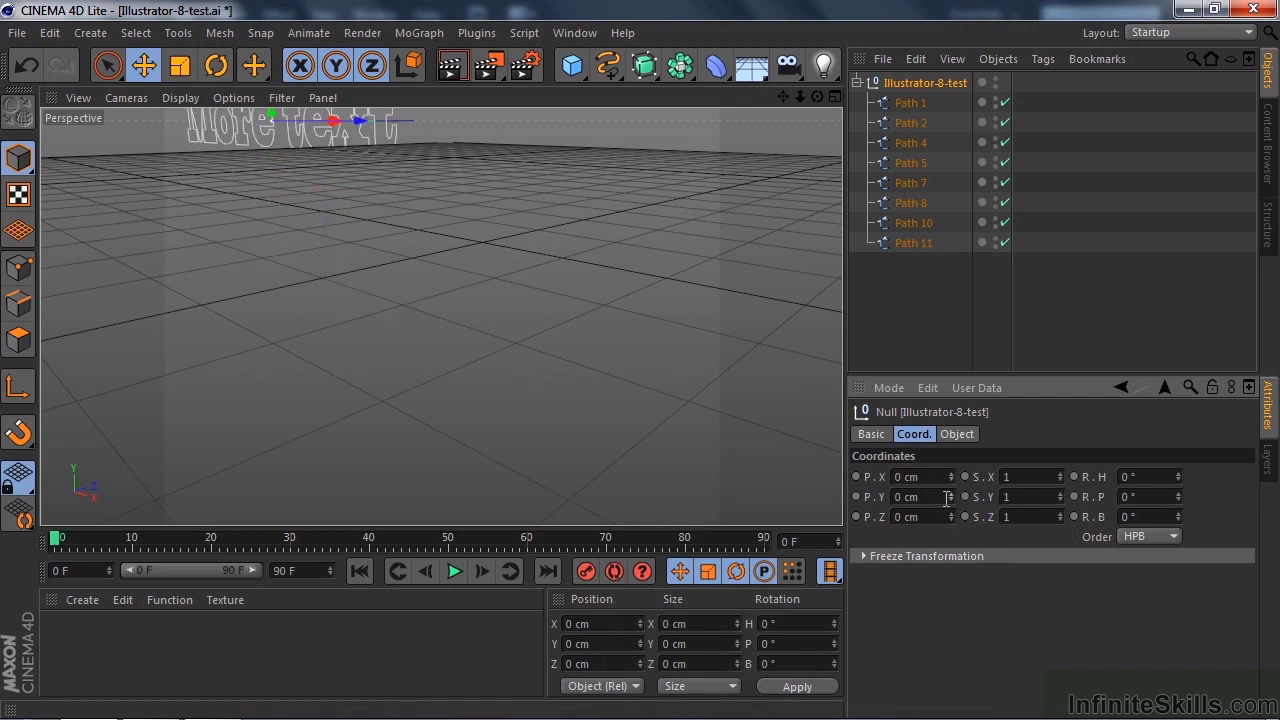
Step: Add an Extrude NURBS object and make all eight imported splines, Path 1 through Path 11, its children
{"action": "left_click_drag", "start_coordinate": [785, 96], "coordinate": [553, 290]}
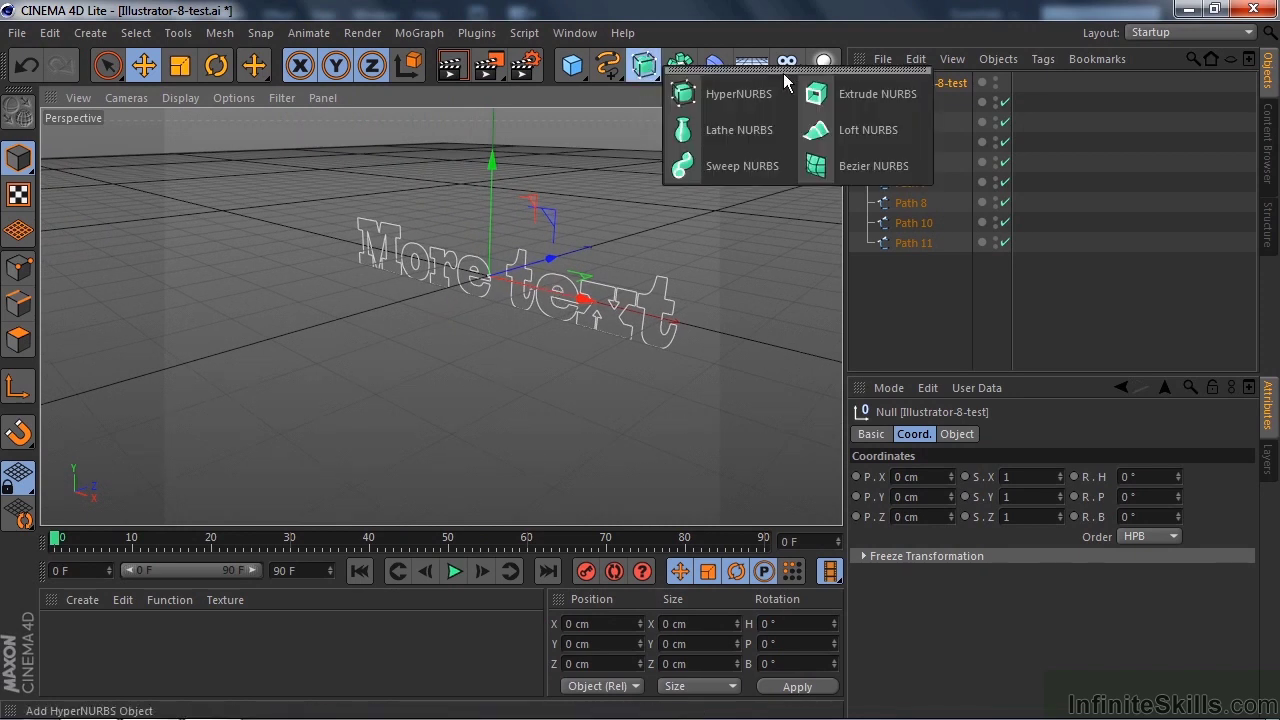
{"action": "left_click", "coordinate": [860, 94]}
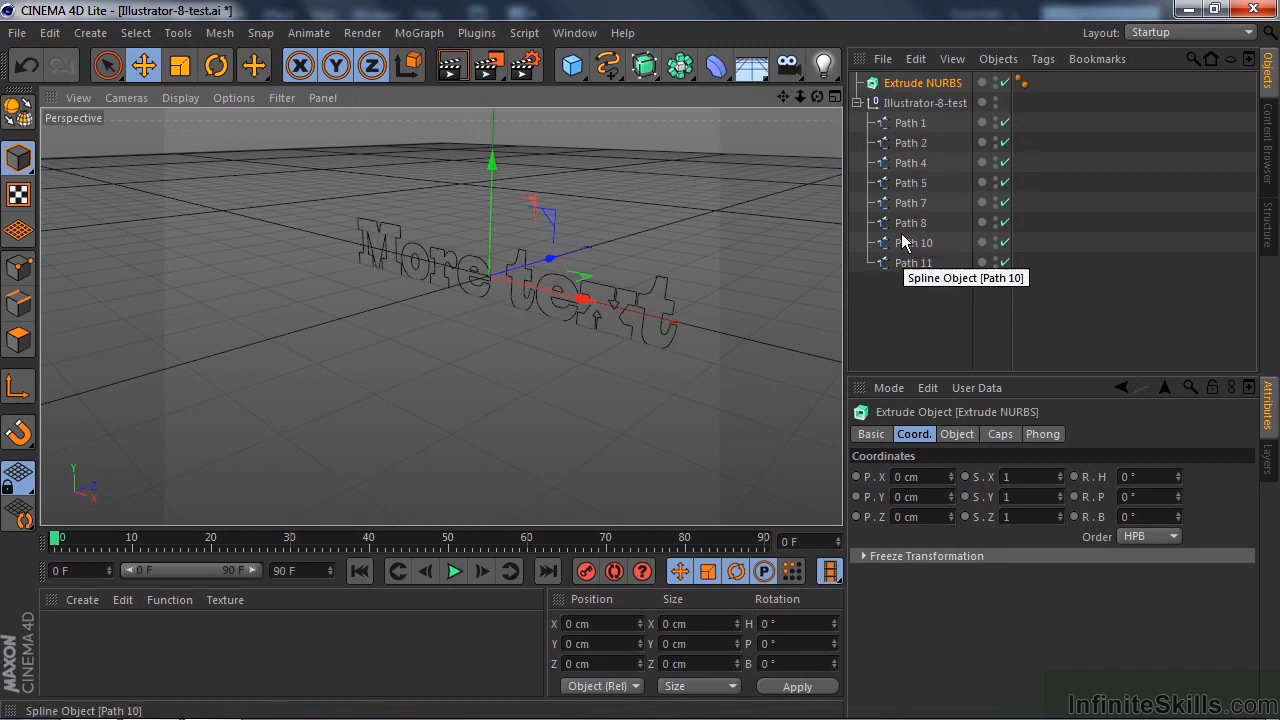
{"action": "left_click", "coordinate": [910, 123]}
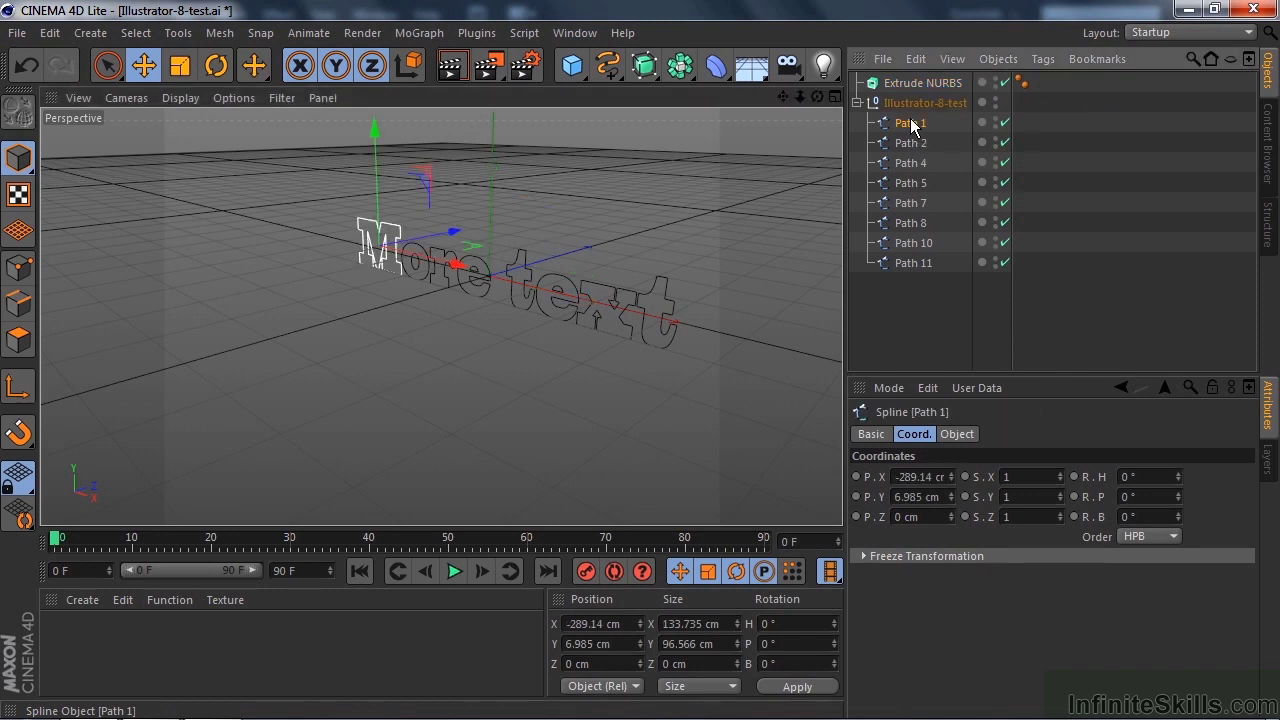
{"action": "left_click", "coordinate": [906, 263], "text": "shift"}
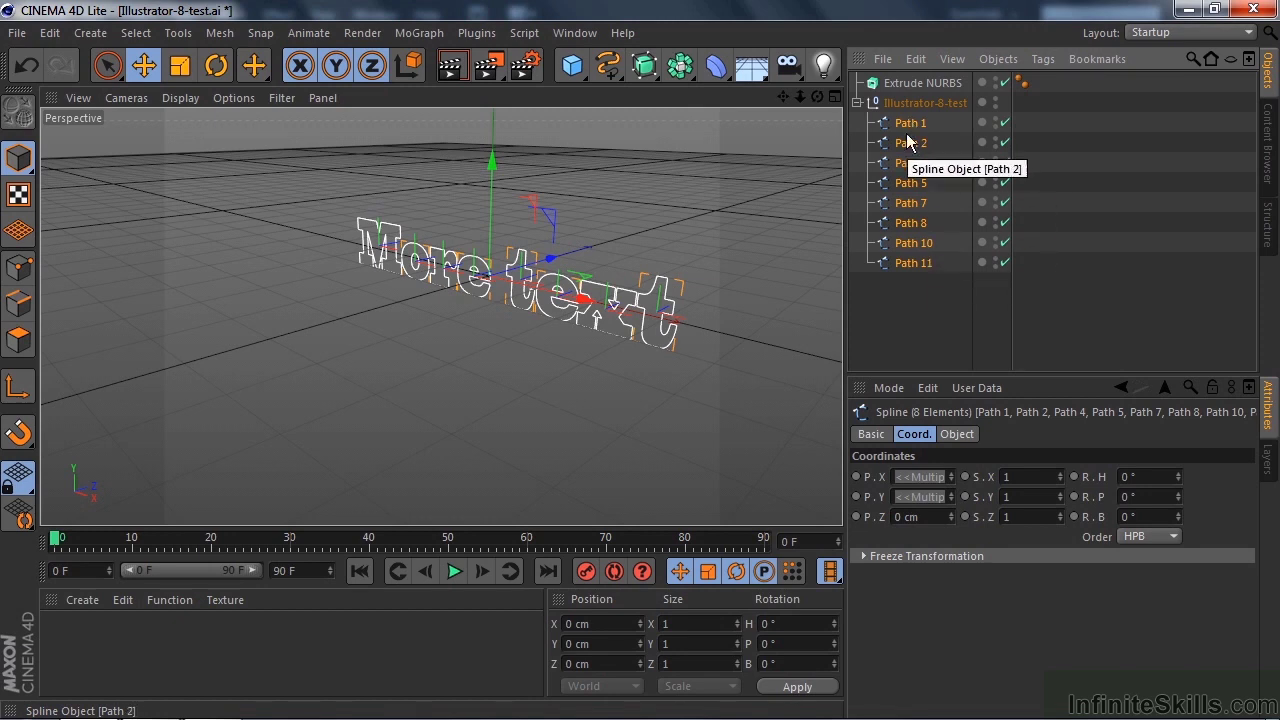
{"action": "left_click_drag", "start_coordinate": [907, 125], "coordinate": [917, 82]}
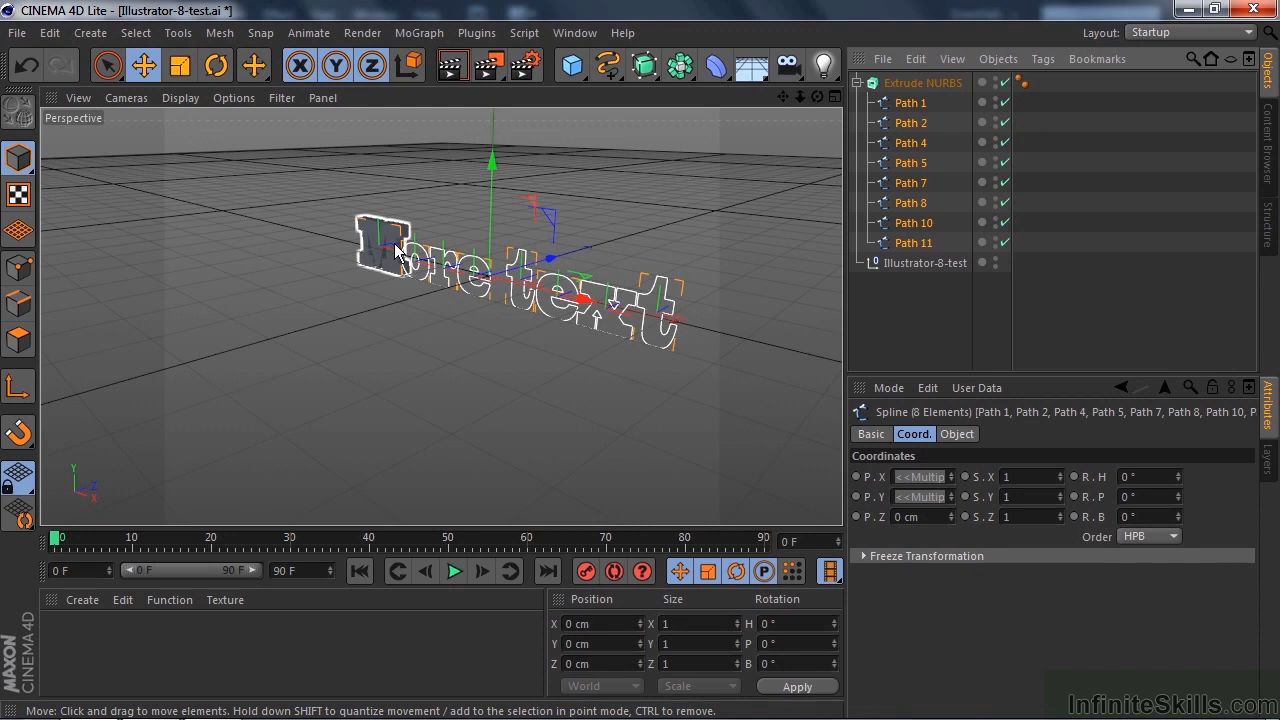
Step: Enable Hierarchical on the Extrude NURBS and delete the emptied Illustrator-8-test null
{"action": "left_click", "coordinate": [913, 84]}
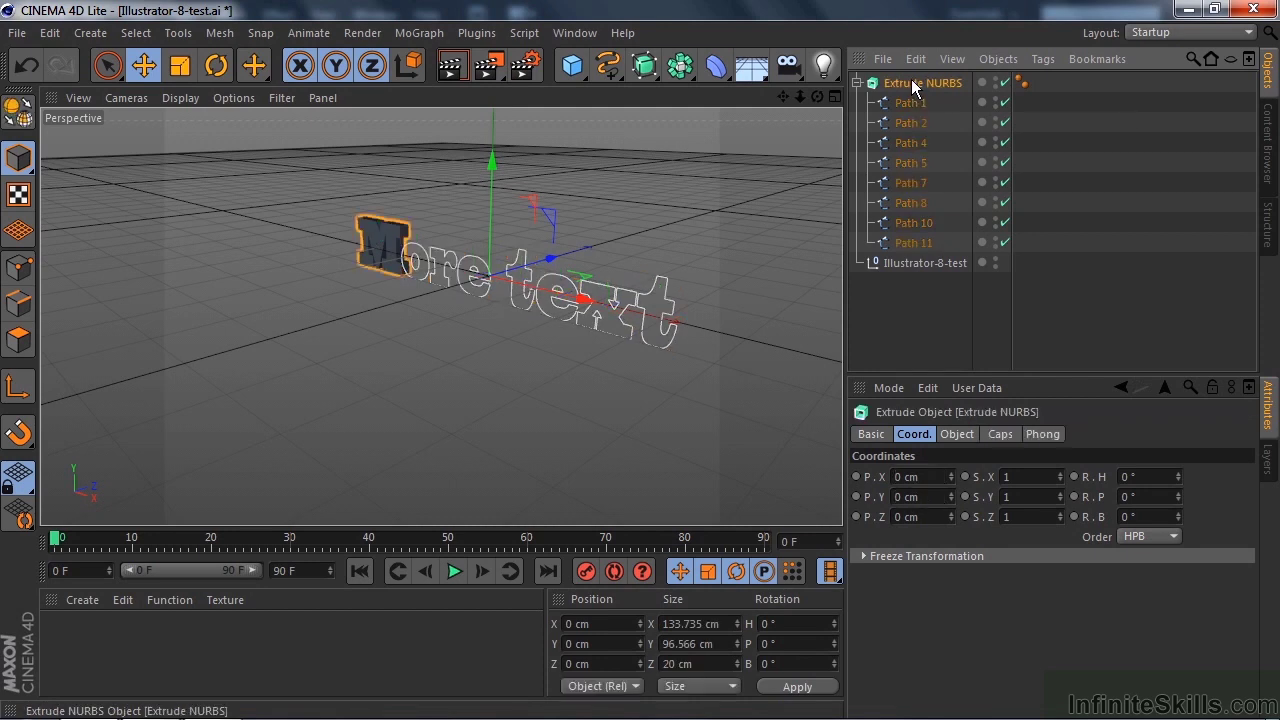
{"action": "left_click", "coordinate": [957, 435]}
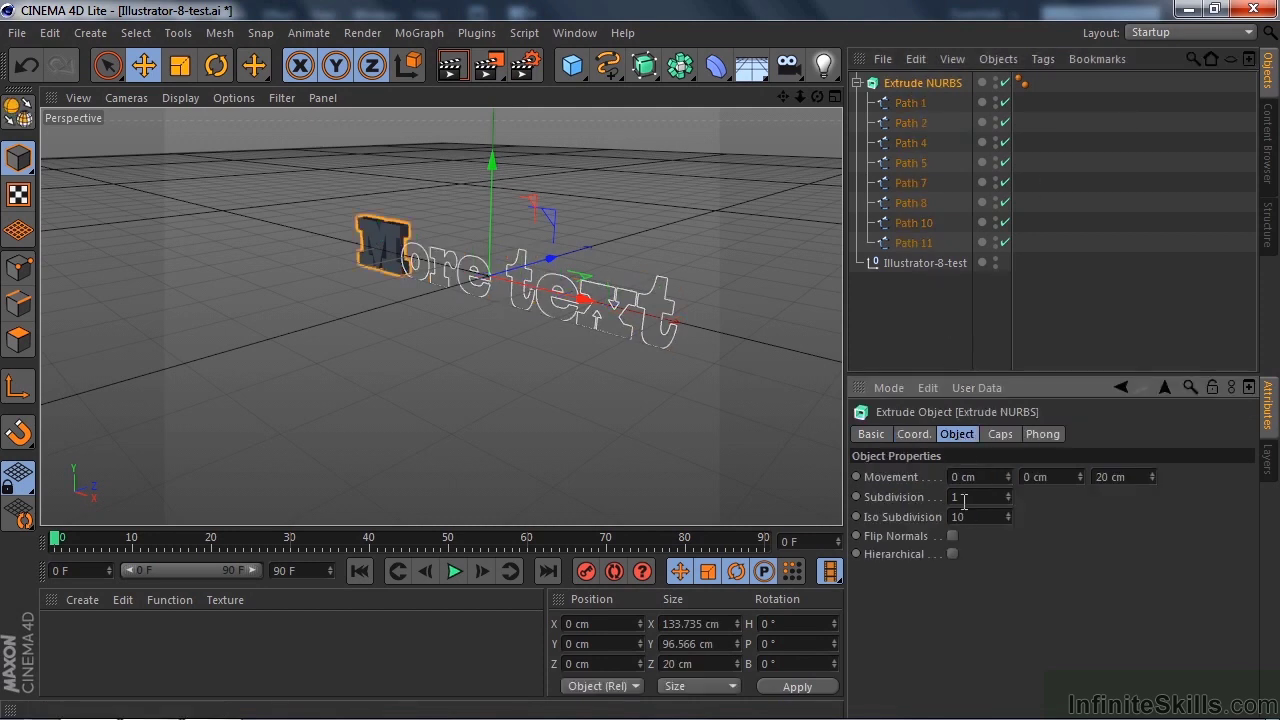
{"action": "left_click", "coordinate": [953, 554]}
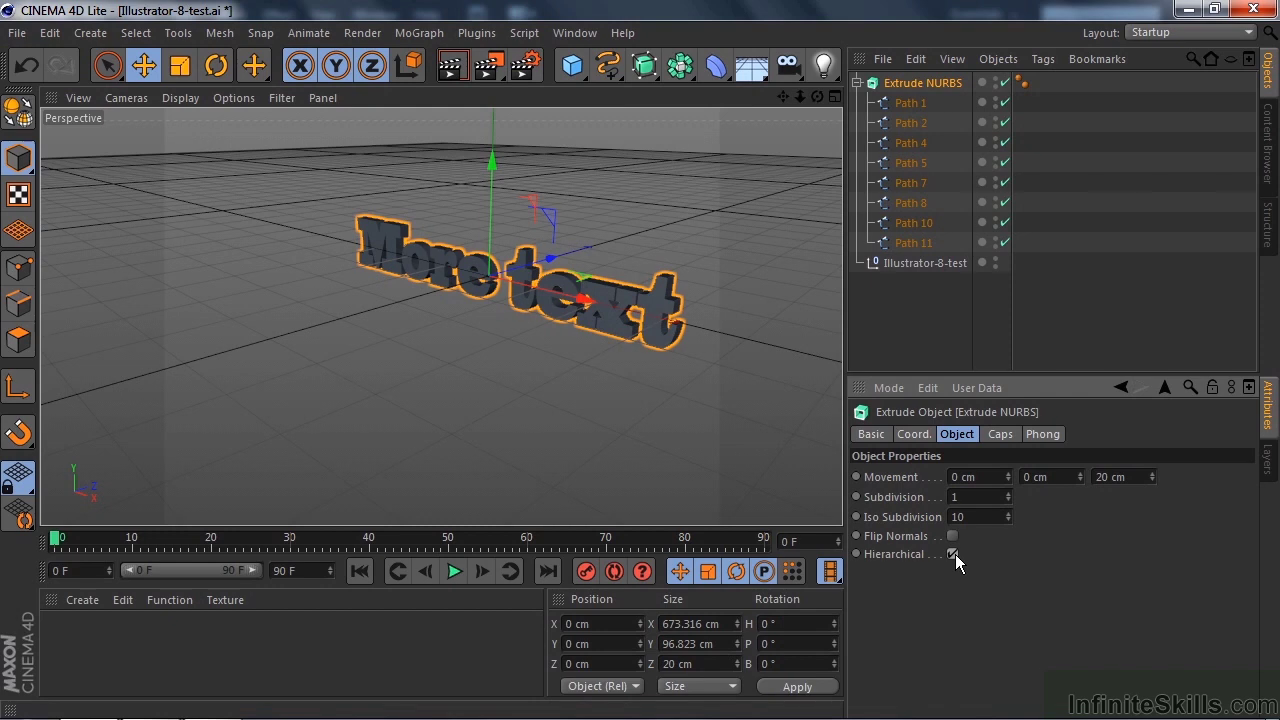
{"action": "left_click", "coordinate": [913, 263]}
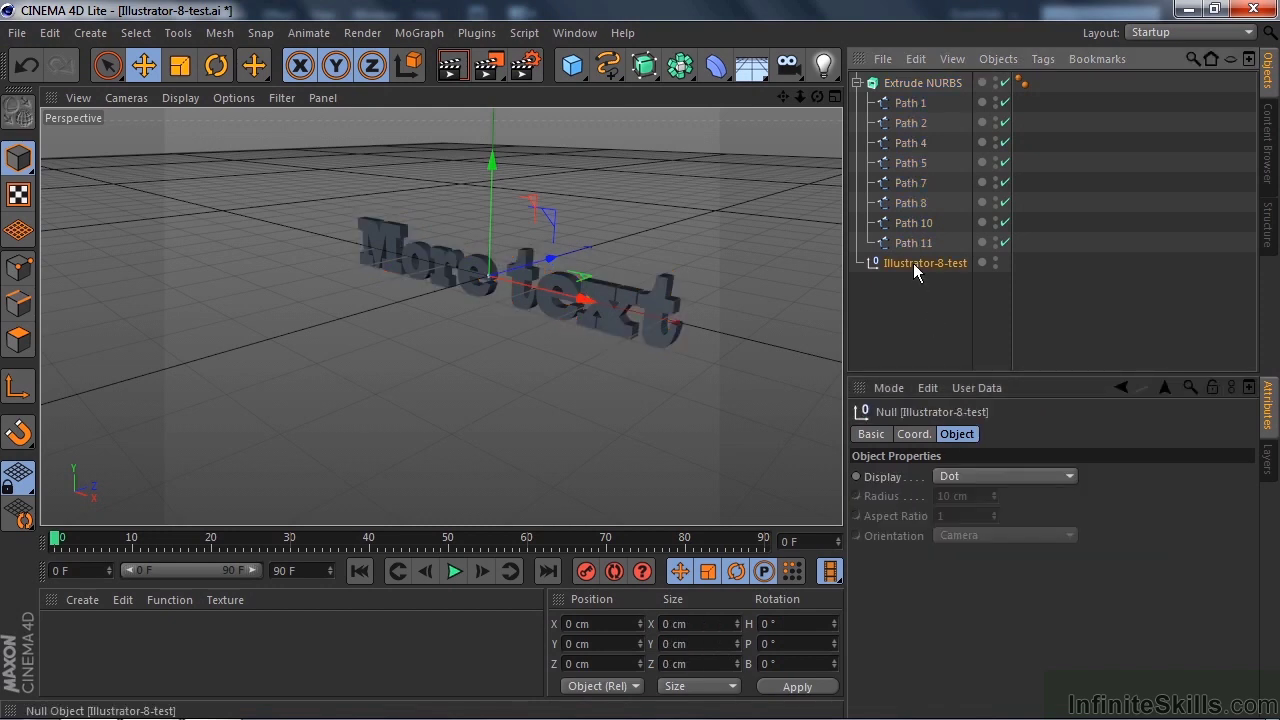
{"action": "key", "text": "Delete"}
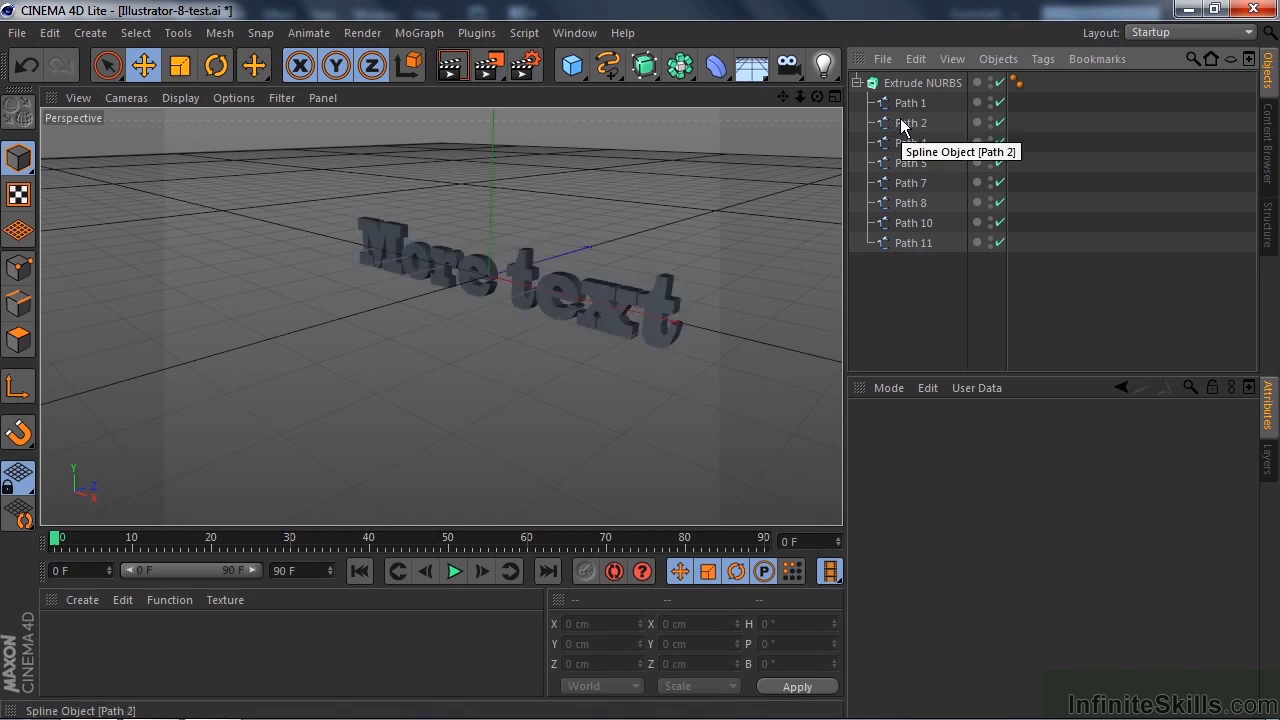
Step: Try pulling the upper point of the first letter t (Path 7) upward in point mode, and undo that edit
{"action": "left_click", "coordinate": [480, 280]}
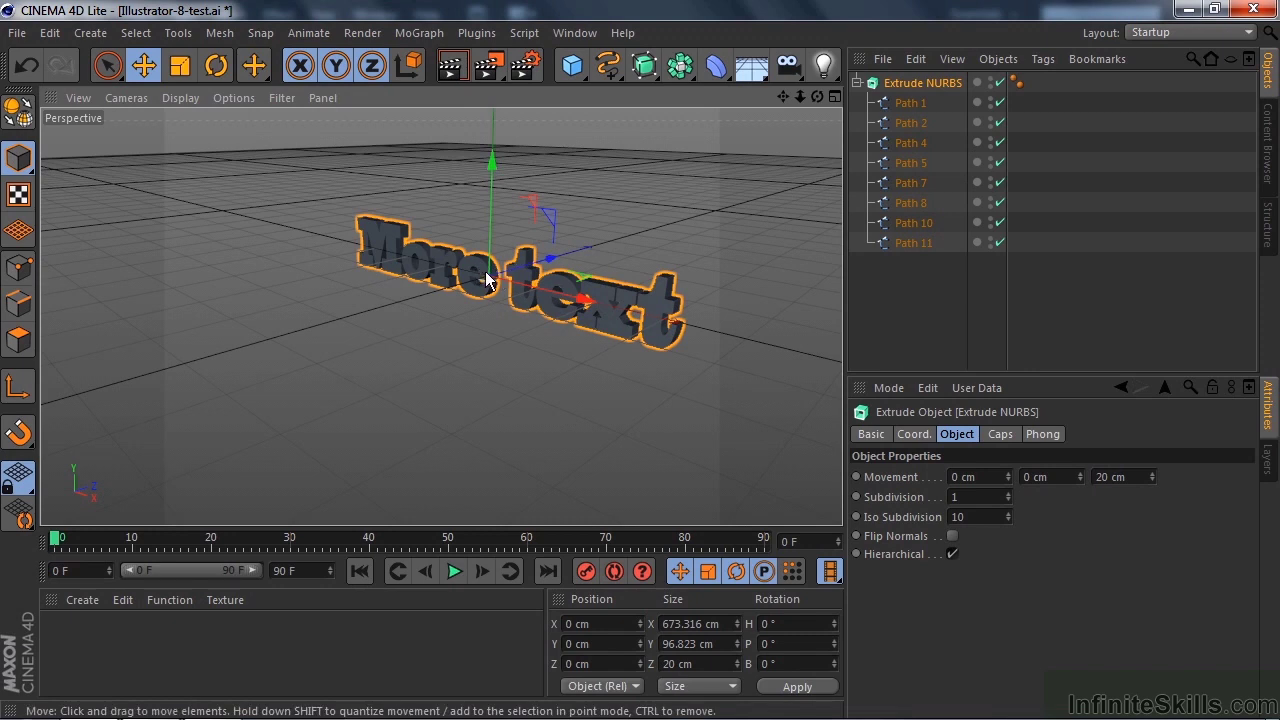
{"action": "left_click", "coordinate": [910, 203]}
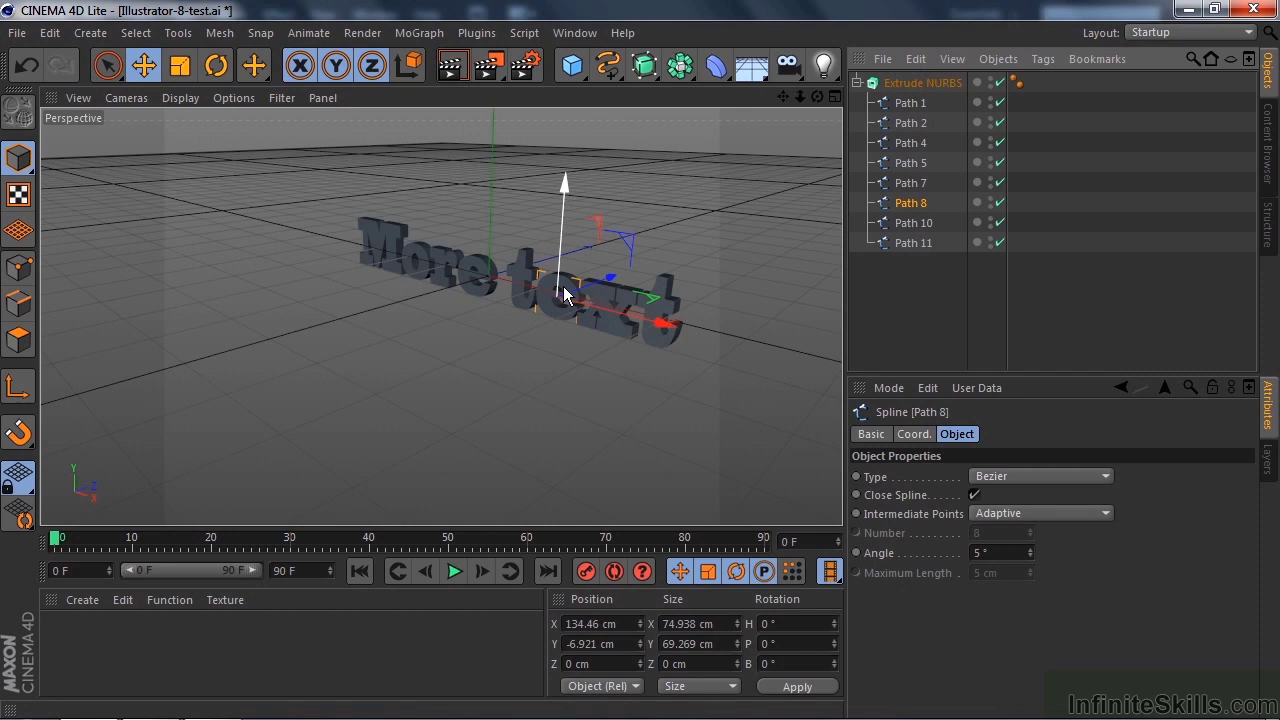
{"action": "mouse_move", "coordinate": [563, 188]}
{"action": "left_mouse_down"}
{"action": "mouse_move", "coordinate": [565, 160]}
{"action": "mouse_move", "coordinate": [570, 188]}
{"action": "left_mouse_up"}
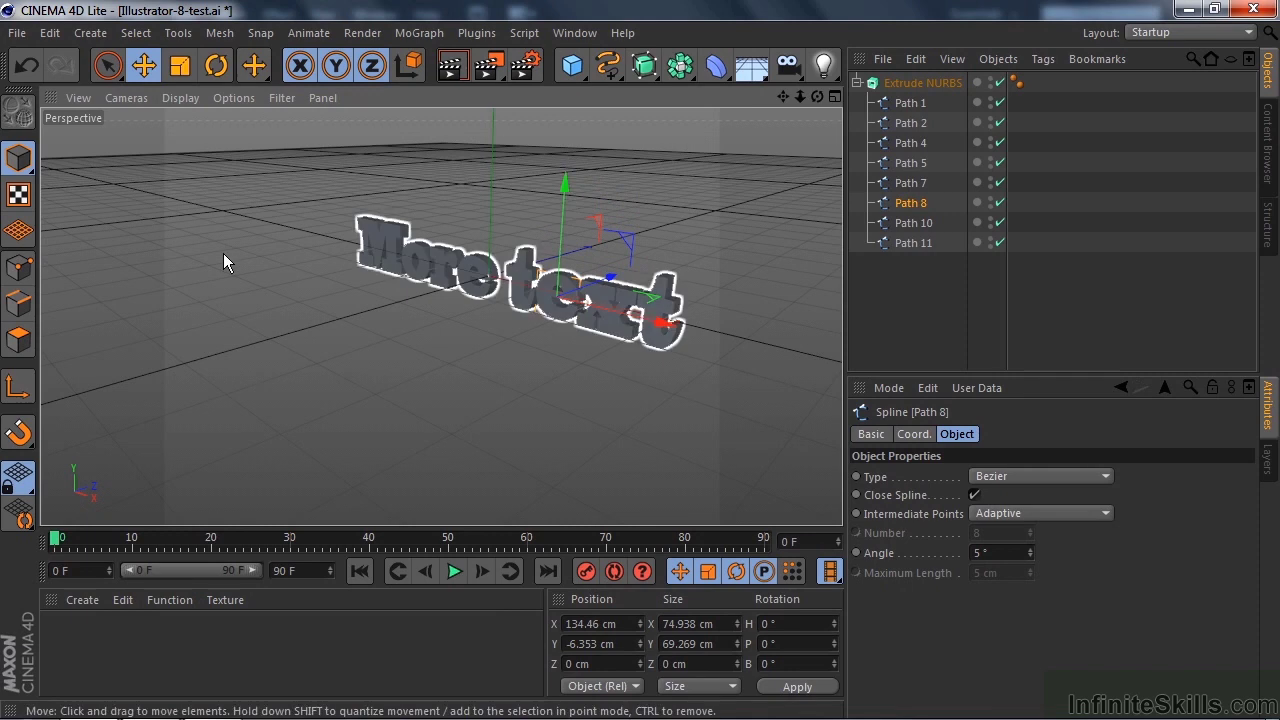
{"action": "left_click", "coordinate": [18, 267]}
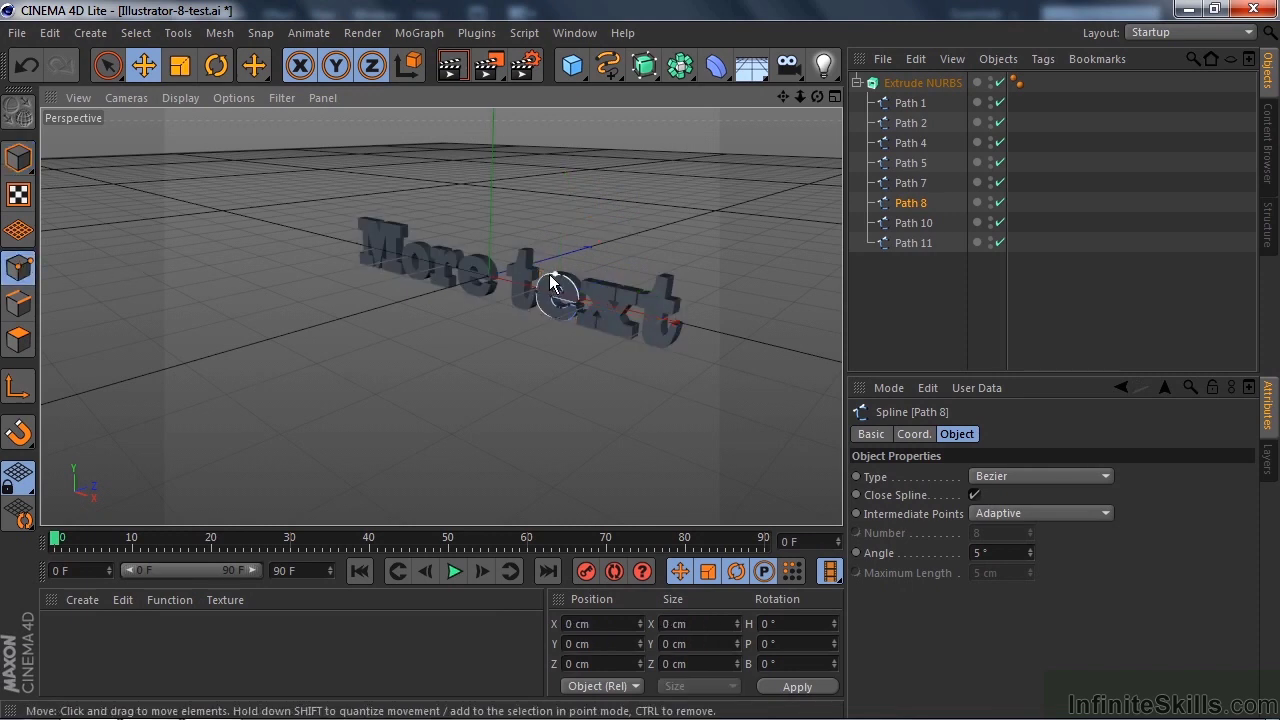
{"action": "left_click", "coordinate": [910, 183]}
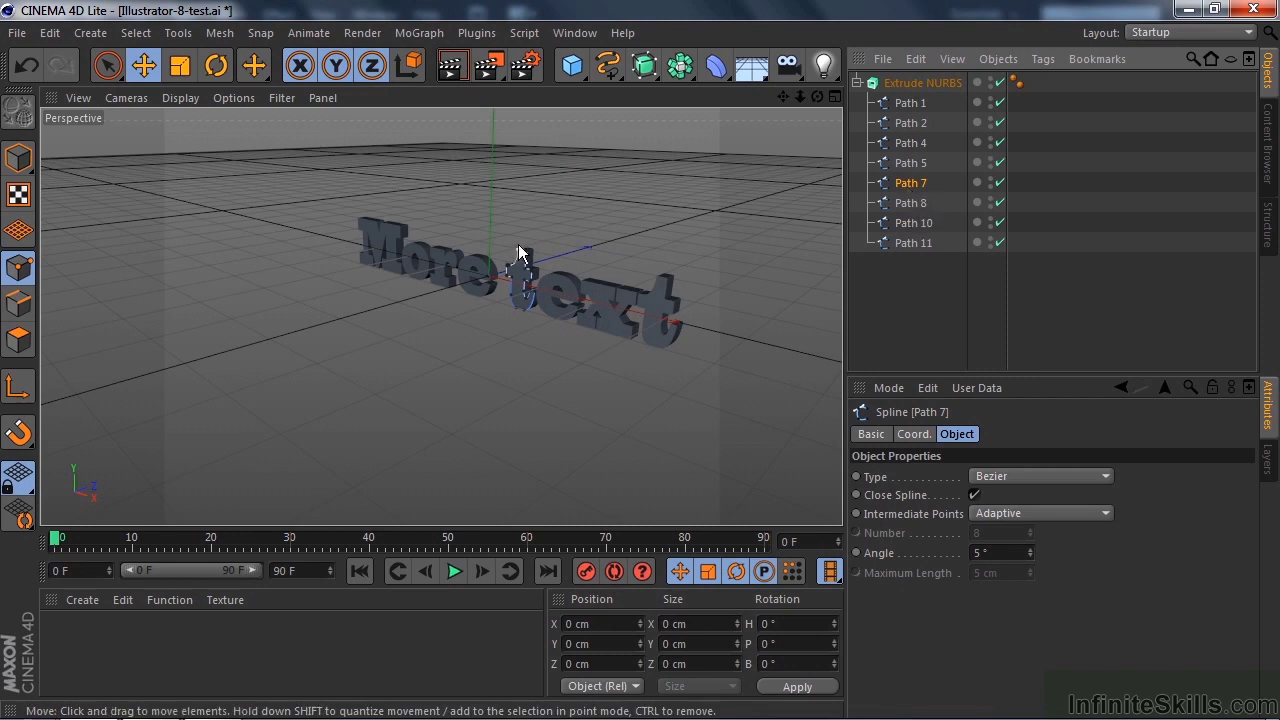
{"action": "left_click_drag", "start_coordinate": [517, 254], "coordinate": [511, 200]}
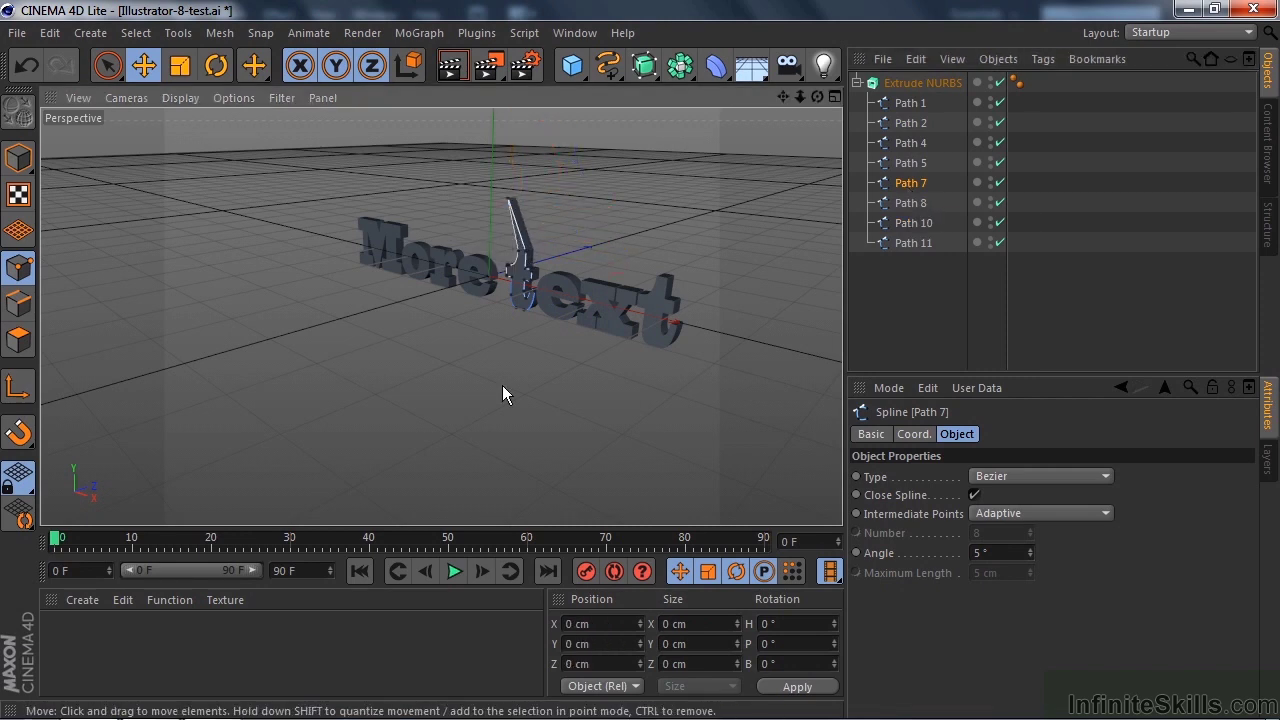
{"action": "key", "text": "ctrl+z"}
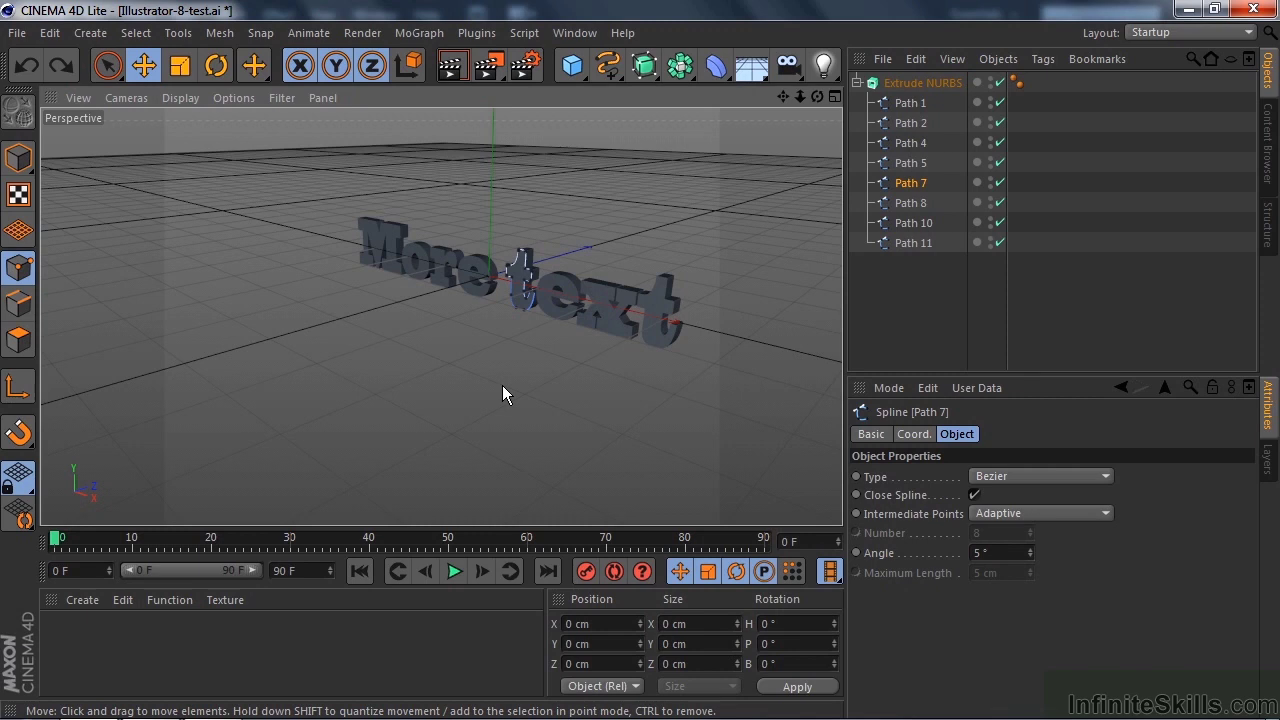
Step: Delete the Extrude NURBS together with its text paths and add a Rectangle spline
{"action": "left_click", "coordinate": [919, 80]}
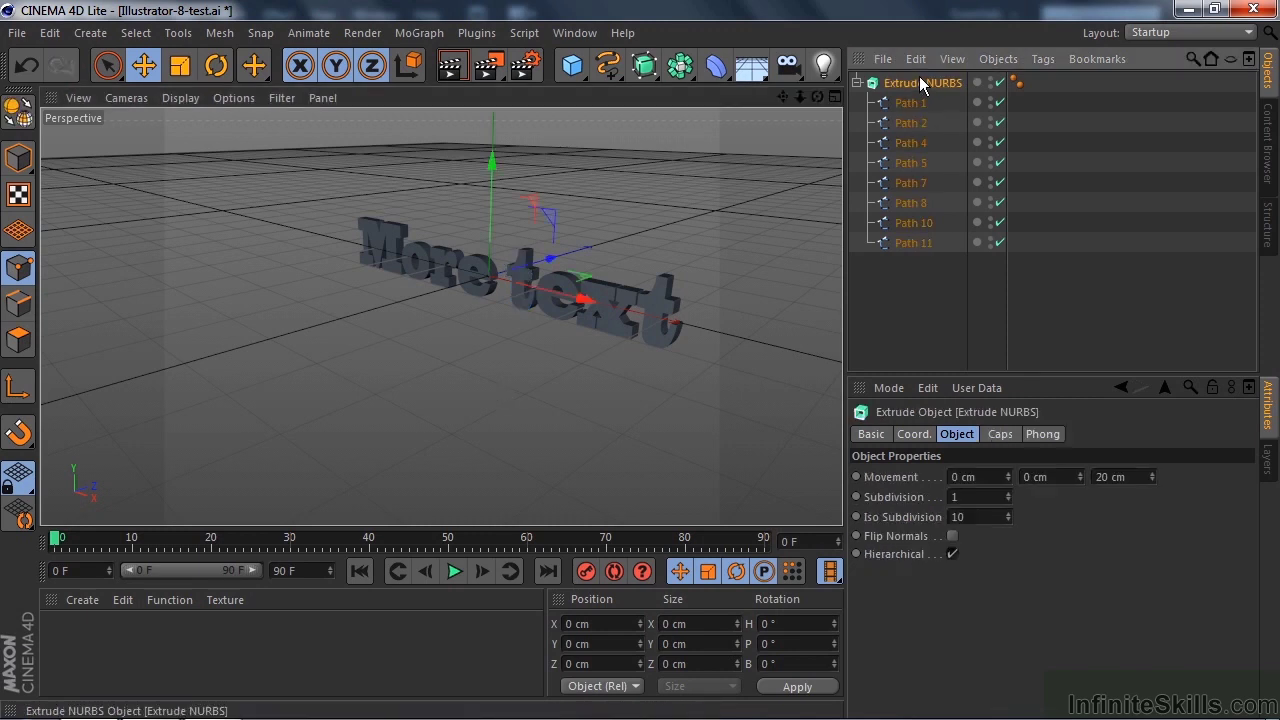
{"action": "key", "text": "Delete"}
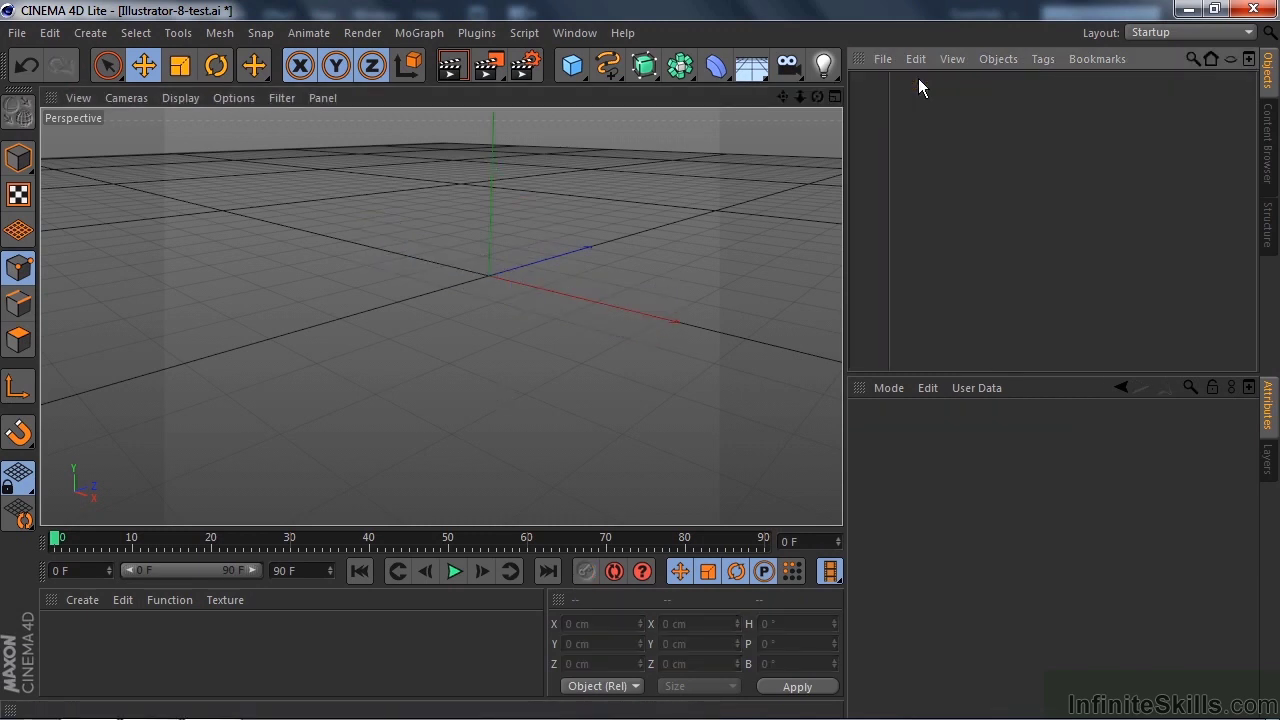
{"action": "left_click", "coordinate": [610, 68]}
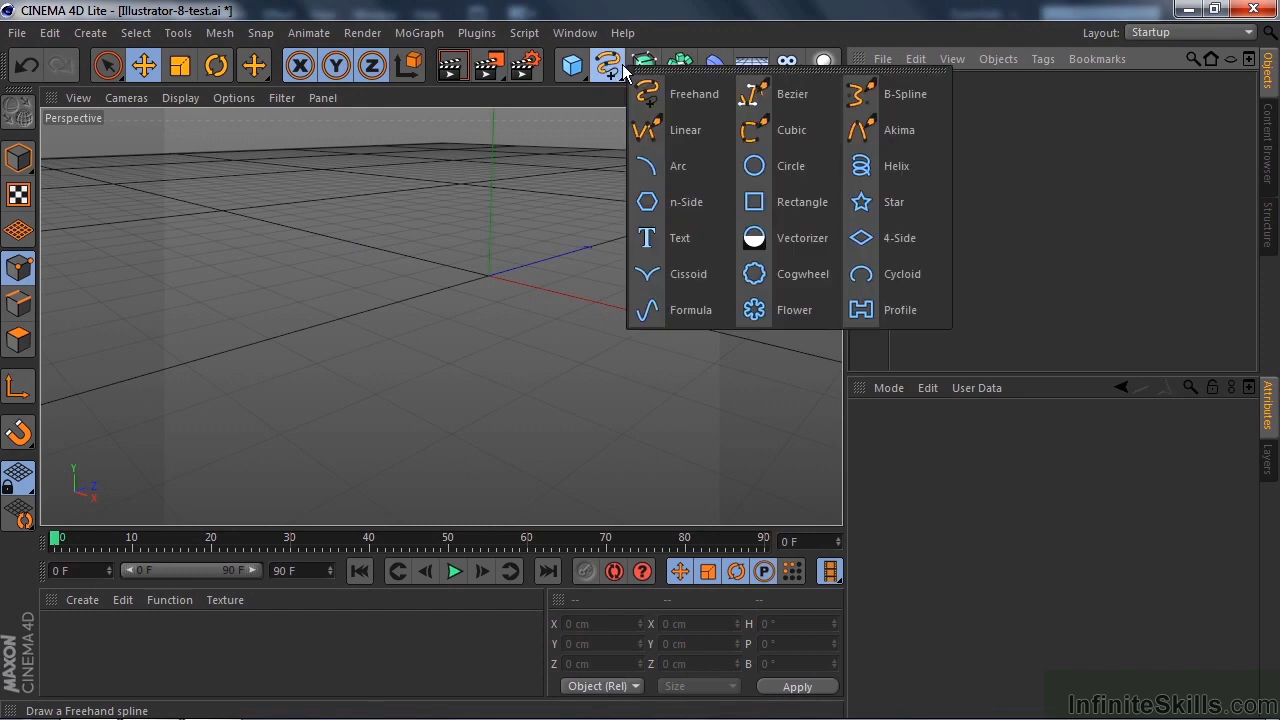
{"action": "left_click", "coordinate": [763, 202]}
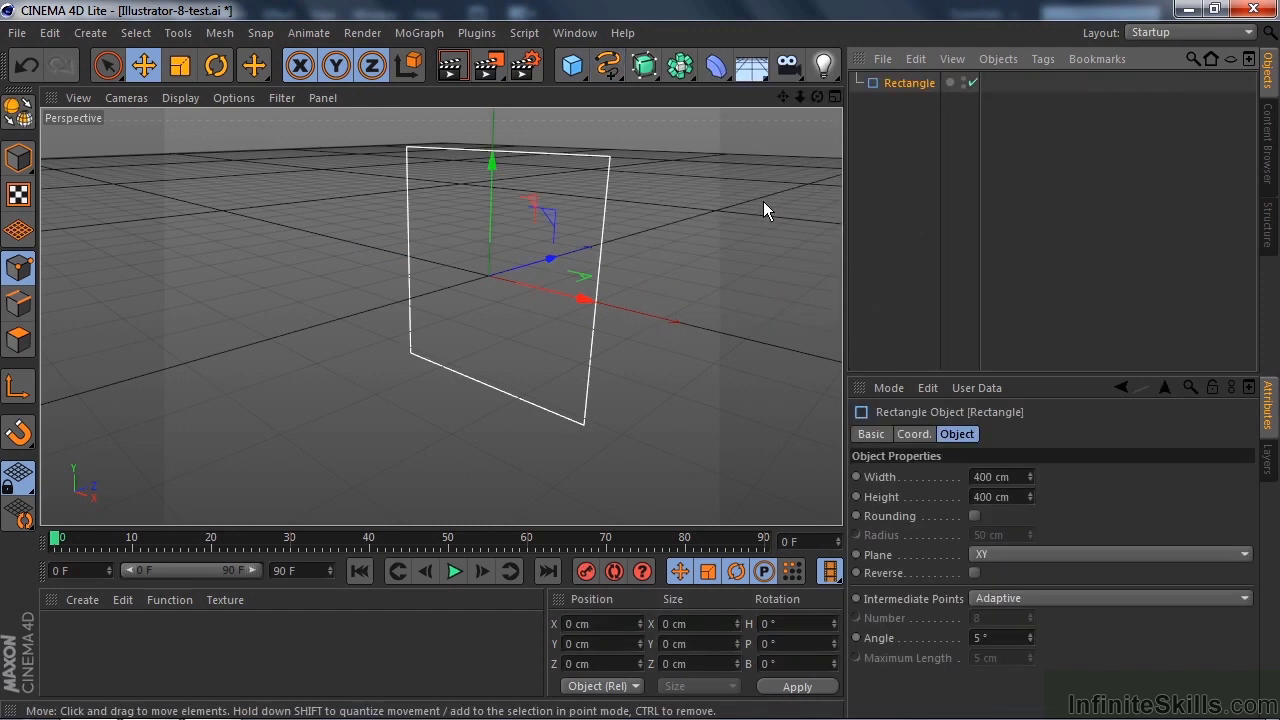
Step: Widen the rectangle to about 863 cm in model mode and move it along X to about -140 cm
{"action": "left_click_drag", "start_coordinate": [18, 157], "coordinate": [60, 220]}
{"action": "left_click", "coordinate": [184, 65]}
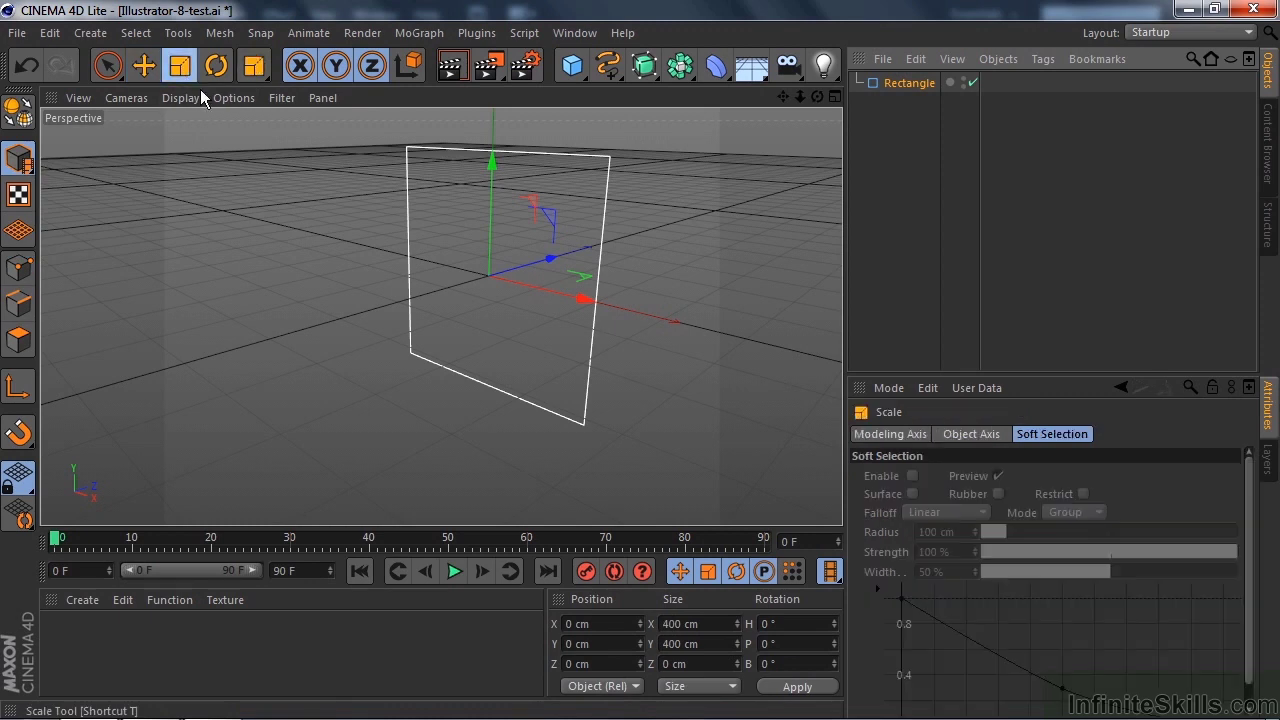
{"action": "left_click_drag", "start_coordinate": [584, 298], "coordinate": [737, 345]}
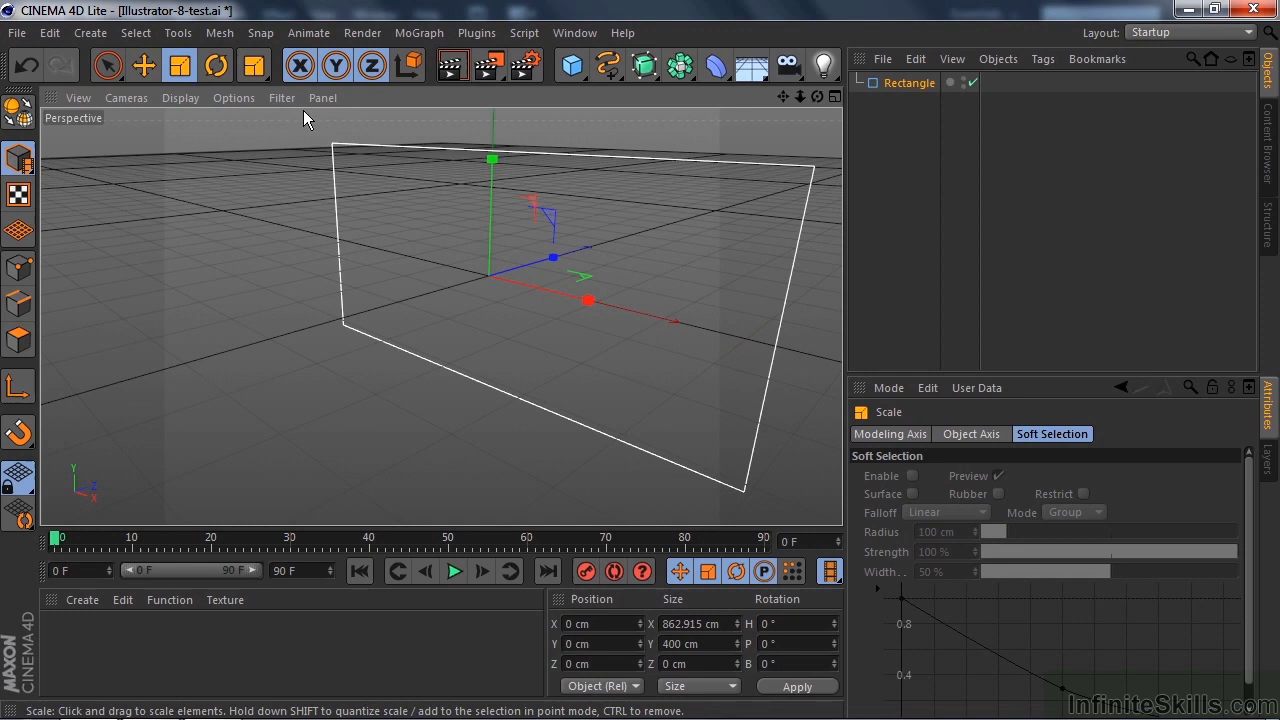
{"action": "left_click", "coordinate": [144, 65]}
{"action": "left_click_drag", "start_coordinate": [586, 298], "coordinate": [520, 282]}
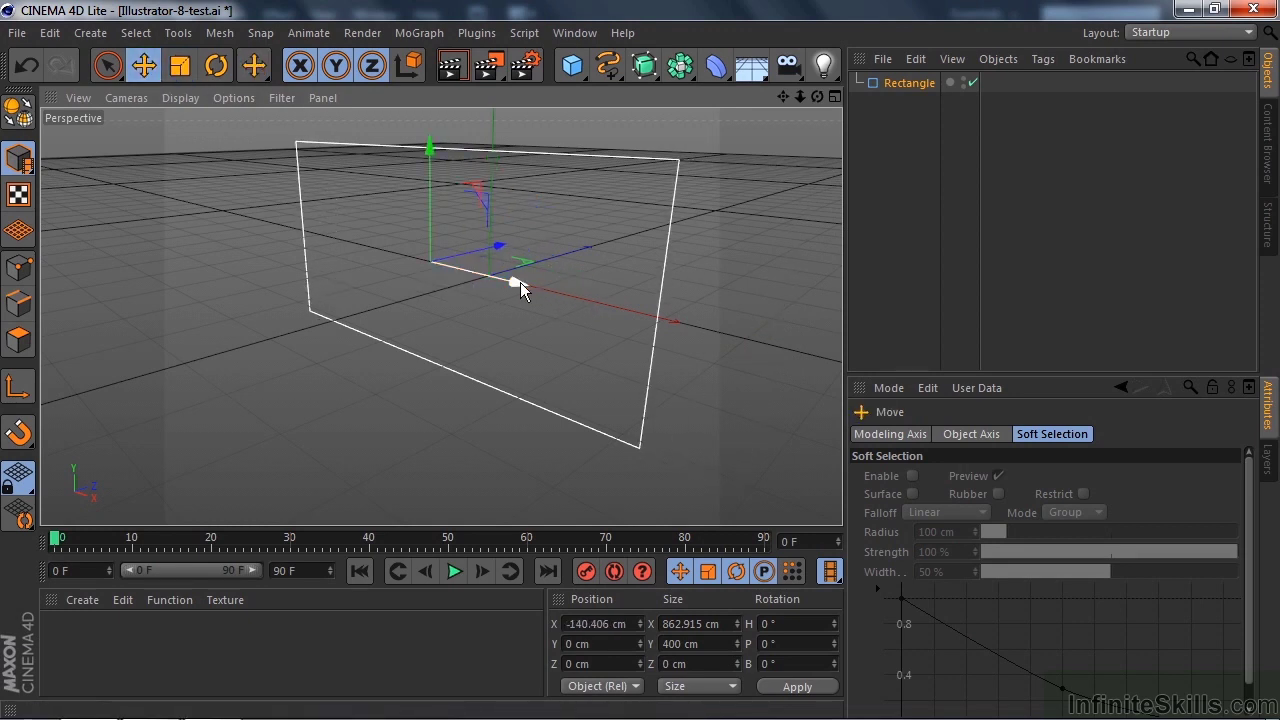
Step: Add a Circle spline scaled to about 252 cm across and place it inside the rectangle at X about -81 cm
{"action": "left_click", "coordinate": [608, 66]}
{"action": "left_click", "coordinate": [756, 170]}
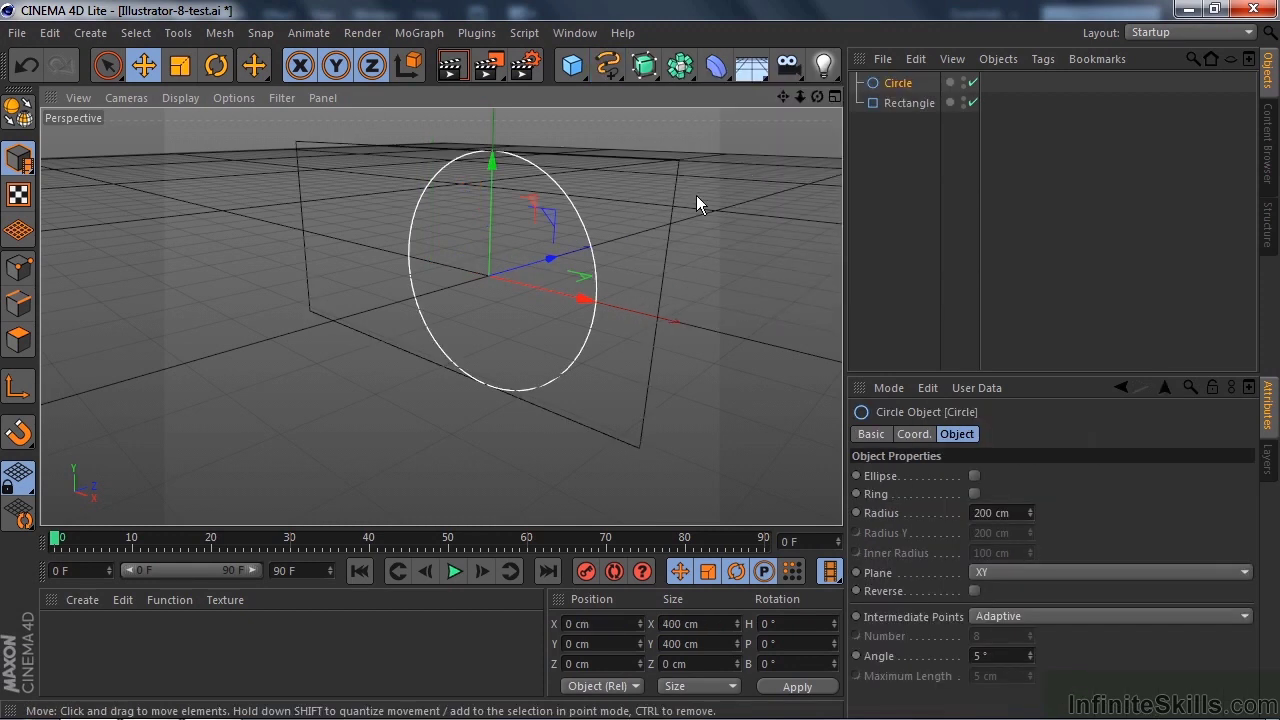
{"action": "left_click", "coordinate": [181, 65]}
{"action": "left_click_drag", "start_coordinate": [16, 162], "coordinate": [86, 182]}
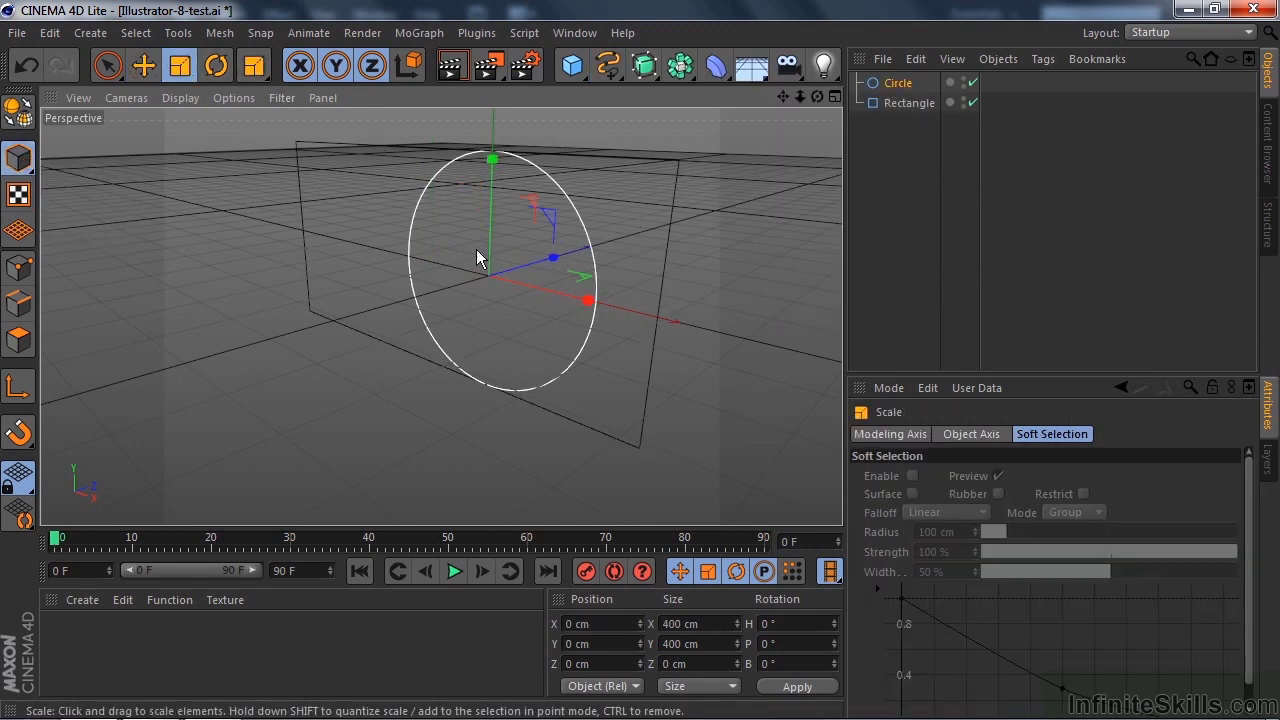
{"action": "left_click_drag", "start_coordinate": [589, 305], "coordinate": [551, 292]}
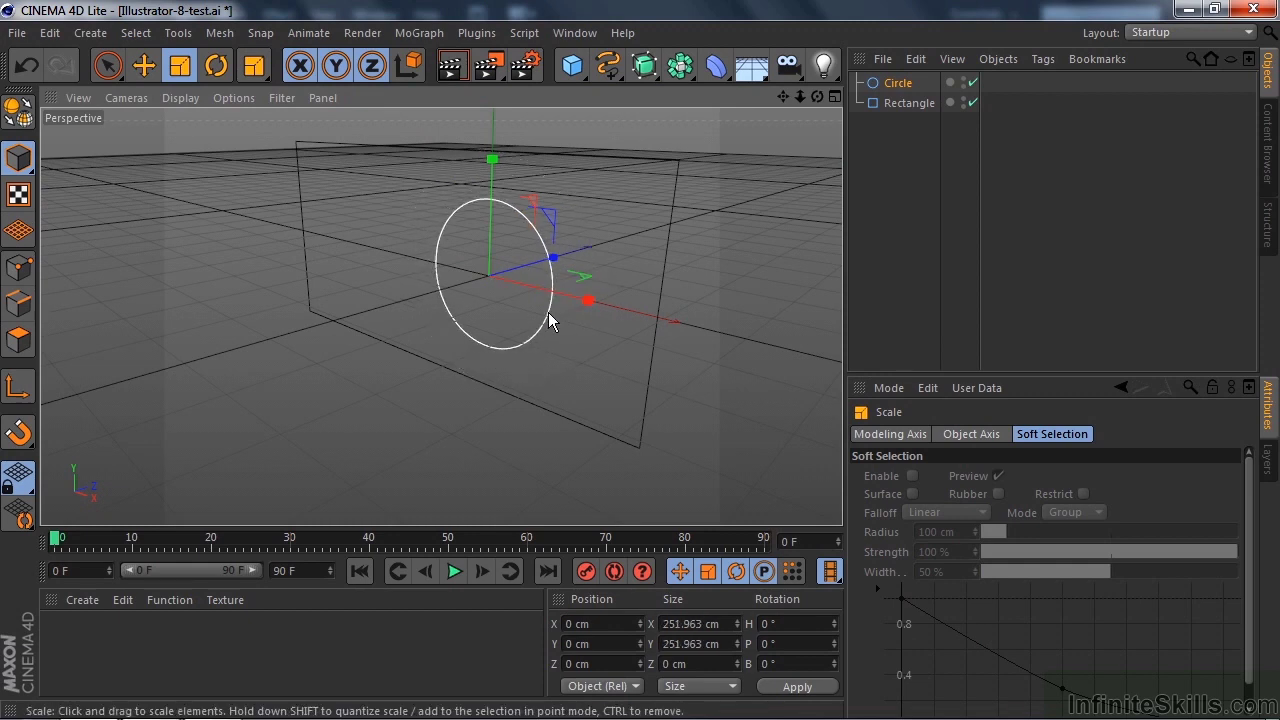
{"action": "left_click", "coordinate": [144, 65]}
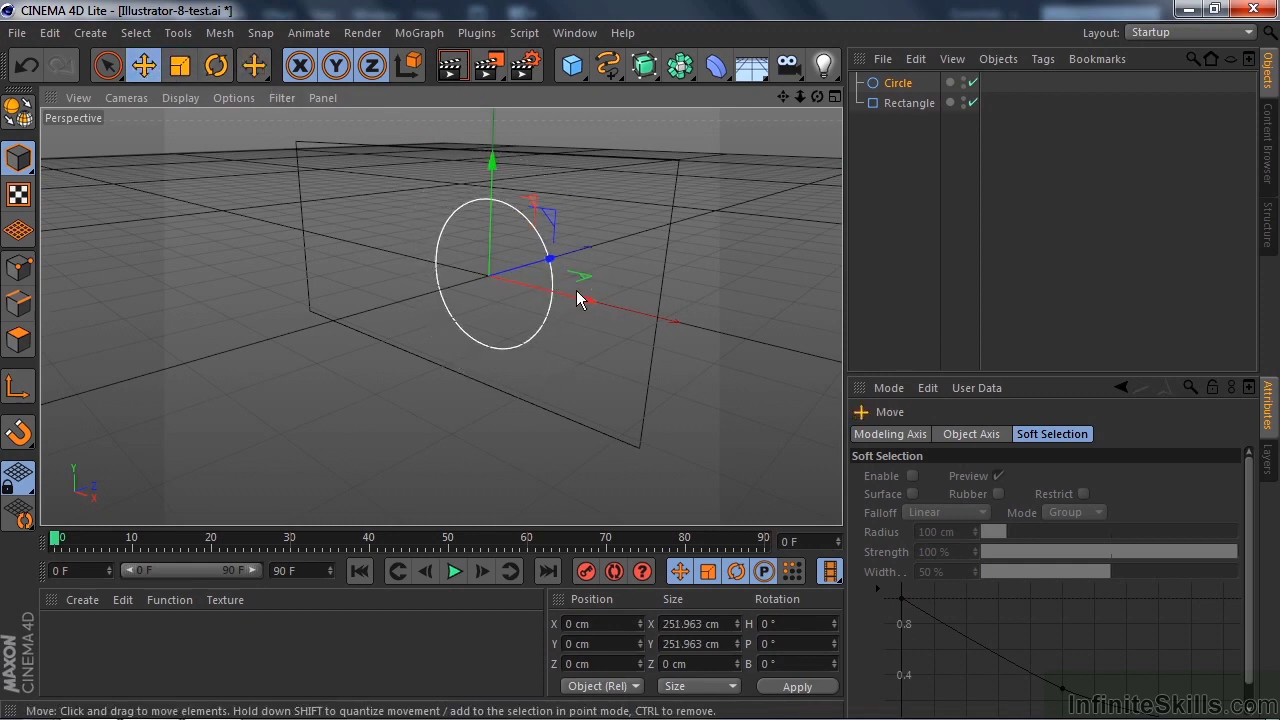
{"action": "left_click_drag", "start_coordinate": [584, 295], "coordinate": [542, 289]}
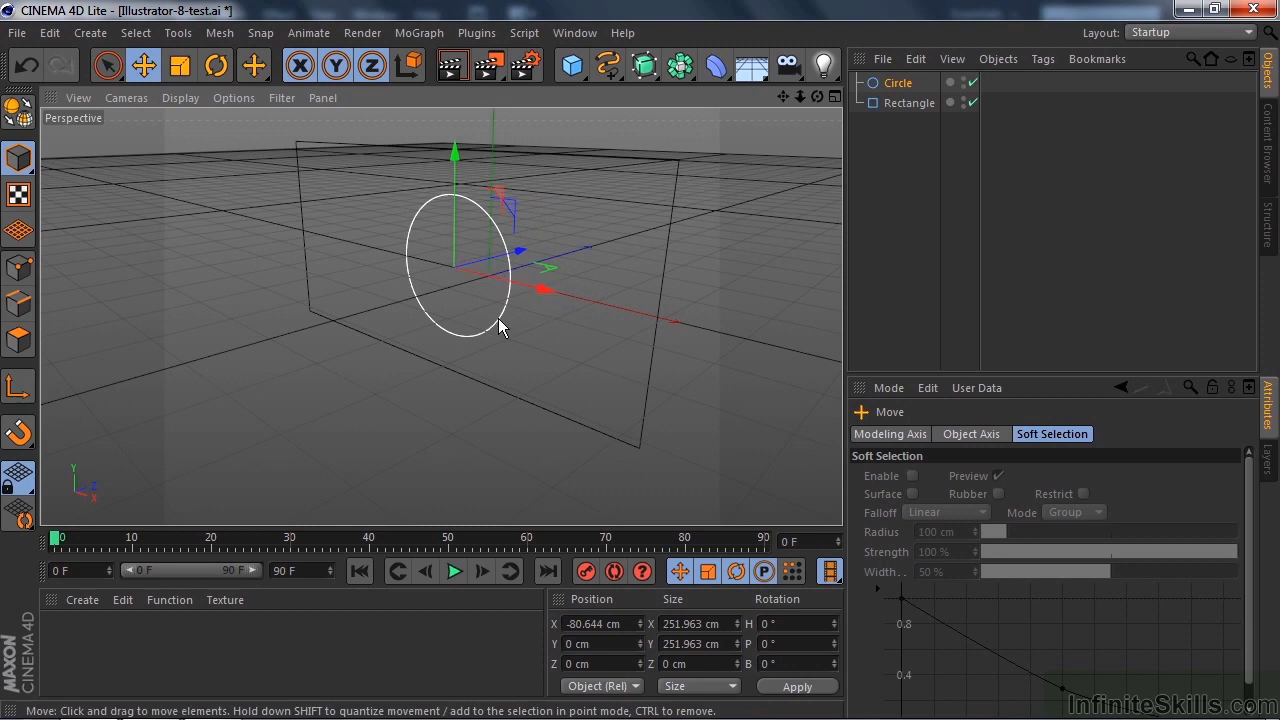
Step: Add an Extrude NURBS object and make both the Circle and the Rectangle its children
{"action": "left_click", "coordinate": [645, 65]}
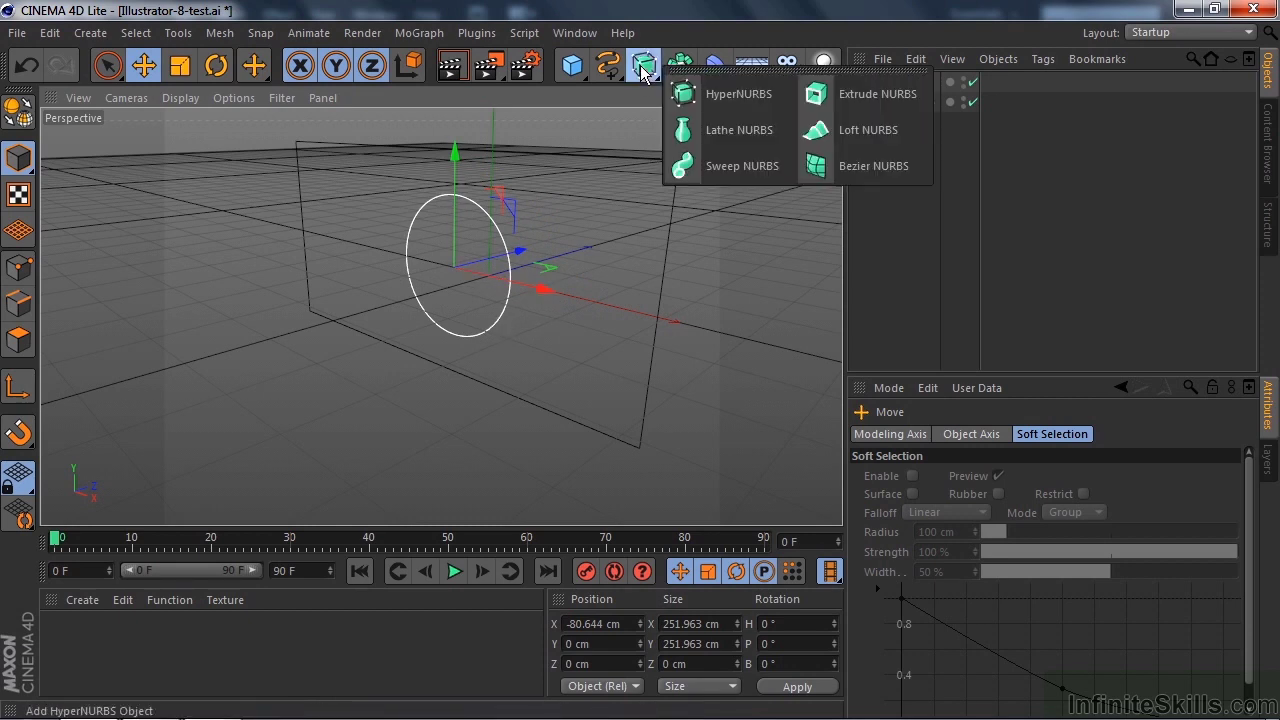
{"action": "left_click", "coordinate": [841, 98]}
{"action": "left_click_drag", "start_coordinate": [892, 104], "coordinate": [895, 88]}
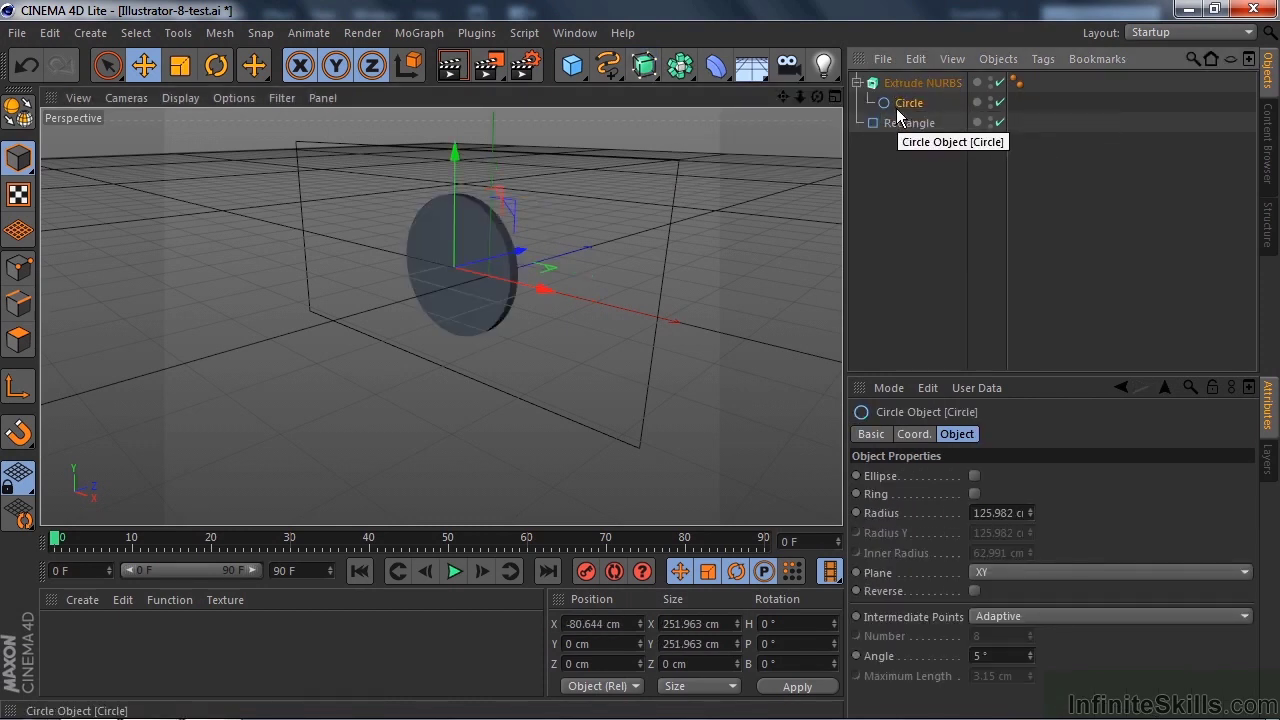
{"action": "left_click_drag", "start_coordinate": [898, 121], "coordinate": [905, 83]}
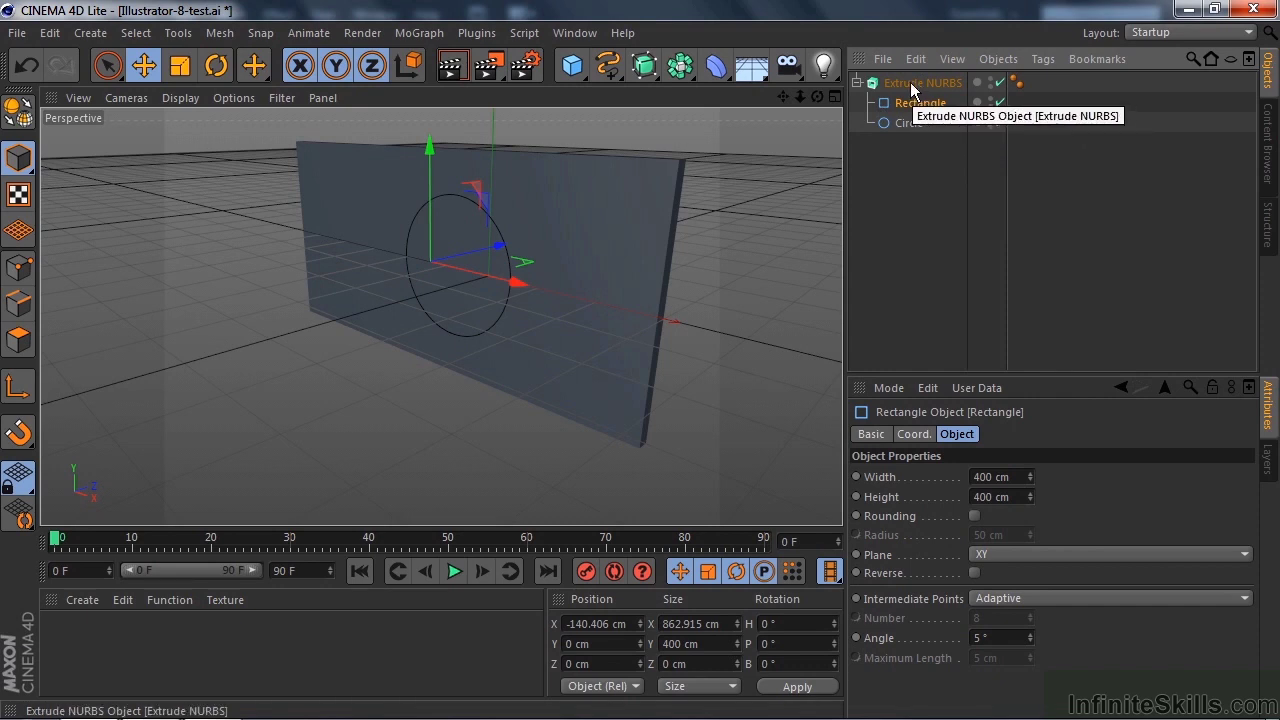
Step: Enable Hierarchical on the Extrude NURBS and select the Circle spline beneath it
{"action": "left_click", "coordinate": [911, 85]}
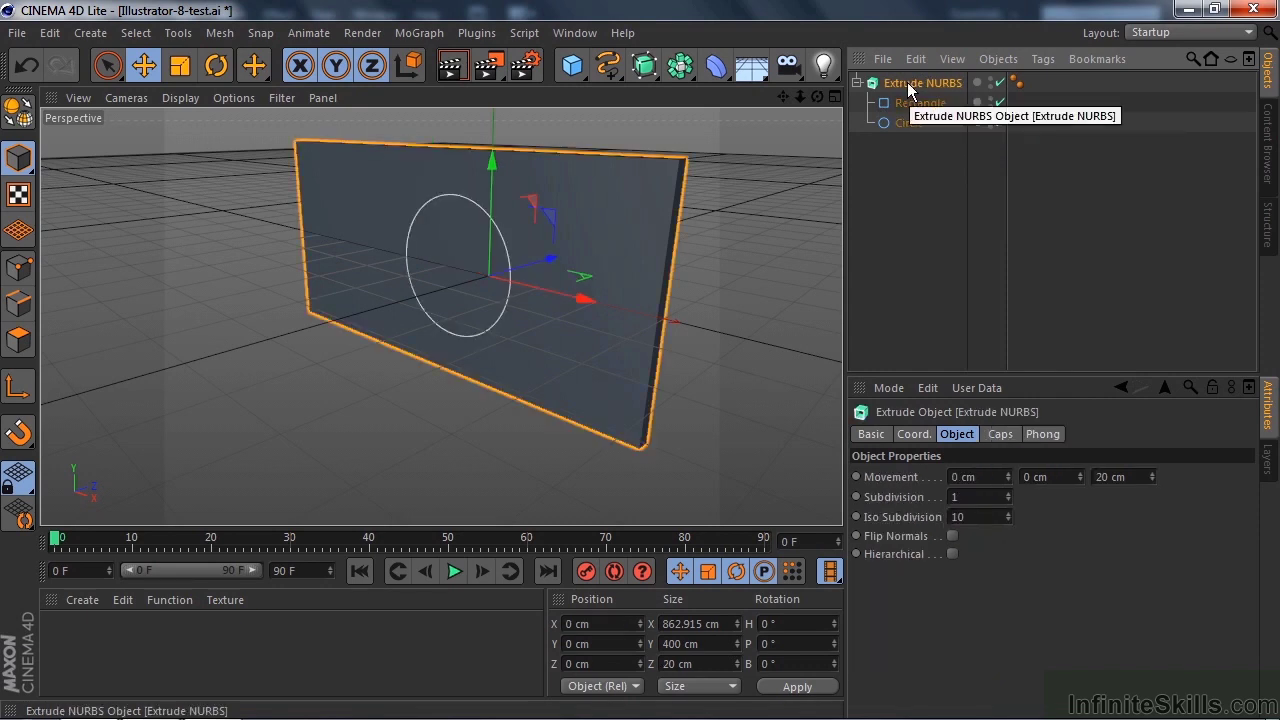
{"action": "left_click", "coordinate": [952, 555]}
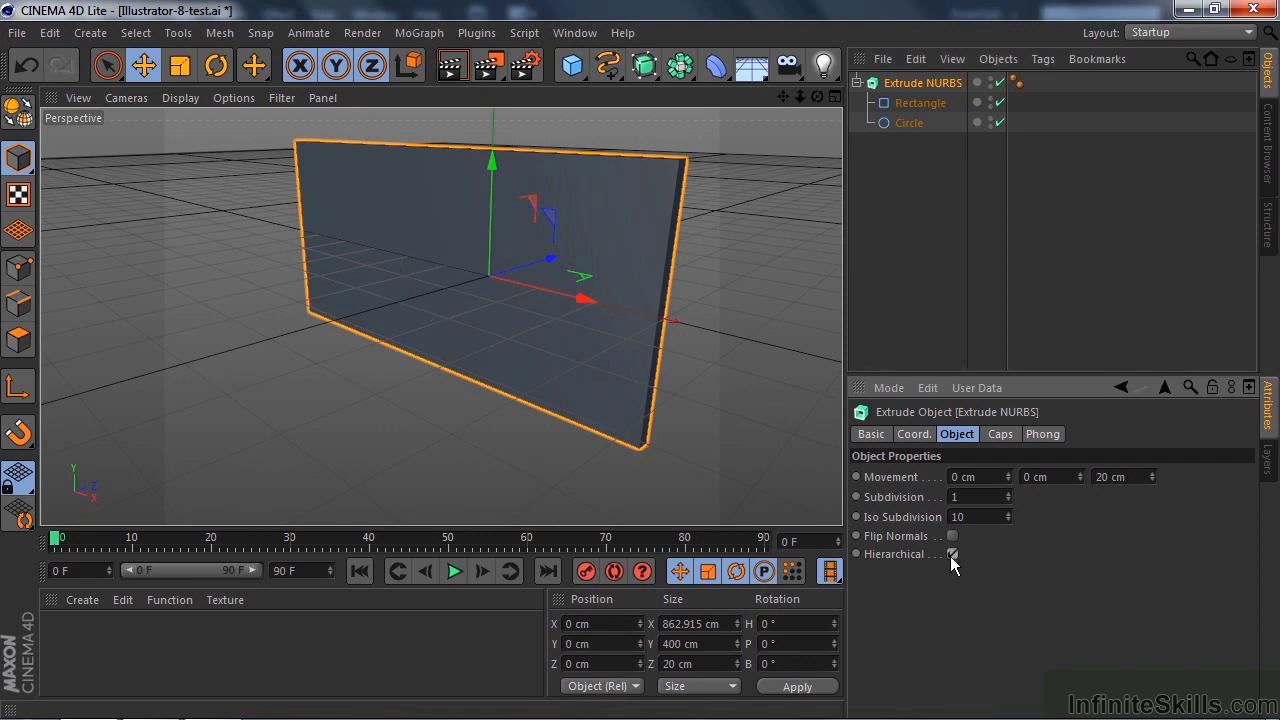
{"action": "left_click", "coordinate": [903, 123]}
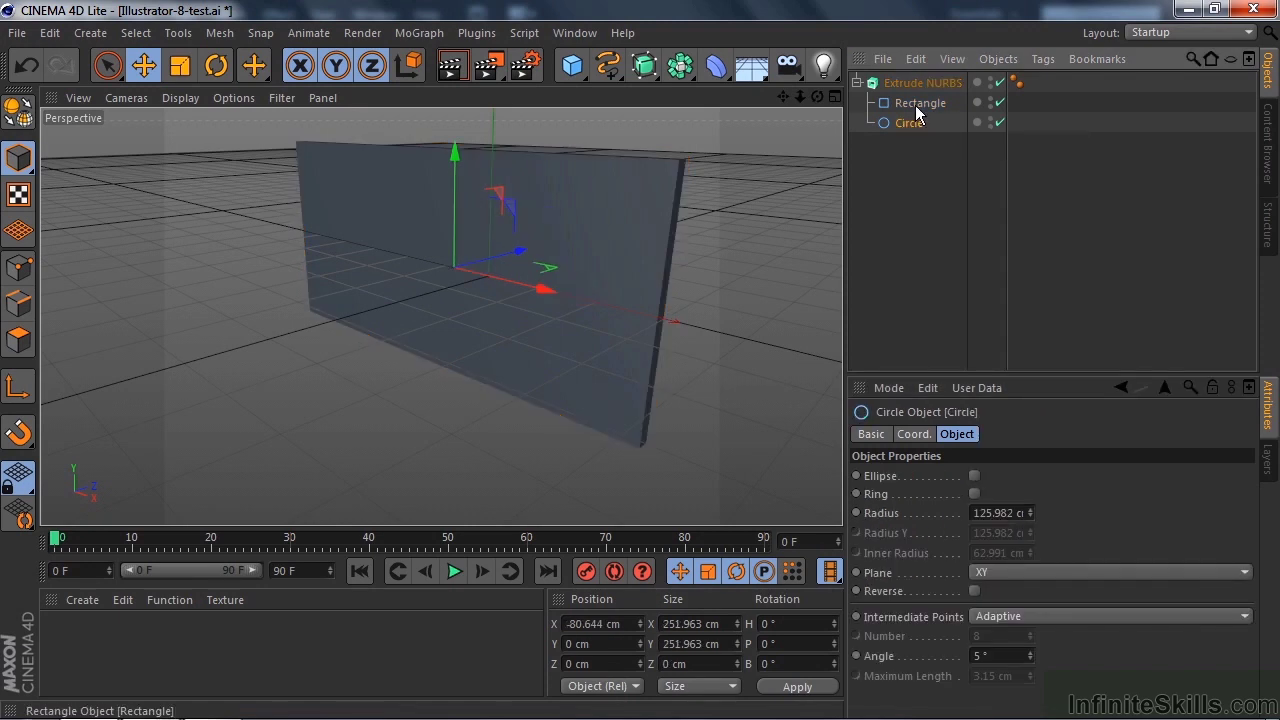
{"action": "left_click", "coordinate": [915, 105], "text": "ctrl"}
{"action": "right_click", "coordinate": [915, 105]}
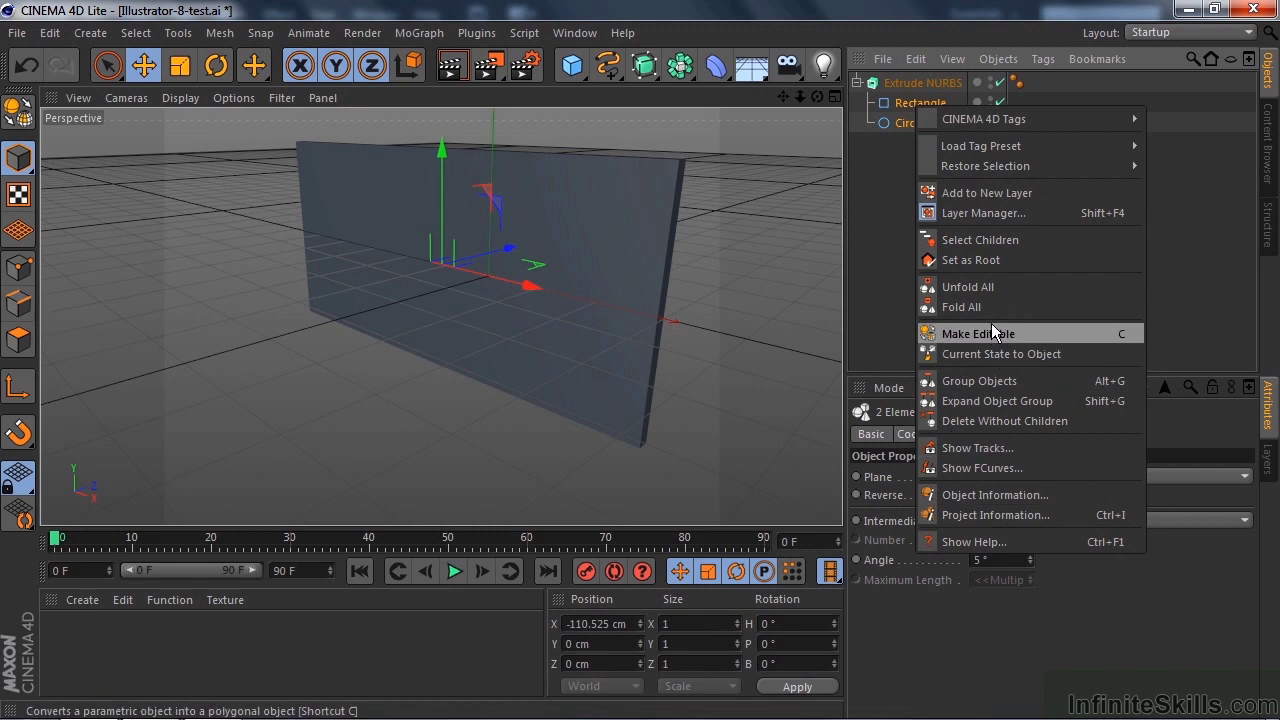
{"action": "left_click", "coordinate": [980, 240]}
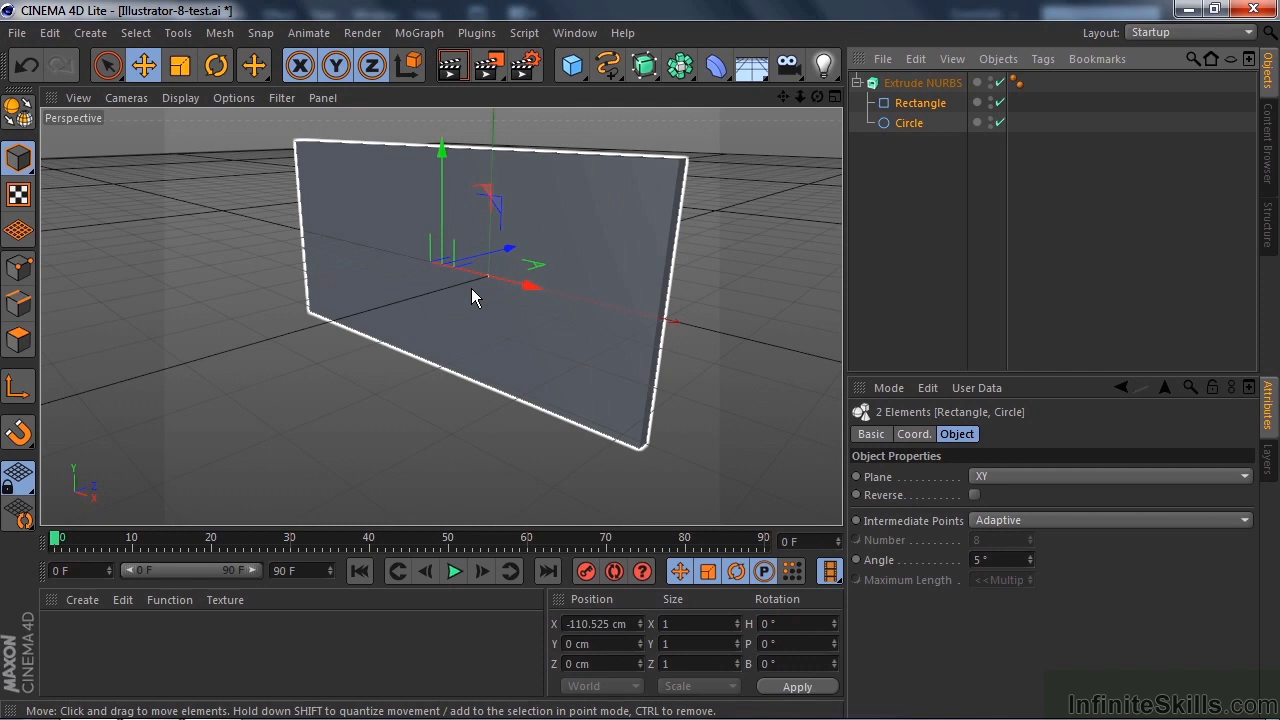
Step: Delete the Extrude NURBS object together with its Rectangle and Circle children
{"action": "left_click", "coordinate": [896, 86]}
{"action": "key", "text": "Delete"}
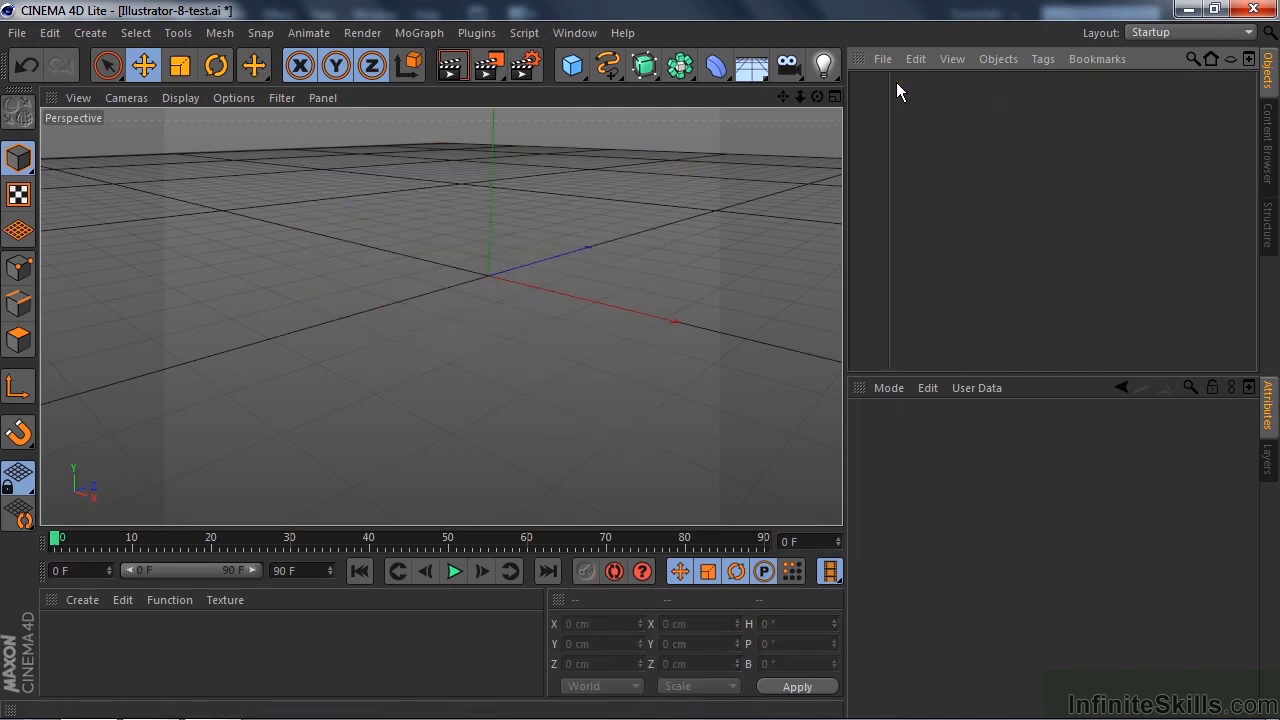
Step: Switch to Illustrator, move the "More text" outlines straight down to the lower part of the artboard, and deselect them
{"action": "key", "text": "alt+Tab"}
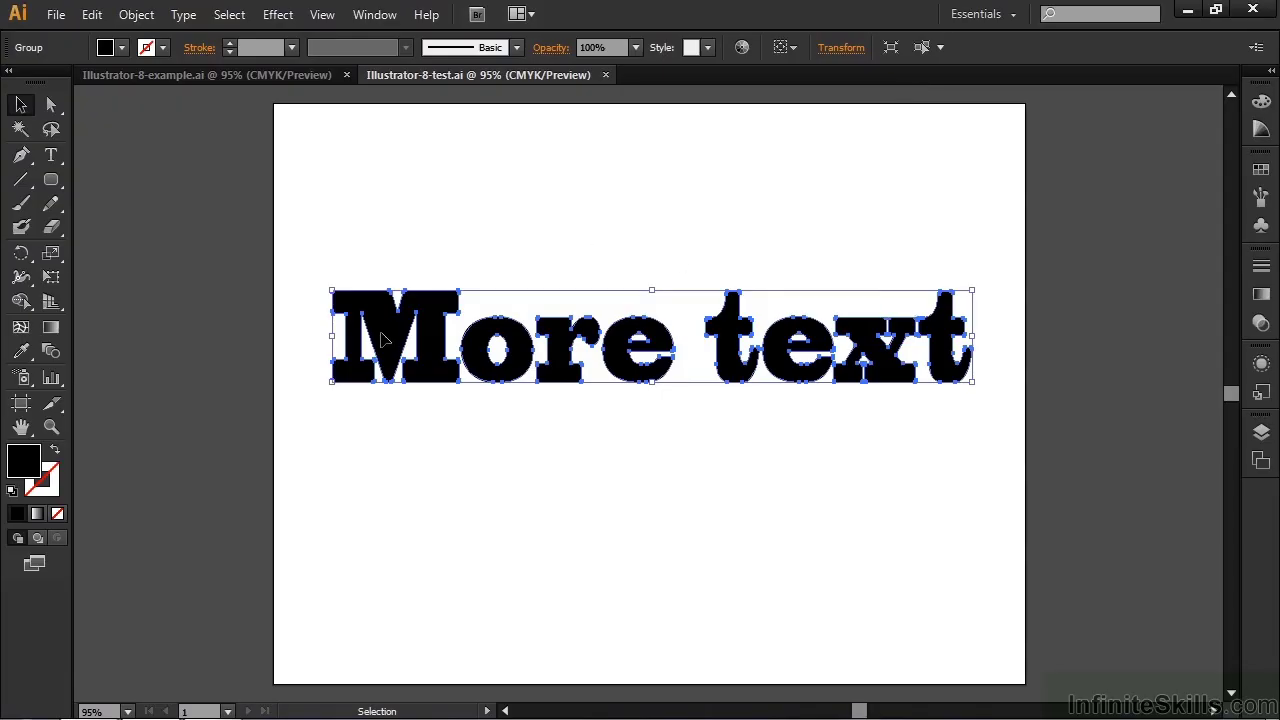
{"action": "left_click_drag", "start_coordinate": [380, 340], "coordinate": [381, 576]}
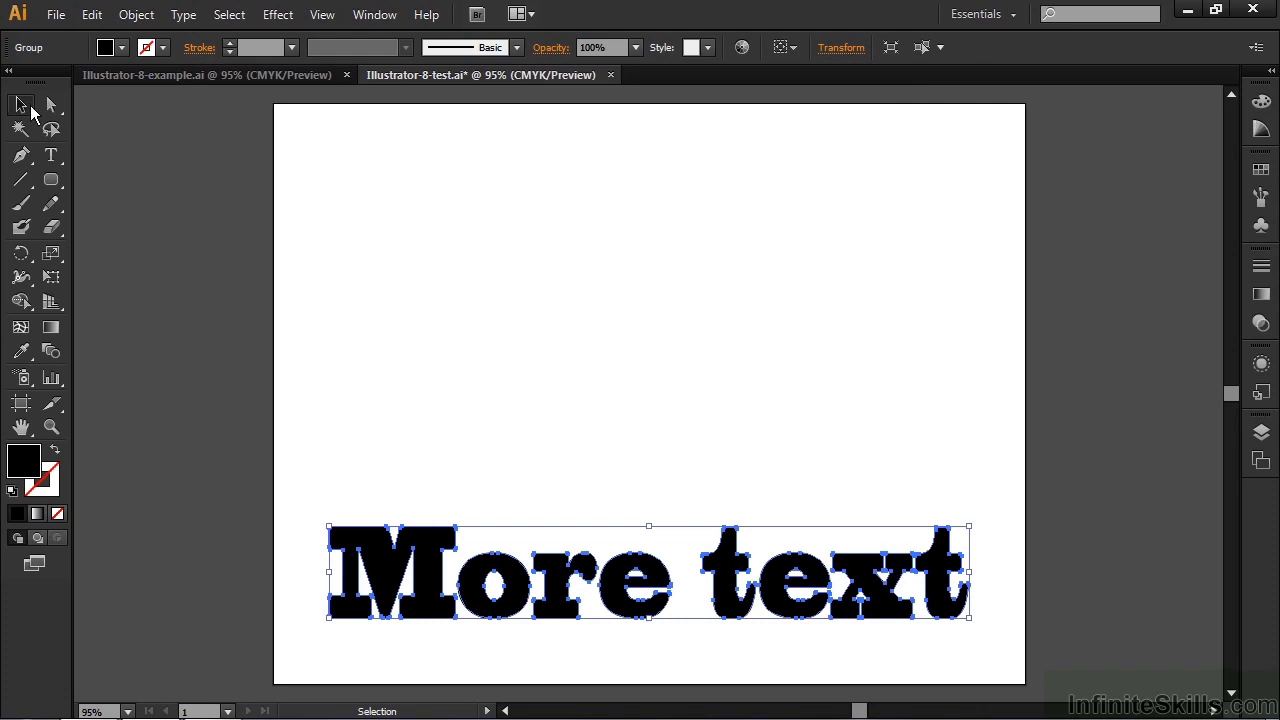
{"action": "left_click", "coordinate": [145, 177]}
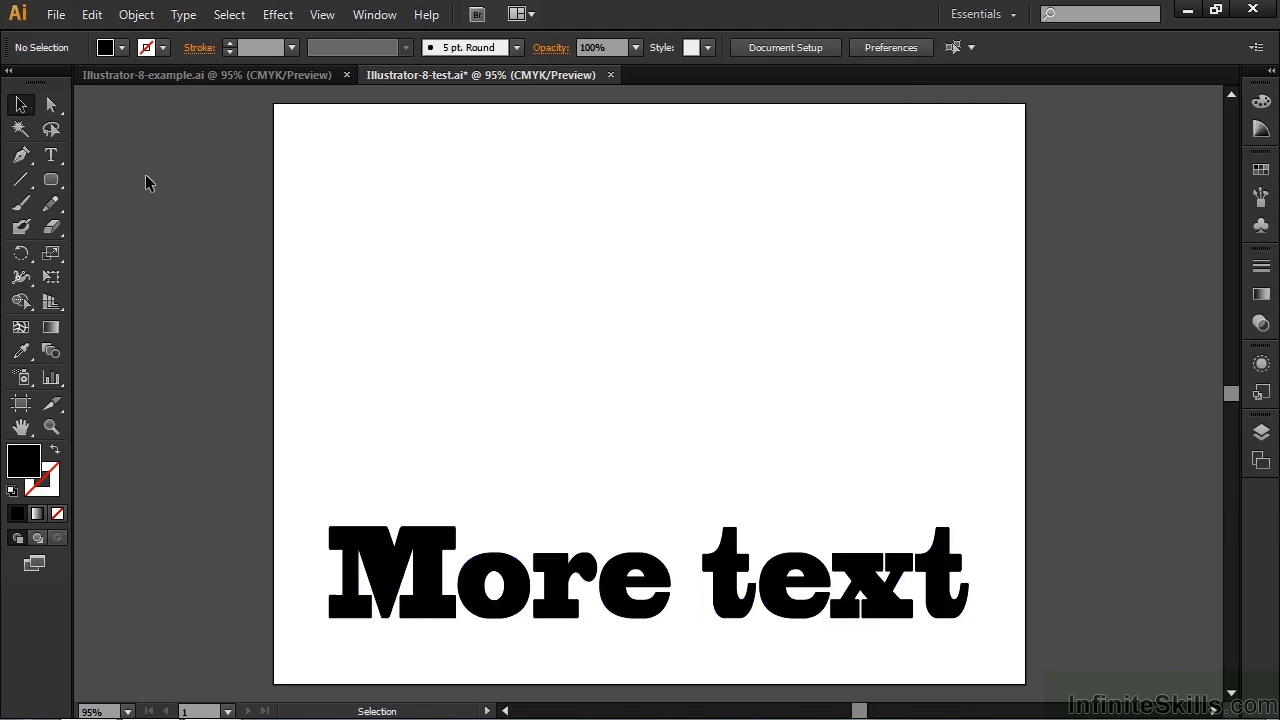
Step: Draw a wide rectangle with a red fill and no stroke above the "More text" outlines
{"action": "left_click_drag", "start_coordinate": [51, 181], "coordinate": [148, 179]}
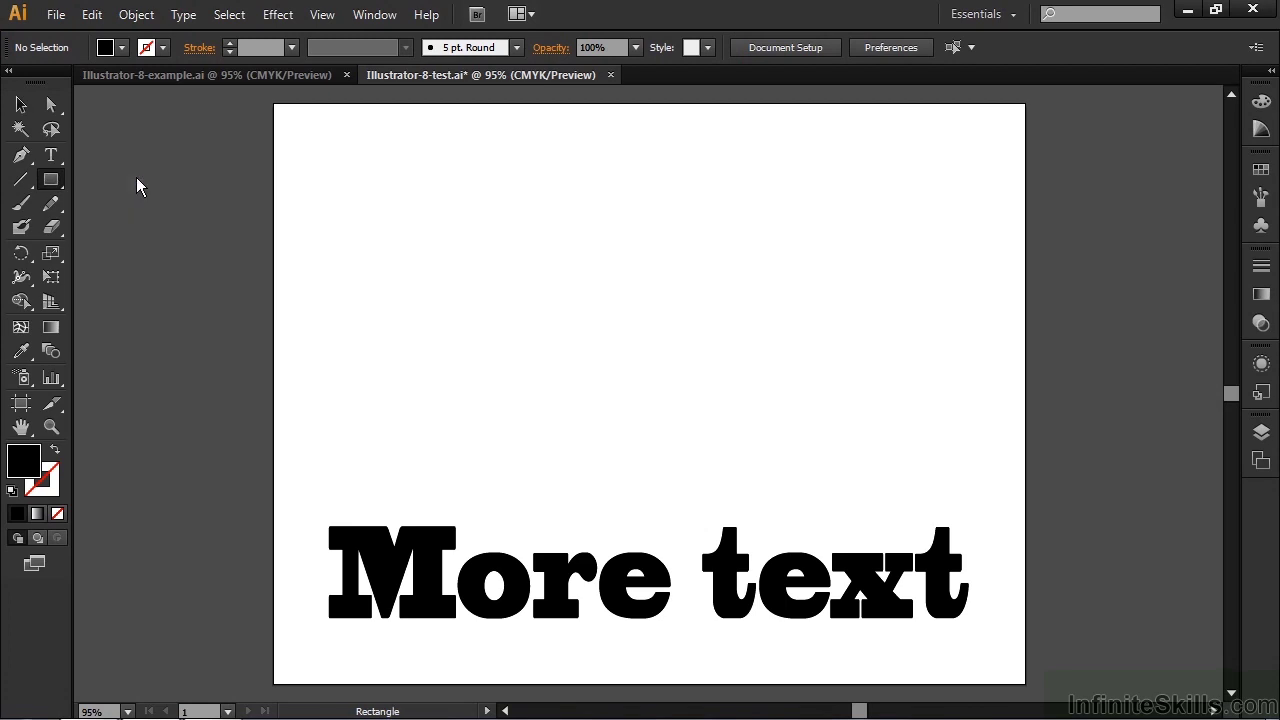
{"action": "left_click", "coordinate": [121, 48]}
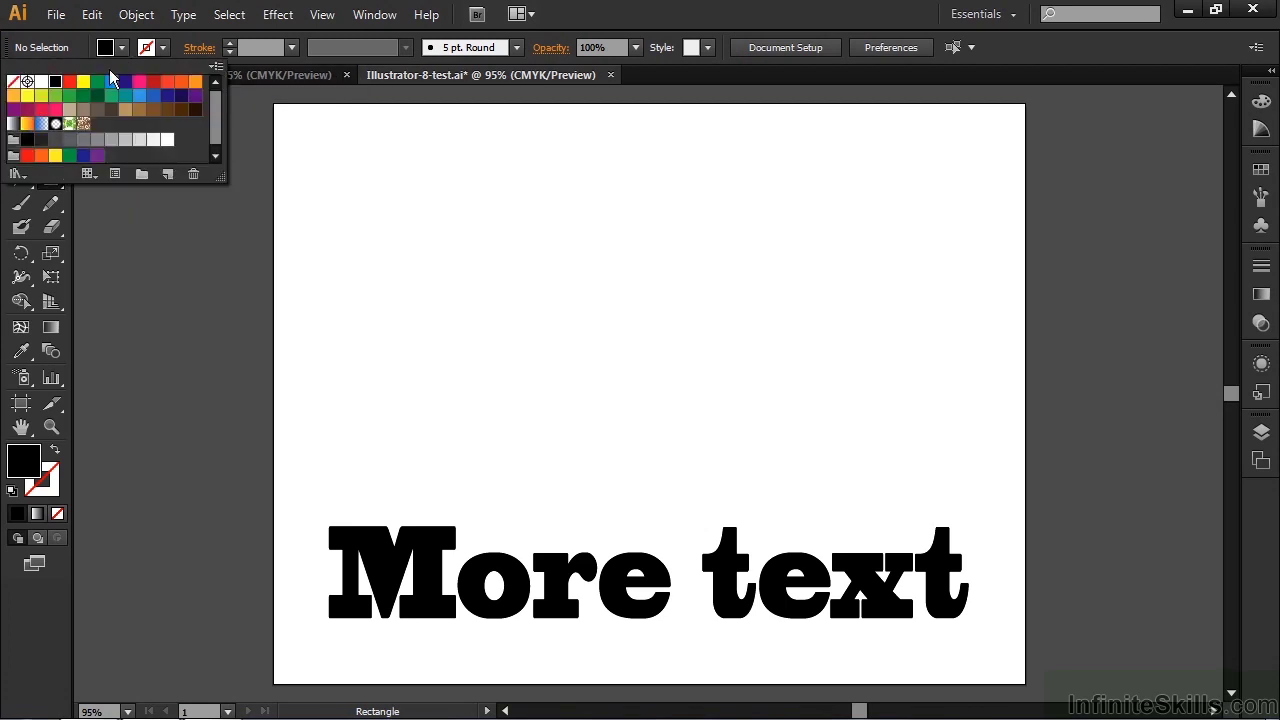
{"action": "left_click", "coordinate": [68, 82]}
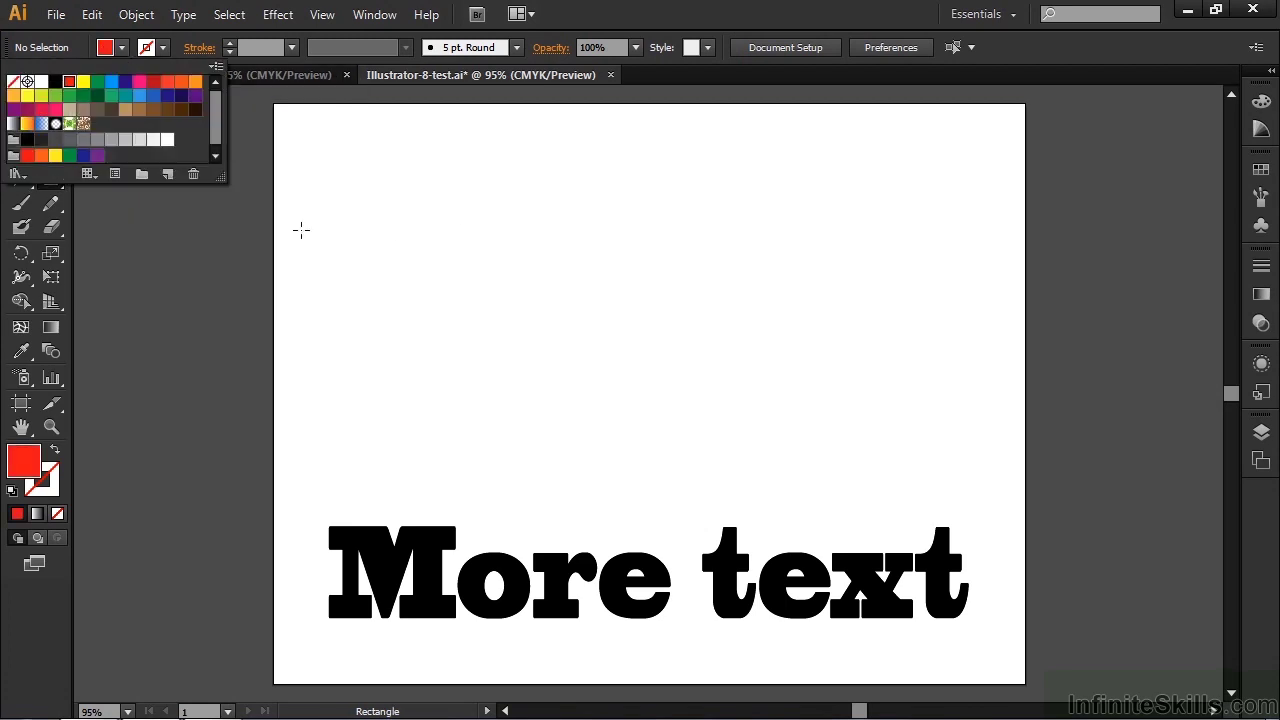
{"action": "left_click", "coordinate": [205, 229]}
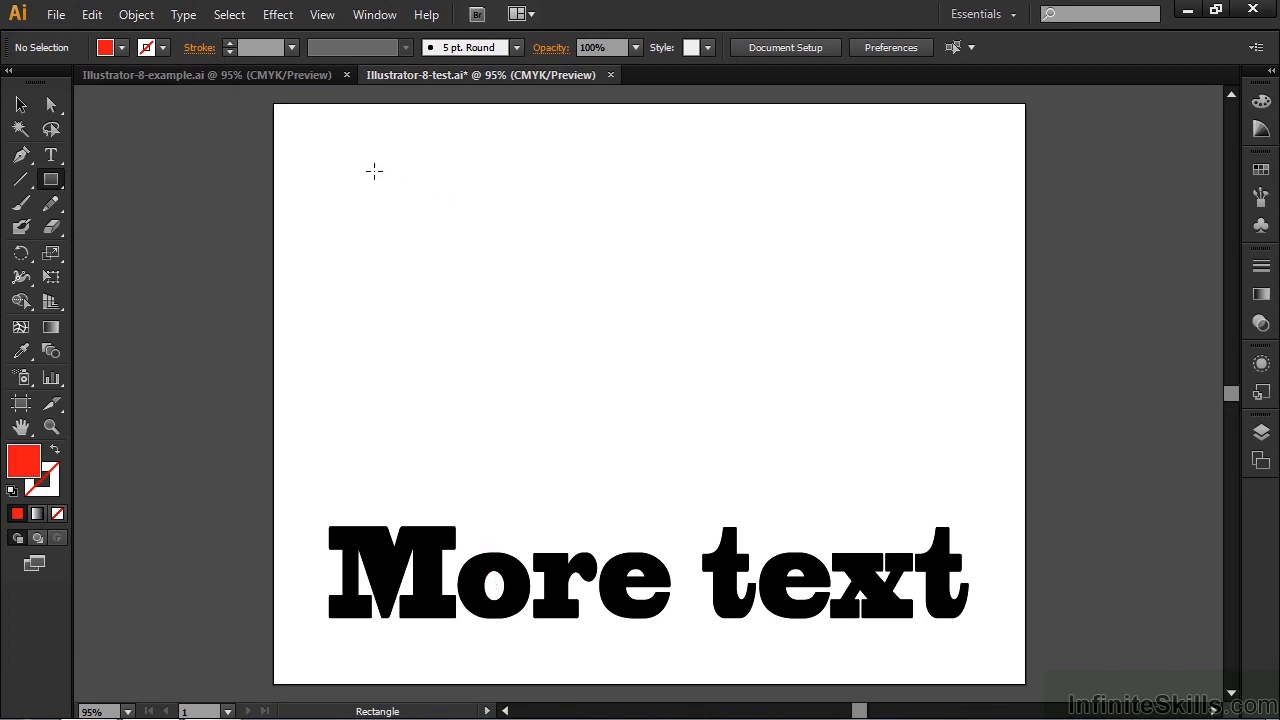
{"action": "left_click_drag", "start_coordinate": [337, 166], "coordinate": [957, 393]}
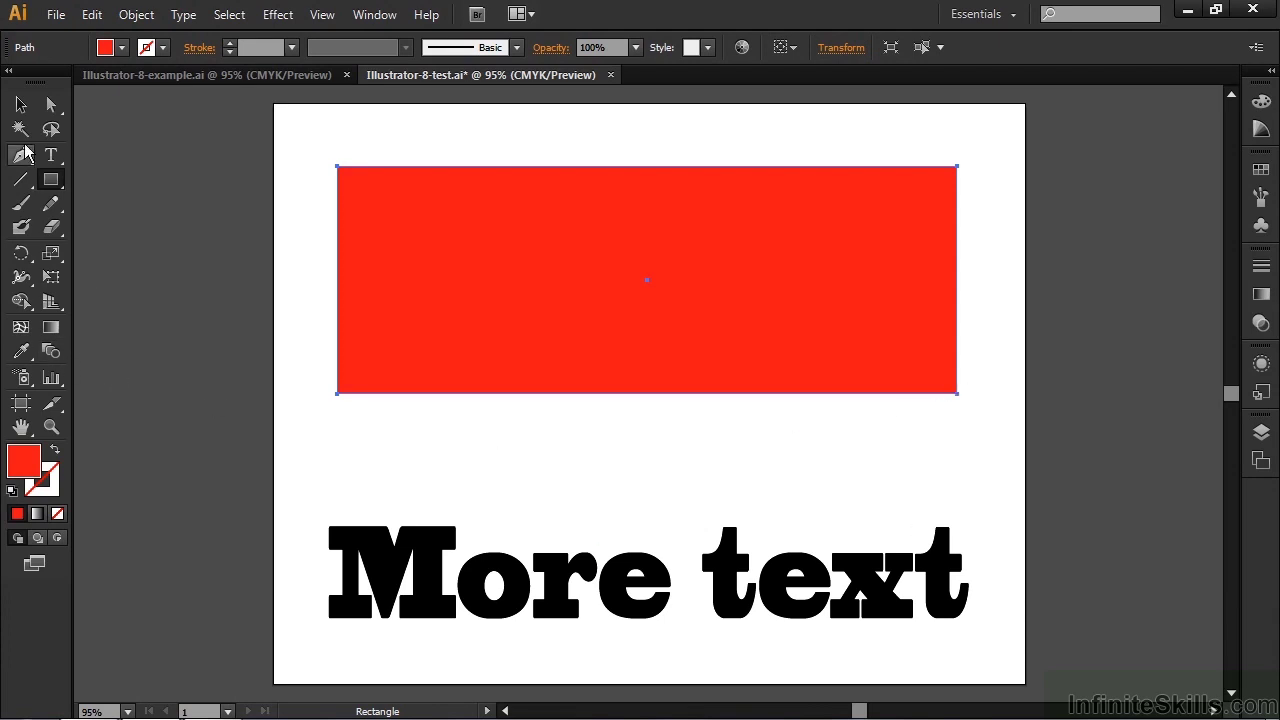
Step: Draw a yellow rounded rectangle inside the red rectangle, leaving a narrow red border all around
{"action": "left_click", "coordinate": [21, 104]}
{"action": "left_click", "coordinate": [165, 198]}
{"action": "left_click_drag", "start_coordinate": [50, 180], "coordinate": [104, 202]}
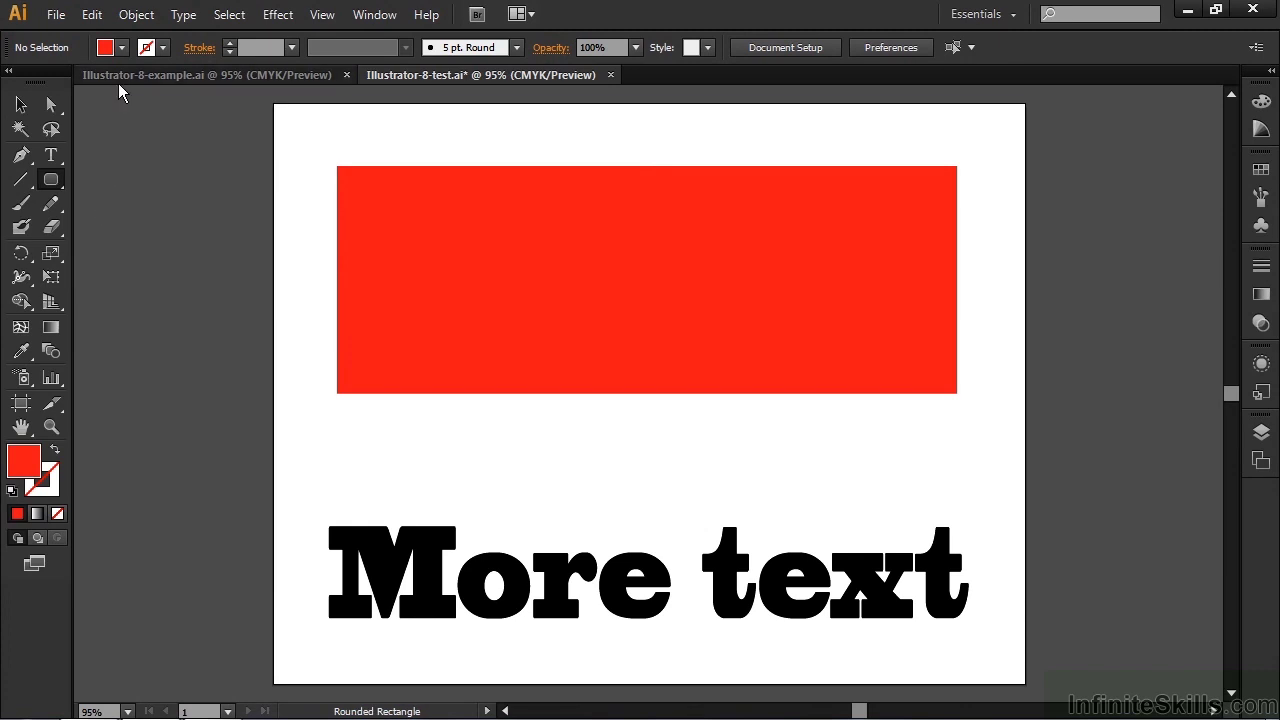
{"action": "left_click", "coordinate": [122, 48]}
{"action": "left_click", "coordinate": [83, 81]}
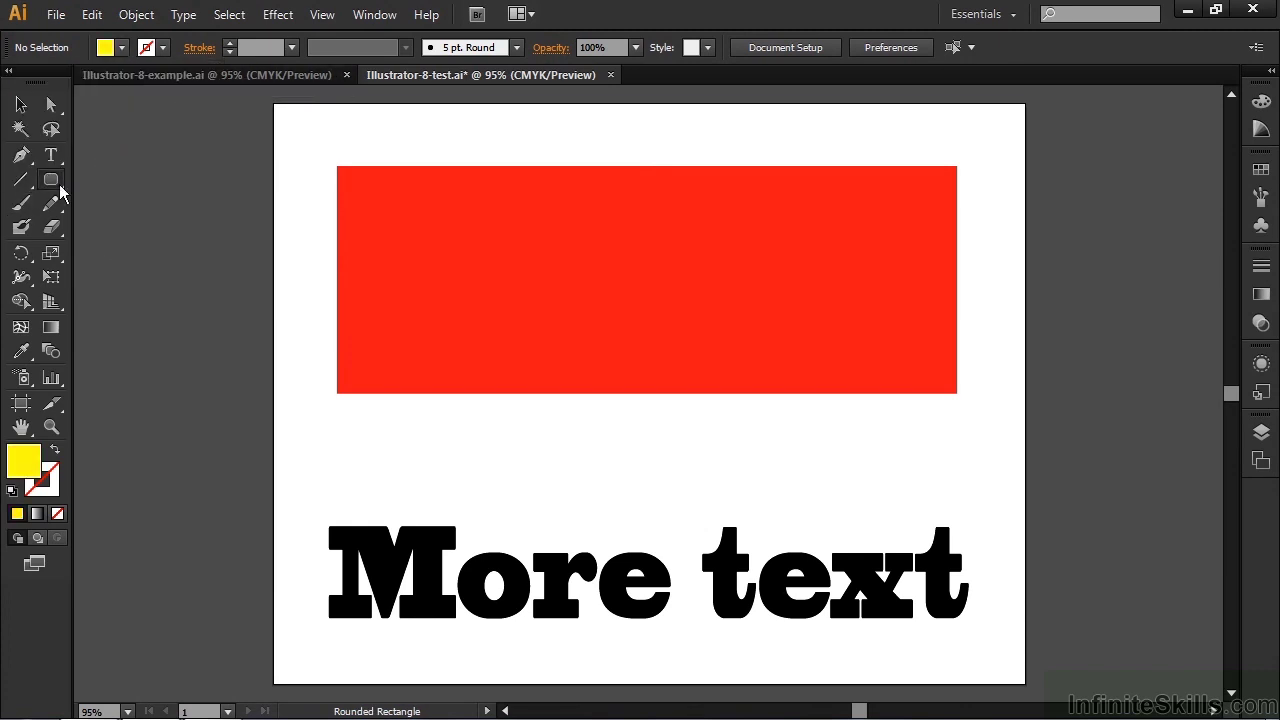
{"action": "left_click_drag", "start_coordinate": [360, 190], "coordinate": [922, 367]}
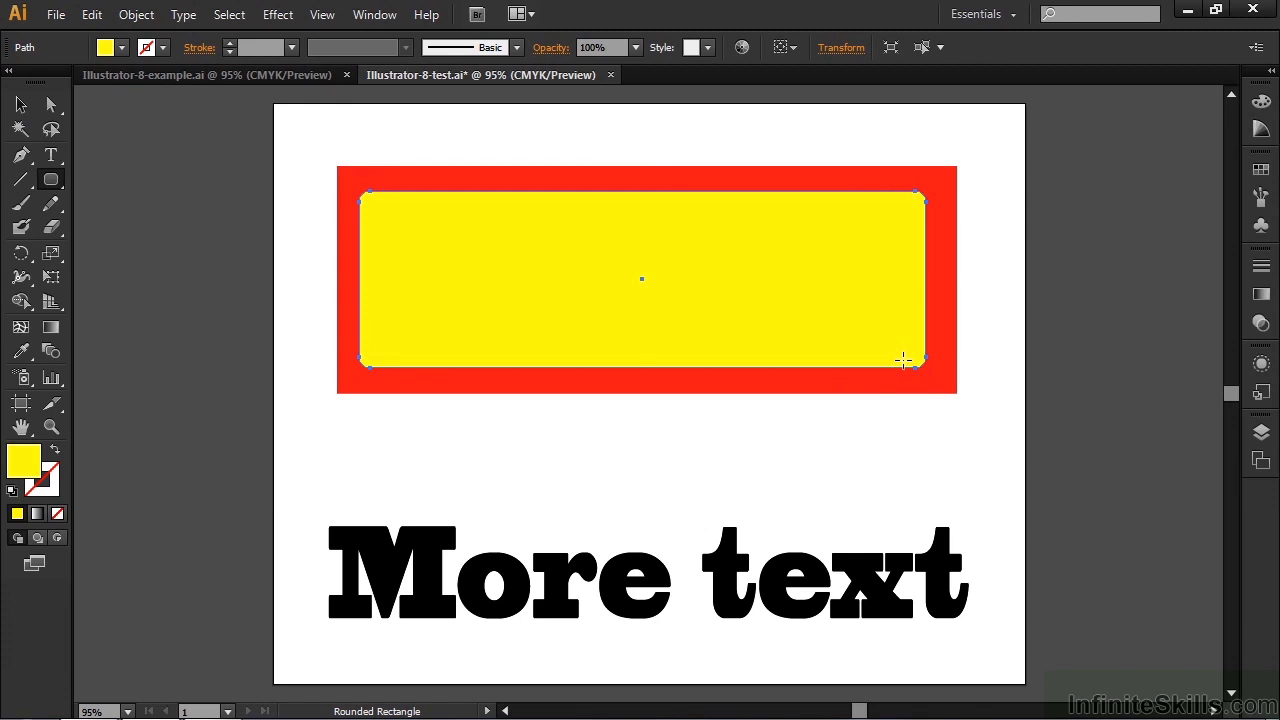
Step: Save Illustrator-8-test.ai, accepting the older file format
{"action": "key", "text": "ctrl"}
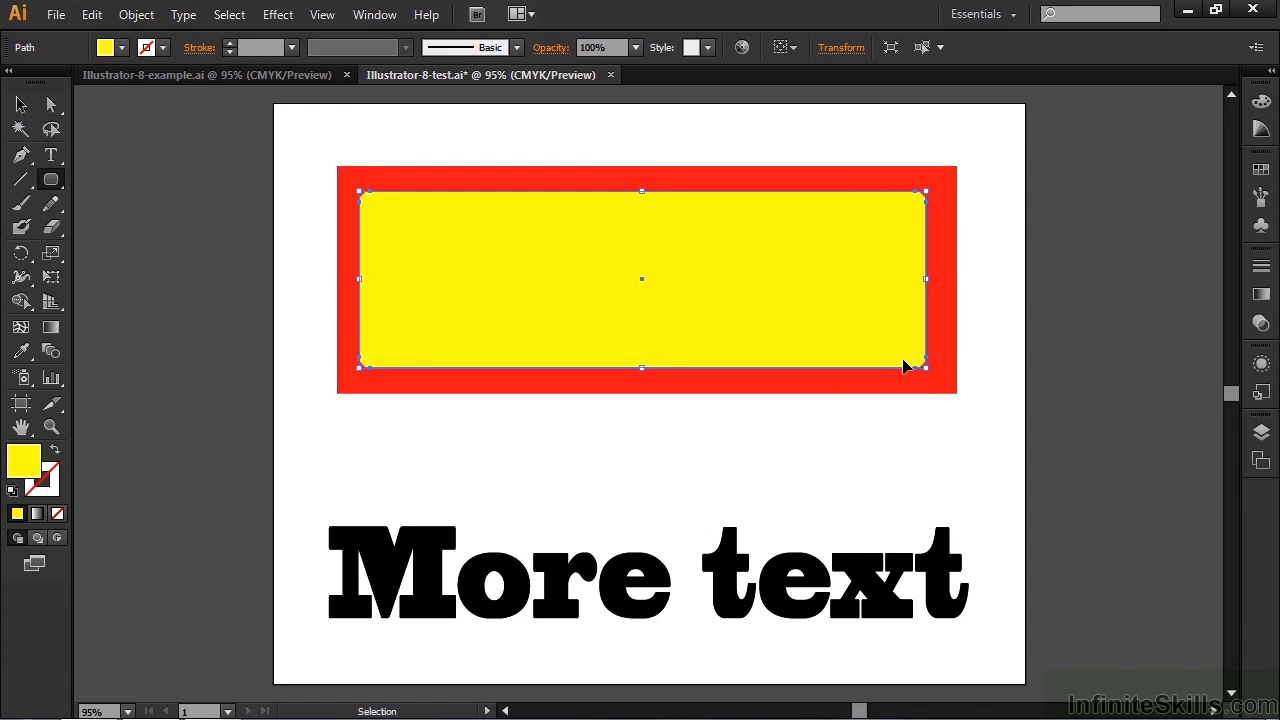
{"action": "key", "text": "ctrl+s"}
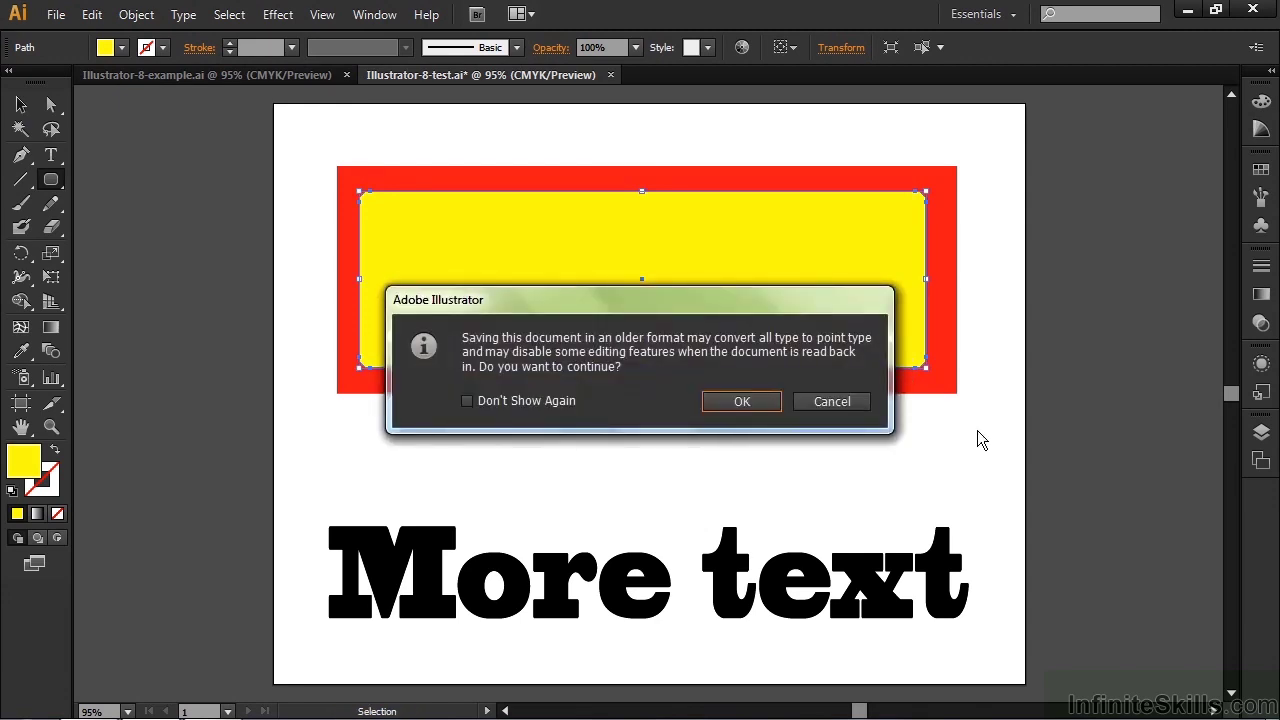
{"action": "left_click", "coordinate": [739, 404]}
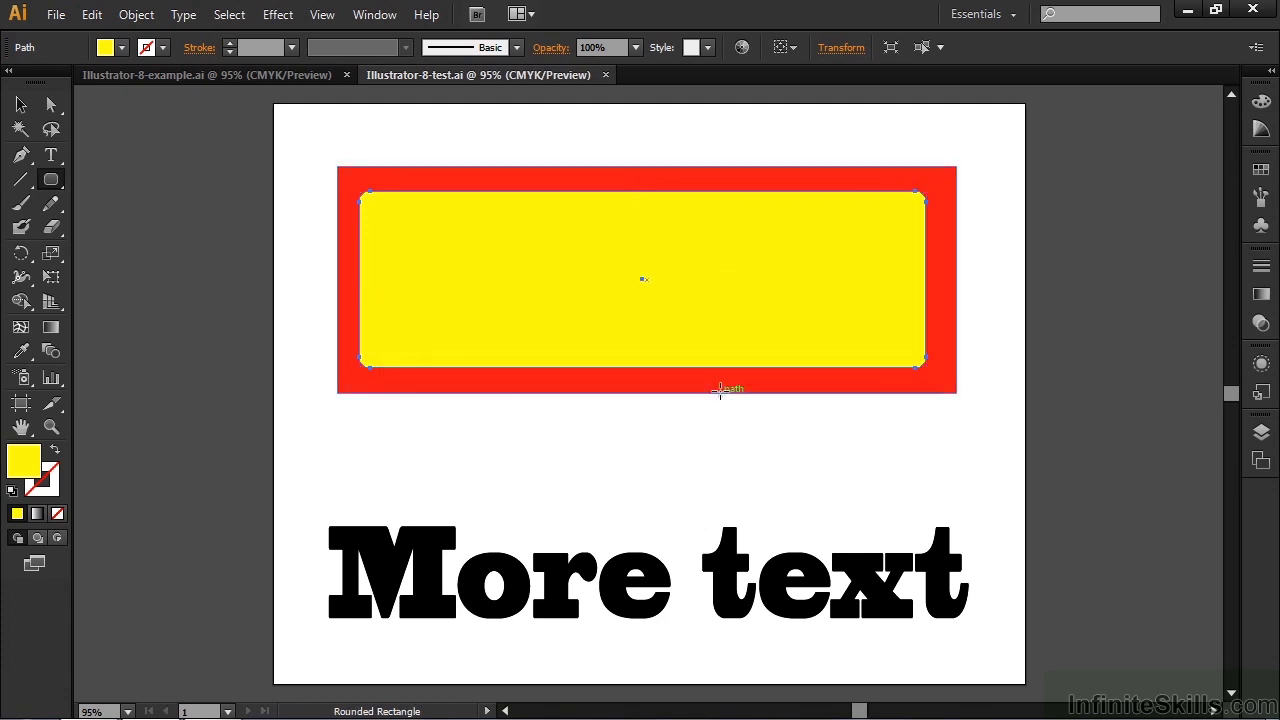
Step: Switch to CINEMA 4D Lite and revert to the saved Illustrator-8-test.ai, importing at scale 1 centimeters with Connect Splines enabled
{"action": "key", "text": "alt+Tab"}
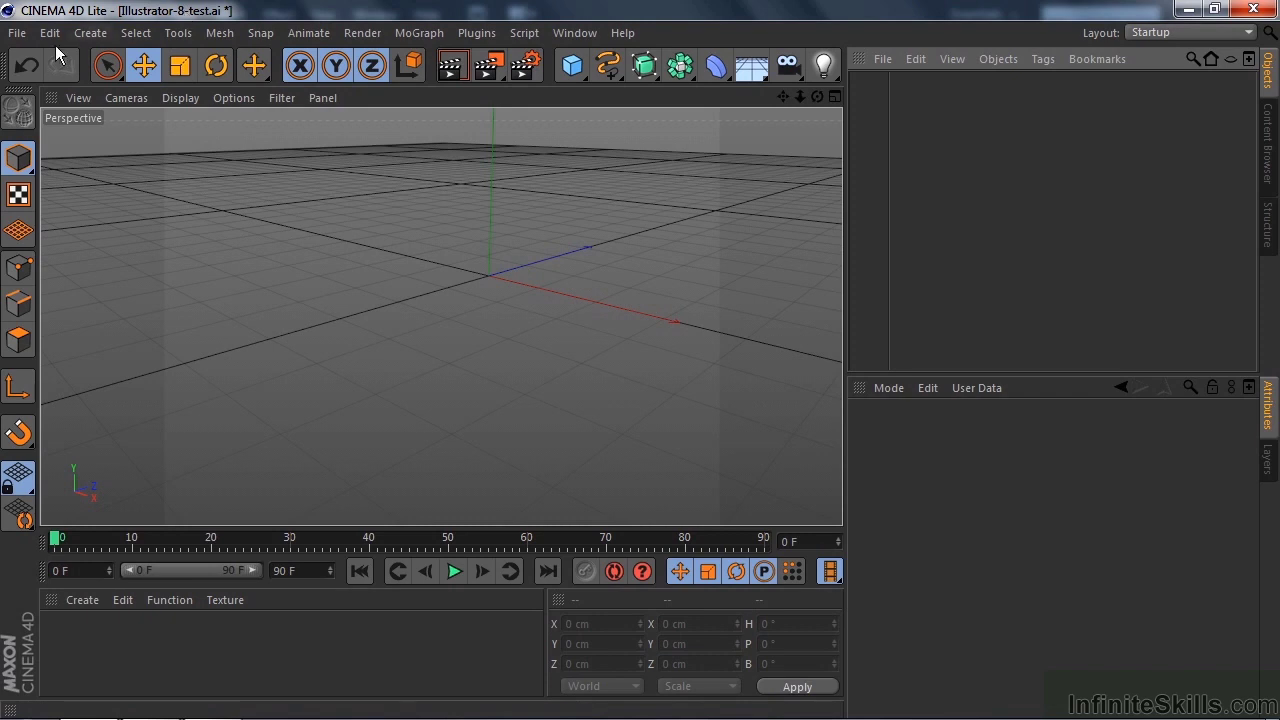
{"action": "left_click", "coordinate": [17, 32]}
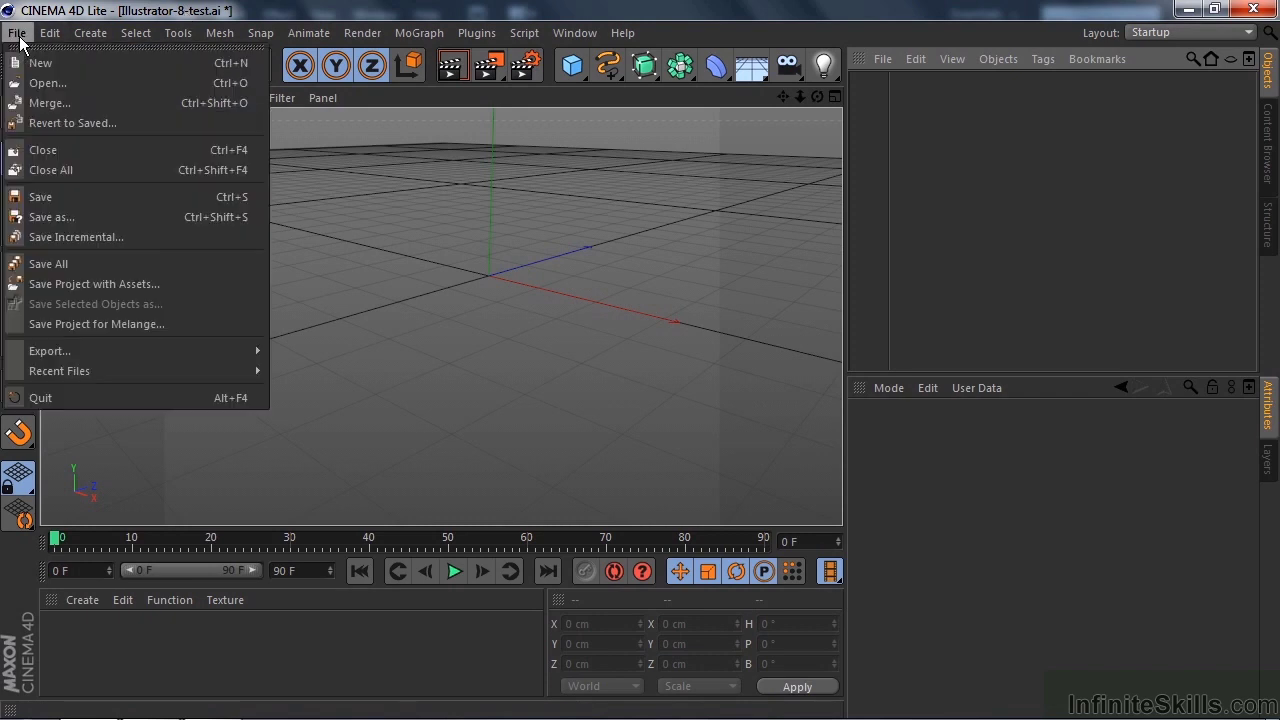
{"action": "left_click", "coordinate": [50, 122]}
{"action": "left_click", "coordinate": [560, 447]}
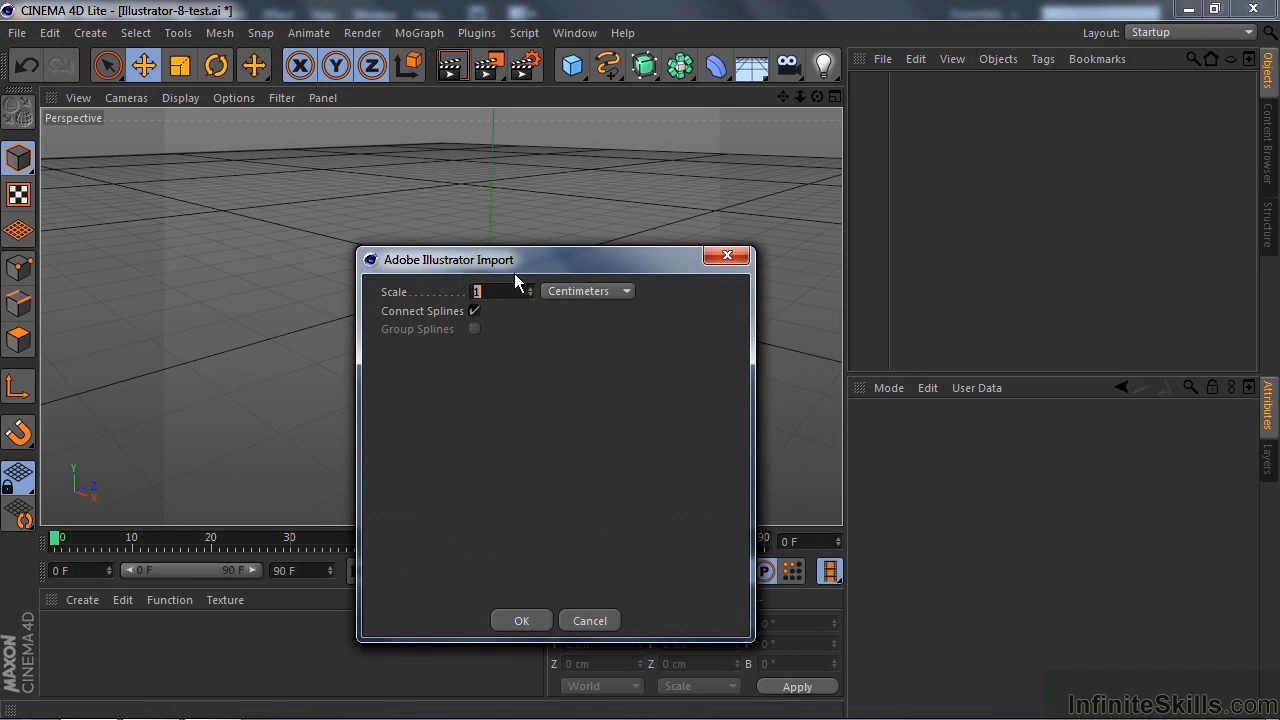
{"action": "left_click", "coordinate": [523, 618]}
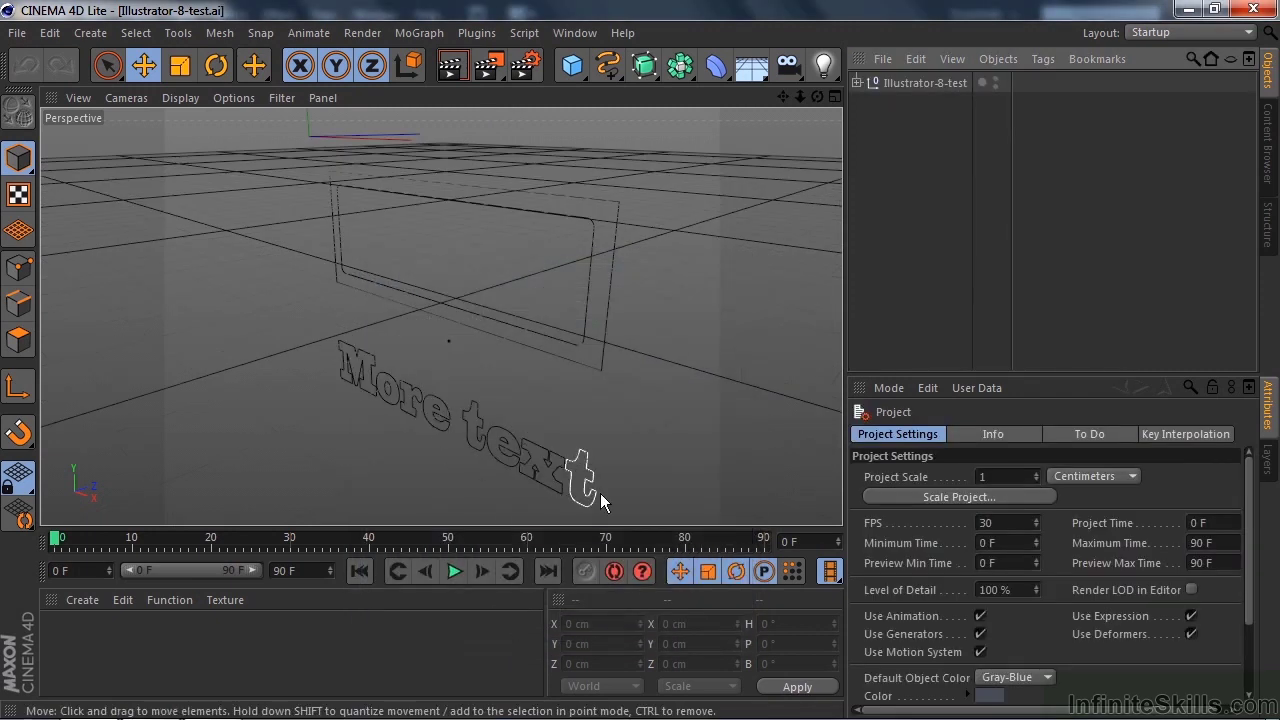
Step: Expand the Illustrator-8-test group and toggle Path 12 off and back on to check which shapes it contains
{"action": "left_click", "coordinate": [855, 83]}
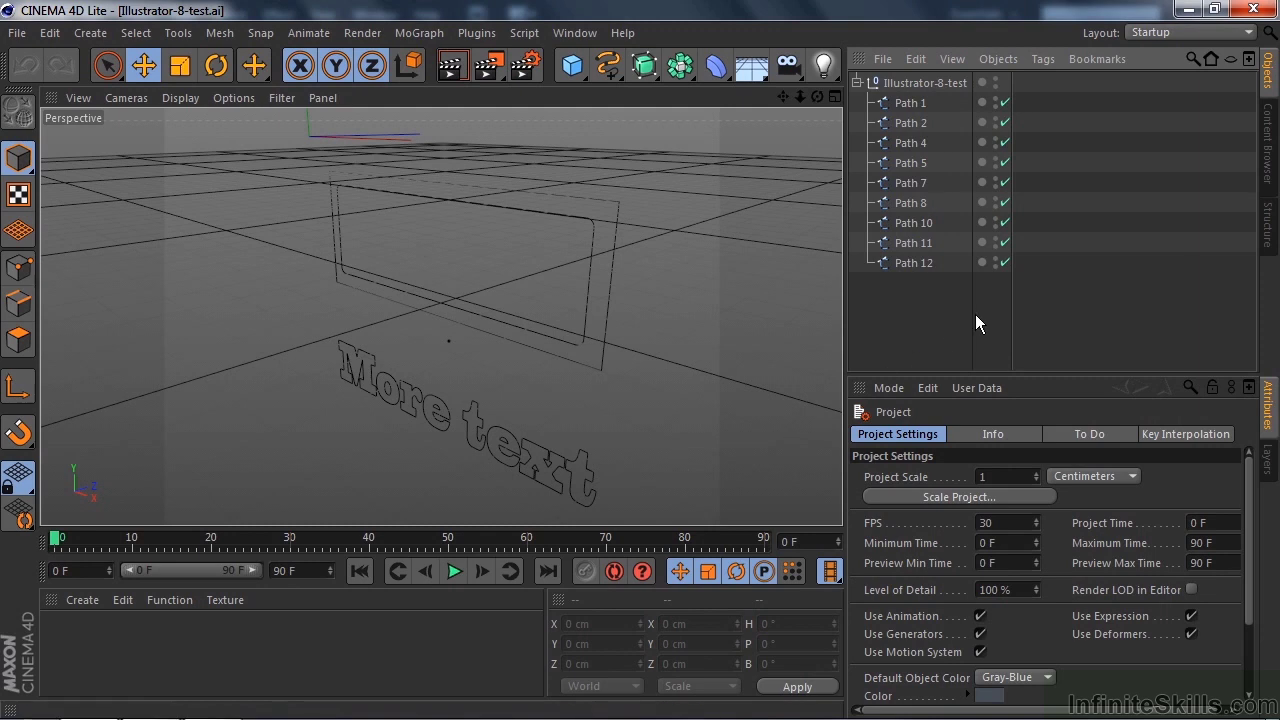
{"action": "left_click", "coordinate": [1005, 263]}
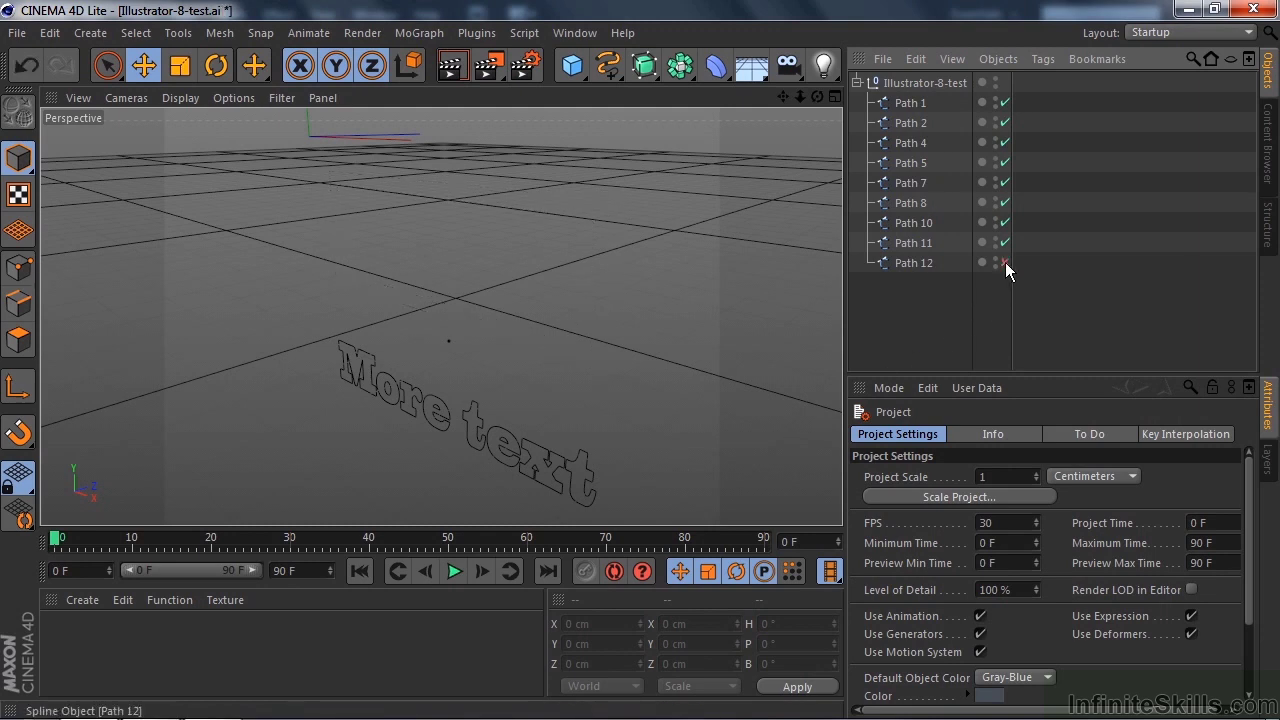
{"action": "left_click", "coordinate": [1005, 263]}
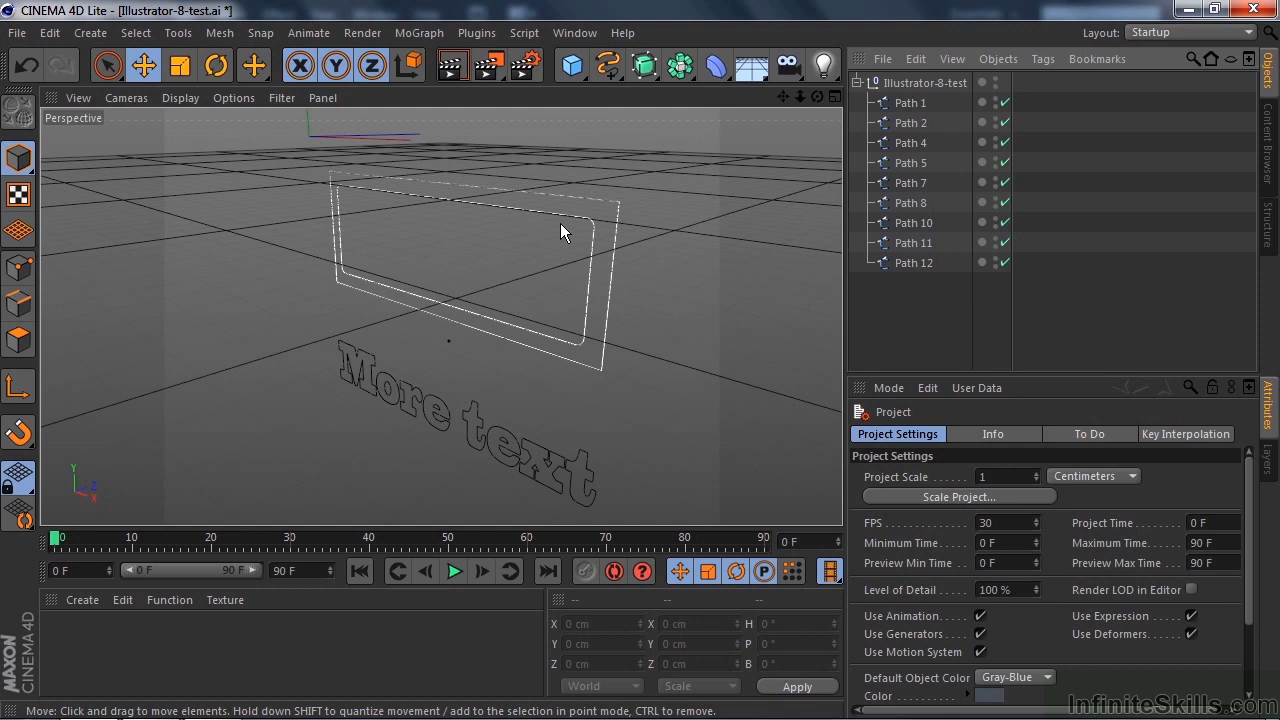
Step: Add an Extrude NURBS object above the Illustrator-8-test group
{"action": "left_click_drag", "start_coordinate": [644, 65], "coordinate": [836, 95]}
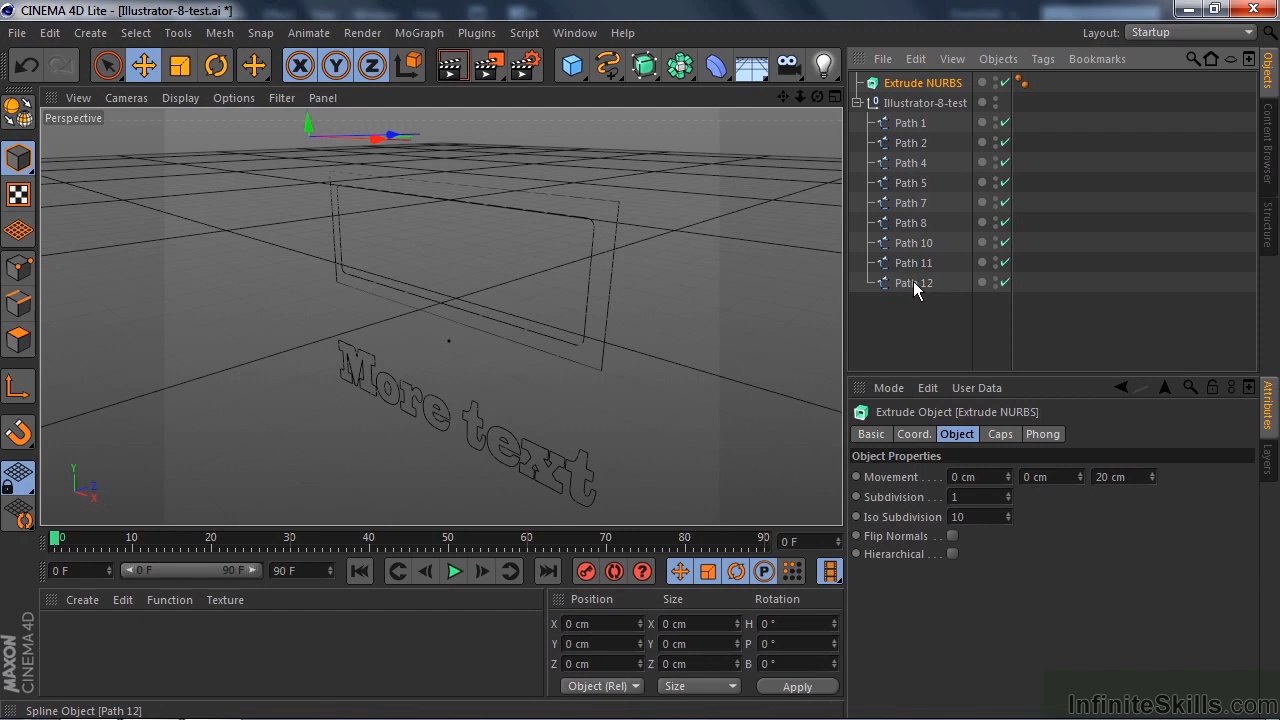
{"action": "left_click_drag", "start_coordinate": [920, 85], "coordinate": [920, 80]}
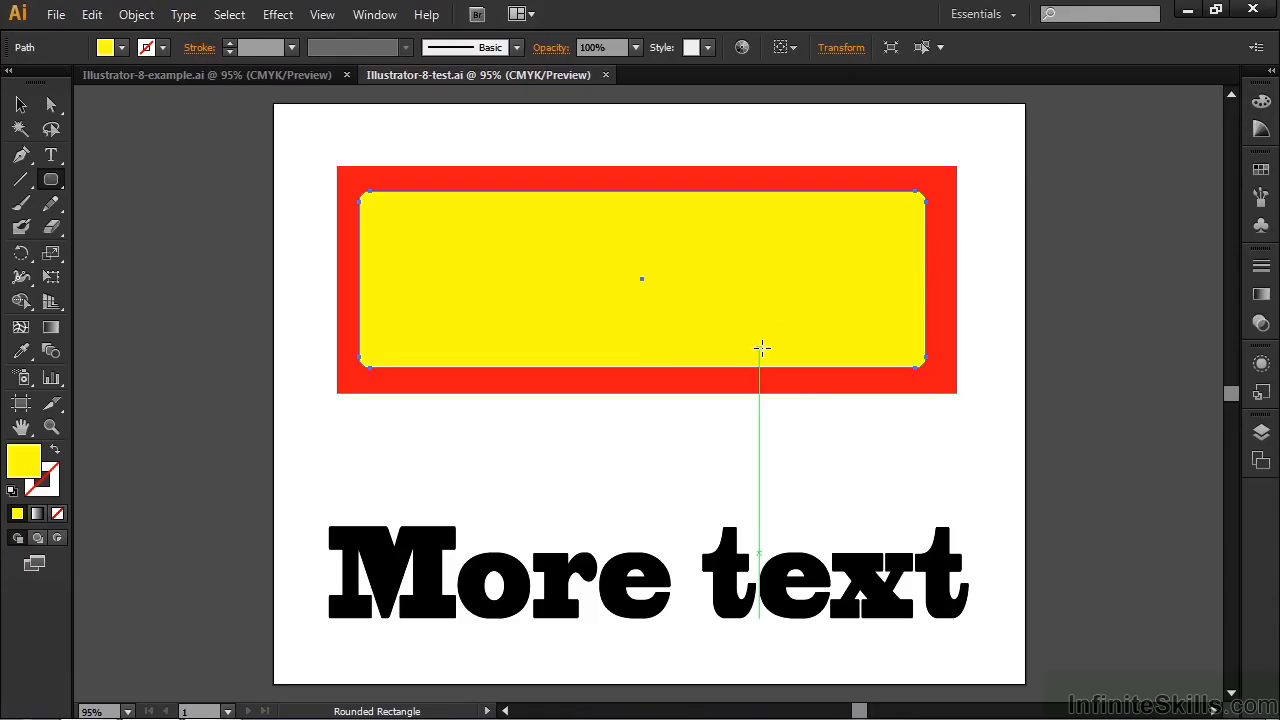
Step: In Illustrator, deselect everything and draw a wide blue ellipse inside the yellow rounded rectangle
{"action": "left_click", "coordinate": [21, 104]}
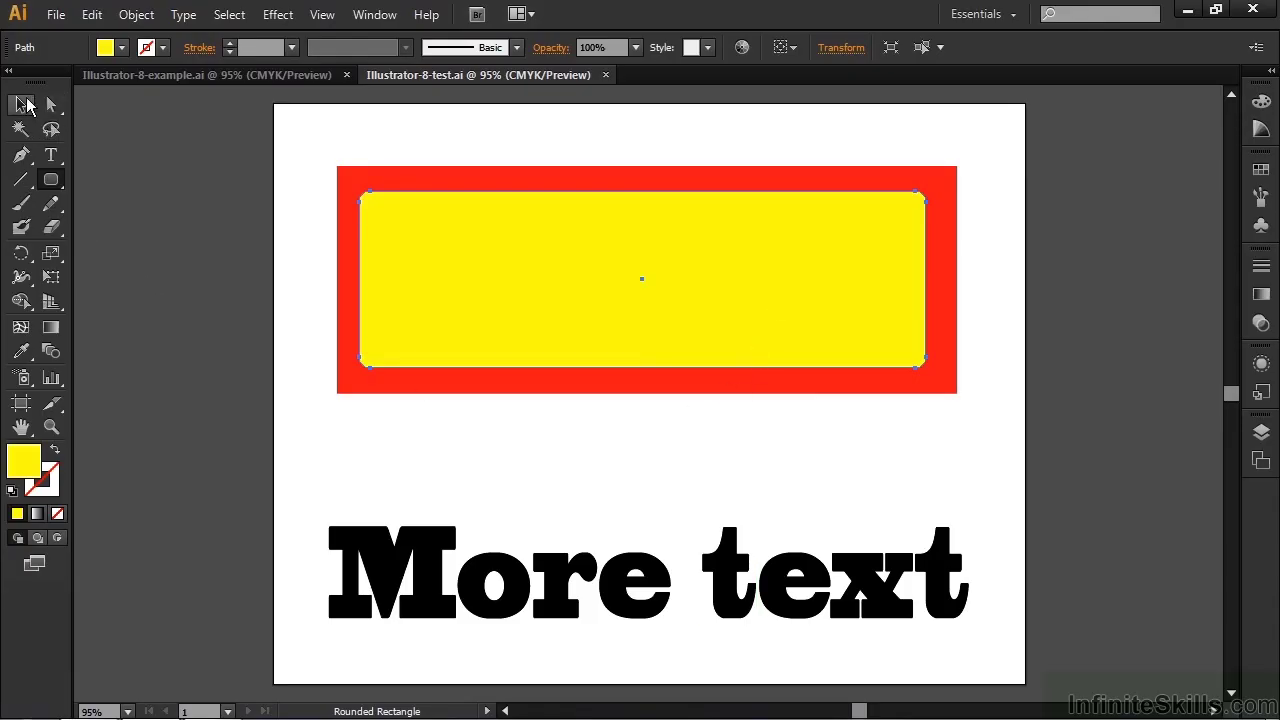
{"action": "left_click", "coordinate": [134, 188]}
{"action": "left_click", "coordinate": [121, 47]}
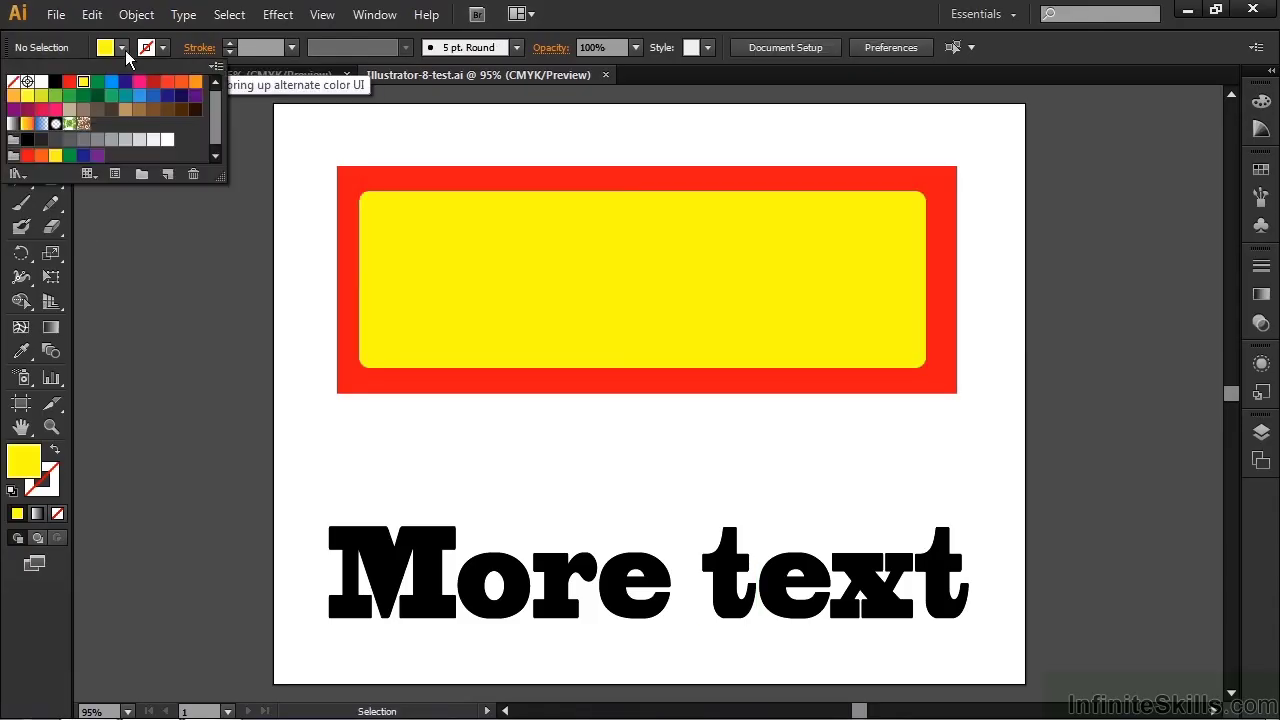
{"action": "left_click", "coordinate": [113, 86]}
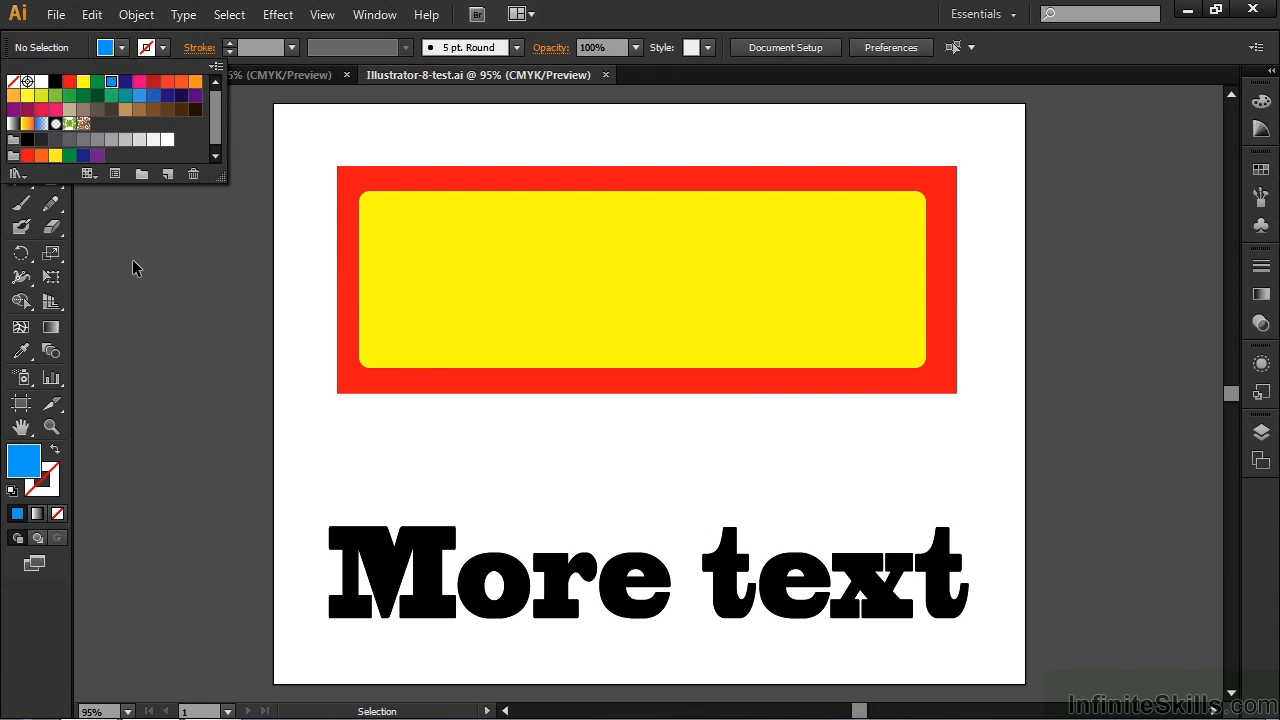
{"action": "left_click", "coordinate": [132, 255]}
{"action": "left_click", "coordinate": [52, 180]}
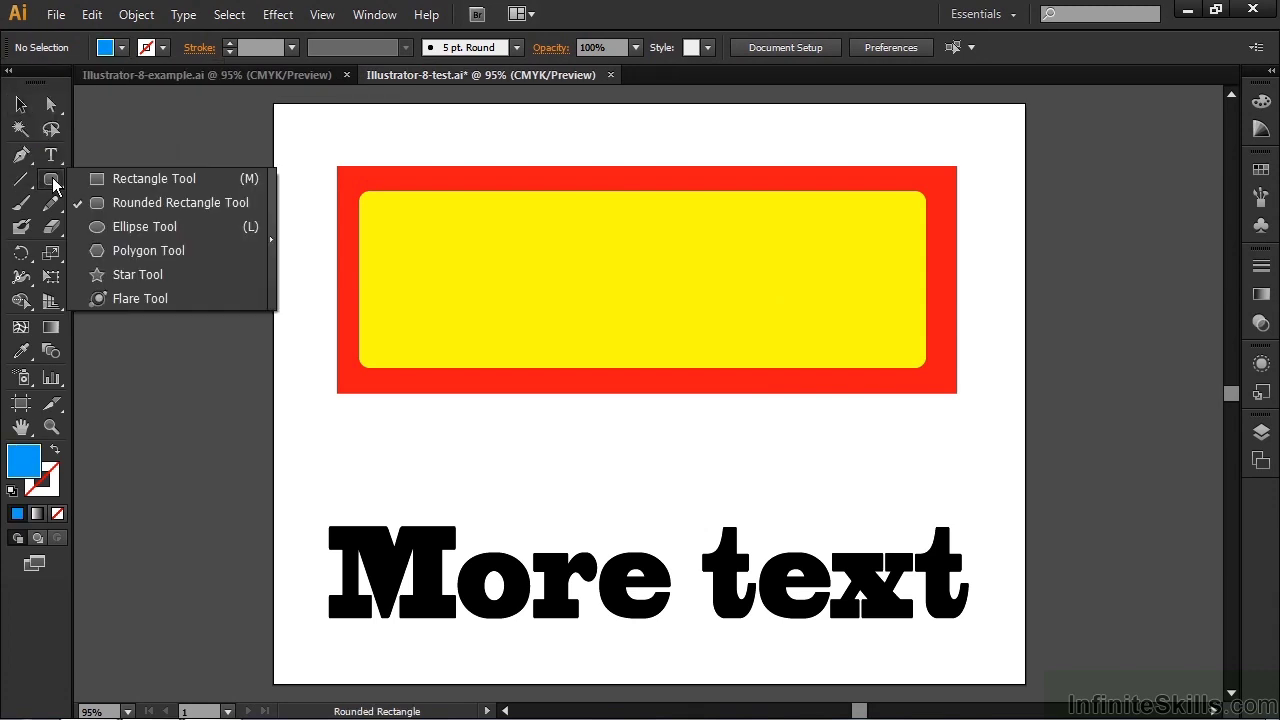
{"action": "left_click", "coordinate": [99, 224]}
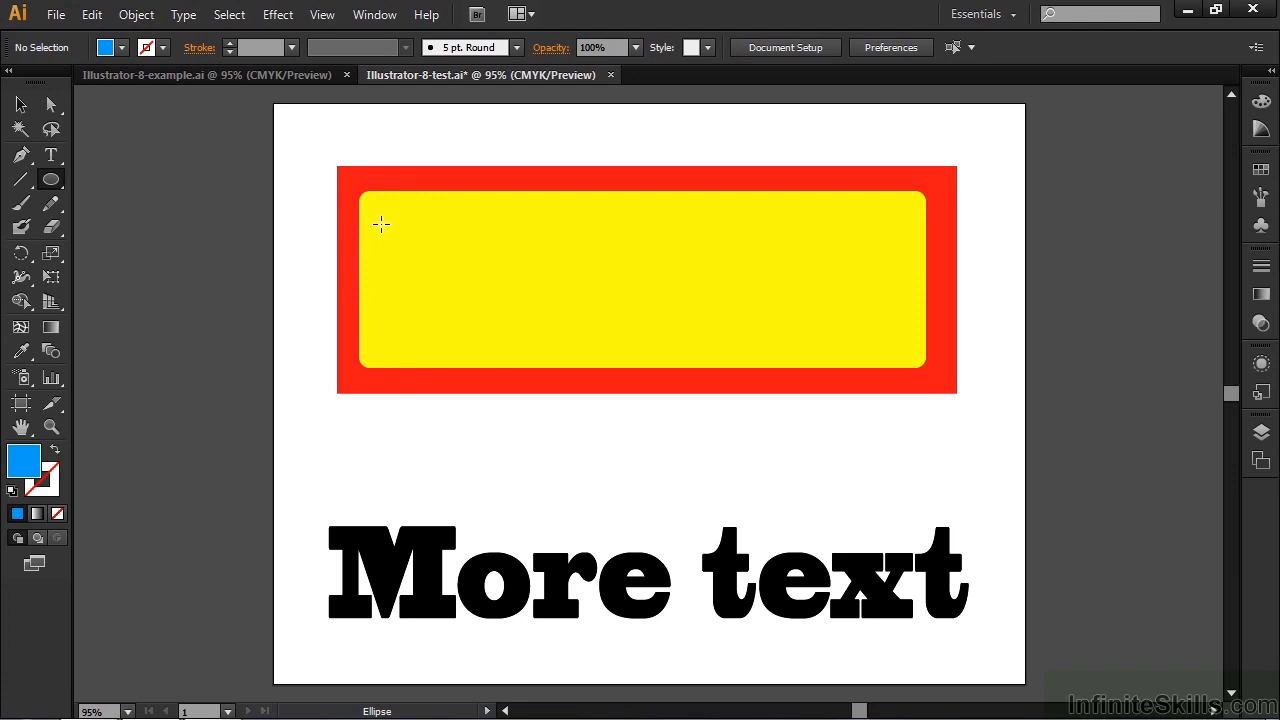
{"action": "left_click_drag", "start_coordinate": [391, 221], "coordinate": [901, 348]}
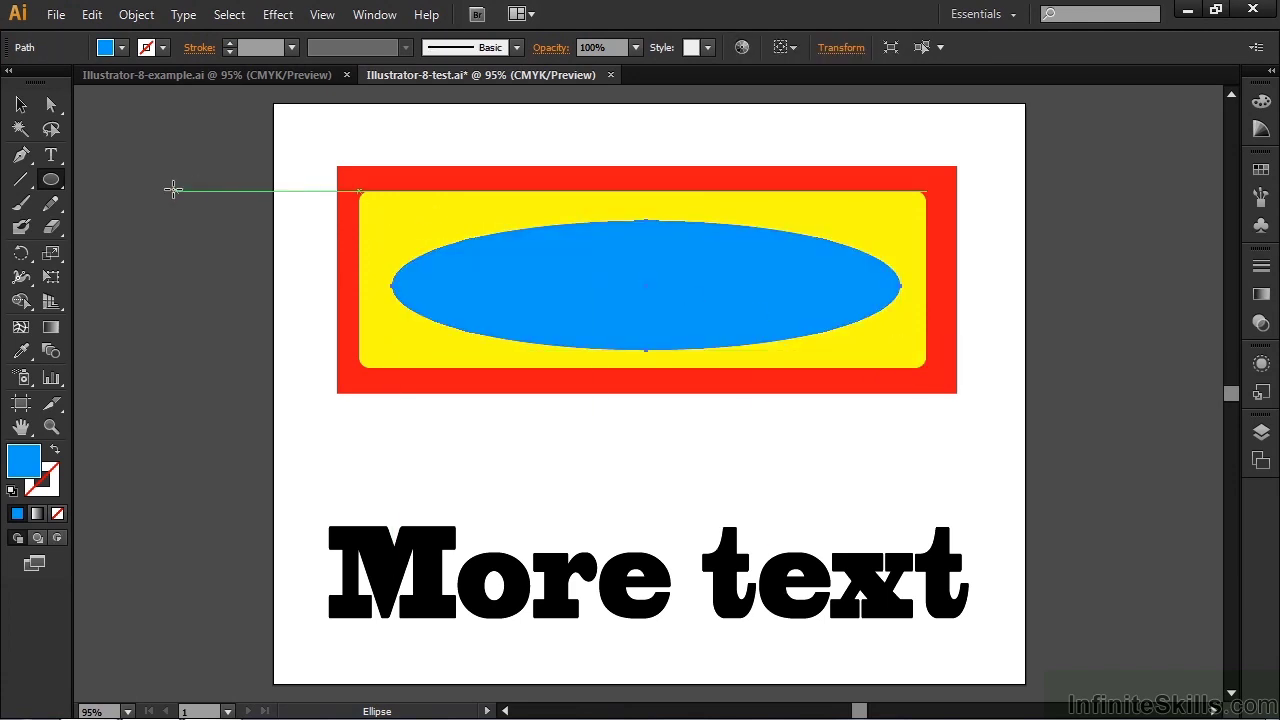
Step: Deselect the blue ellipse and set the fill colour for new shapes to orange
{"action": "left_click", "coordinate": [21, 104]}
{"action": "left_click", "coordinate": [157, 160]}
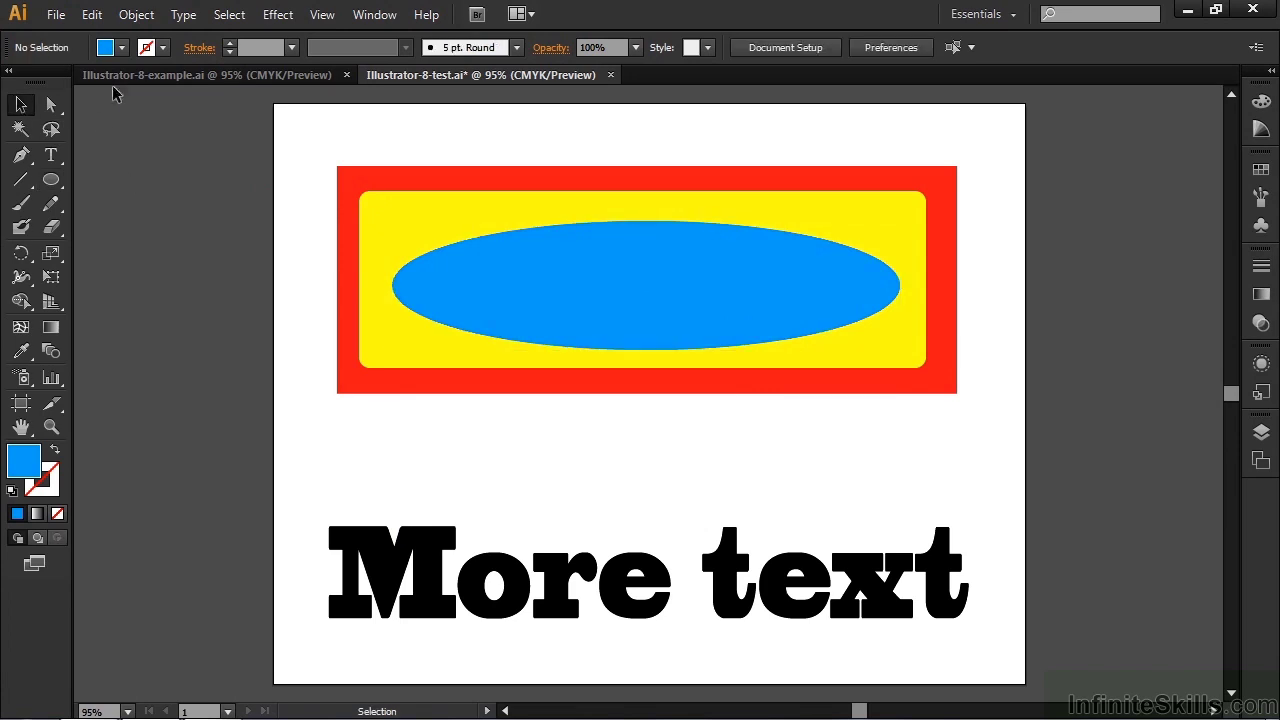
{"action": "left_click", "coordinate": [121, 48]}
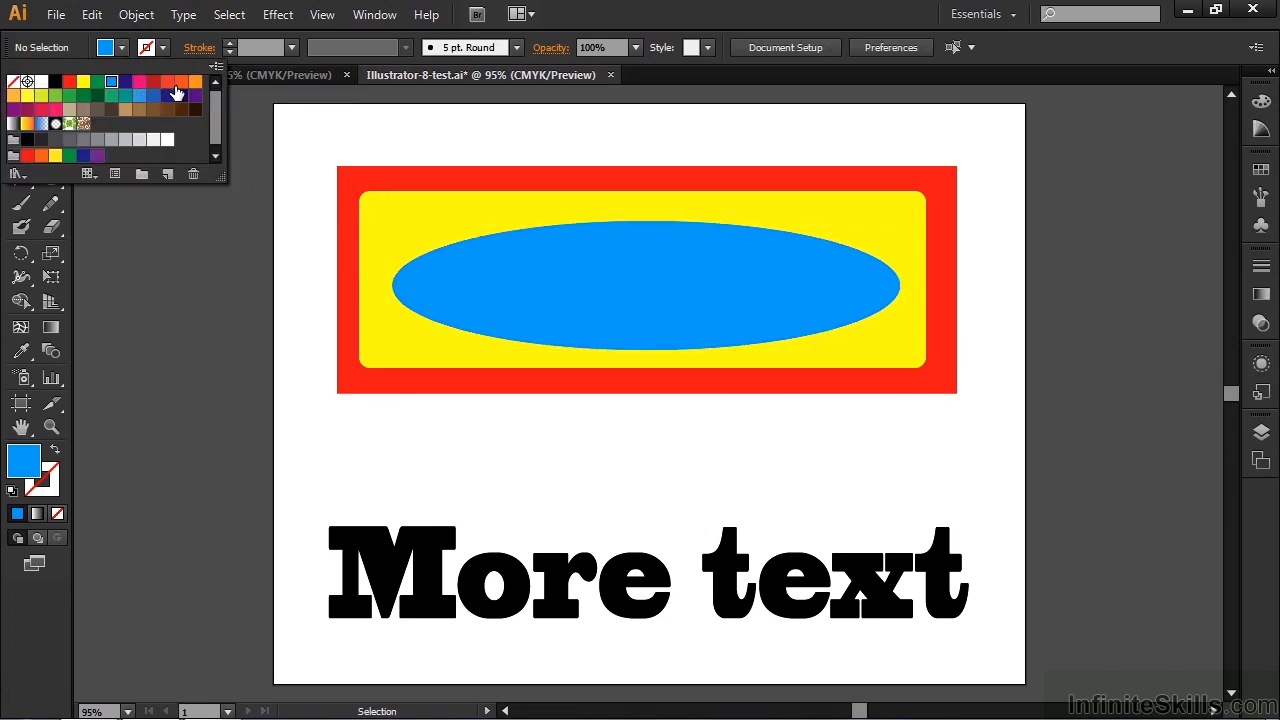
{"action": "left_click", "coordinate": [195, 91]}
{"action": "left_click", "coordinate": [126, 230]}
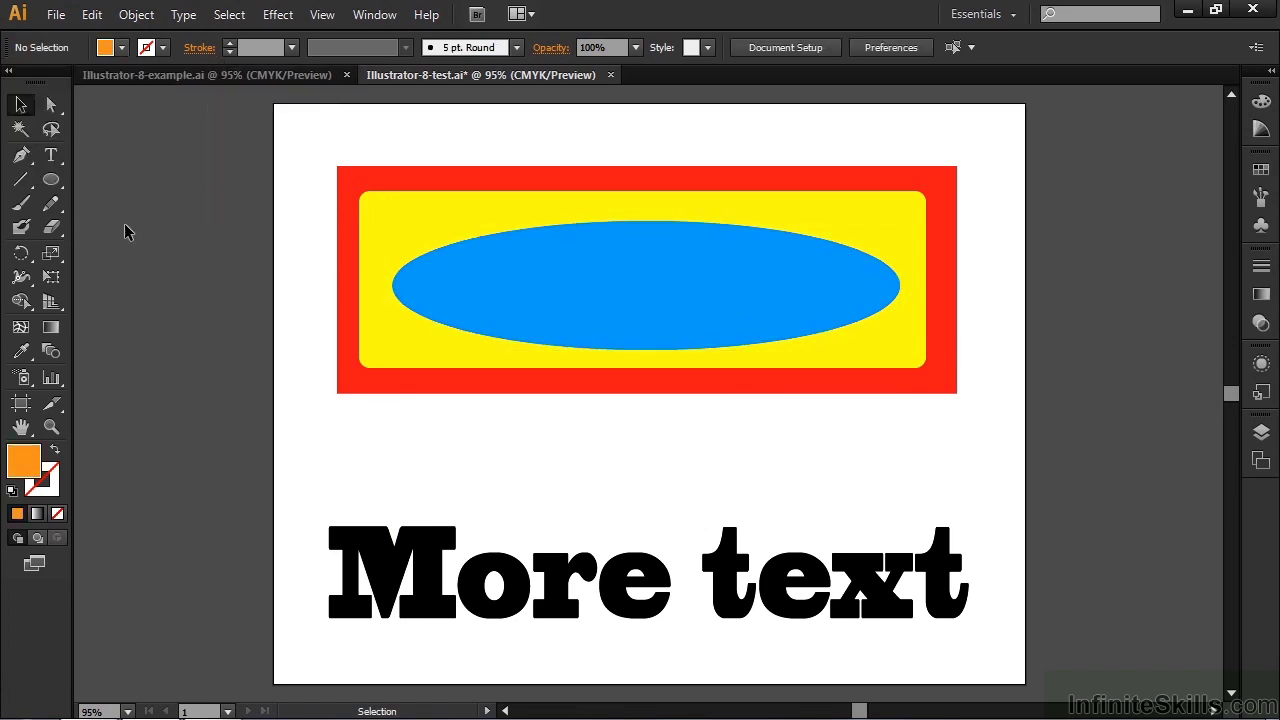
Step: Draw an orange five-pointed star centred in the blue ellipse and save the Illustrator file
{"action": "left_click", "coordinate": [51, 180]}
{"action": "left_click_drag", "start_coordinate": [51, 180], "coordinate": [134, 275]}
{"action": "left_click_drag", "start_coordinate": [645, 283], "coordinate": [698, 336]}
{"action": "key", "text": "v"}
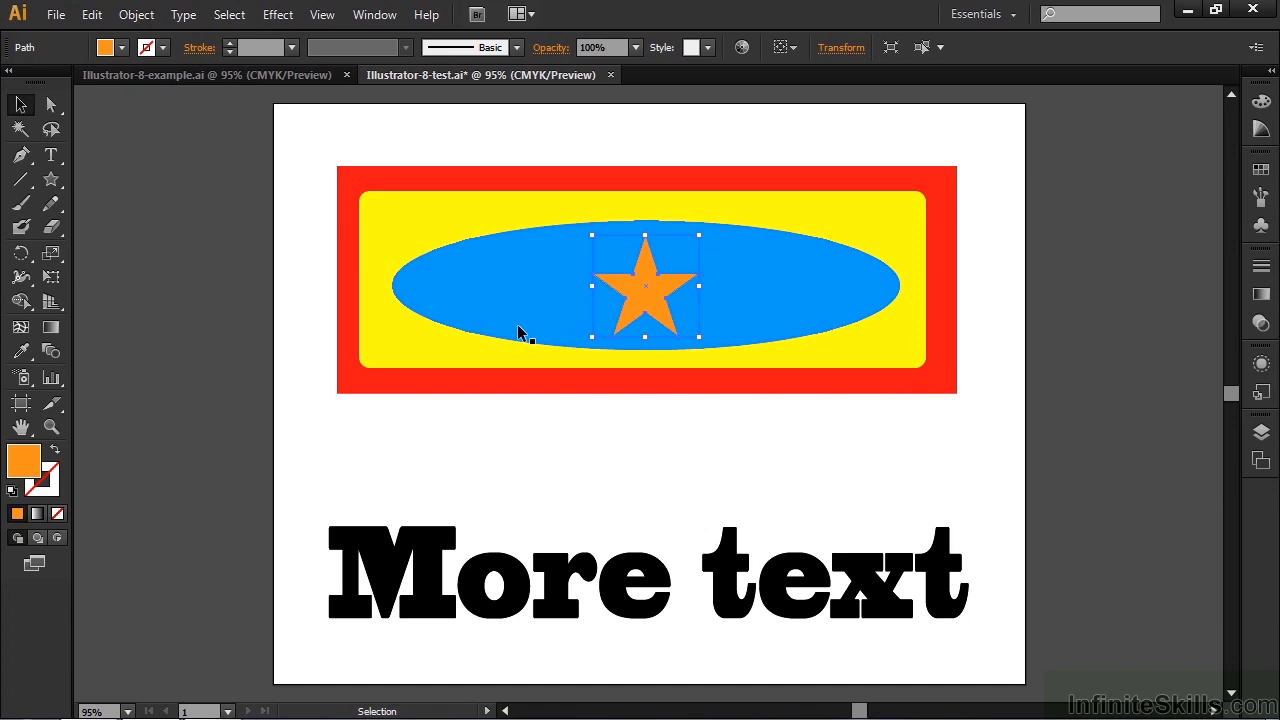
{"action": "key", "text": "ctrl+s"}
{"action": "left_click", "coordinate": [741, 402]}
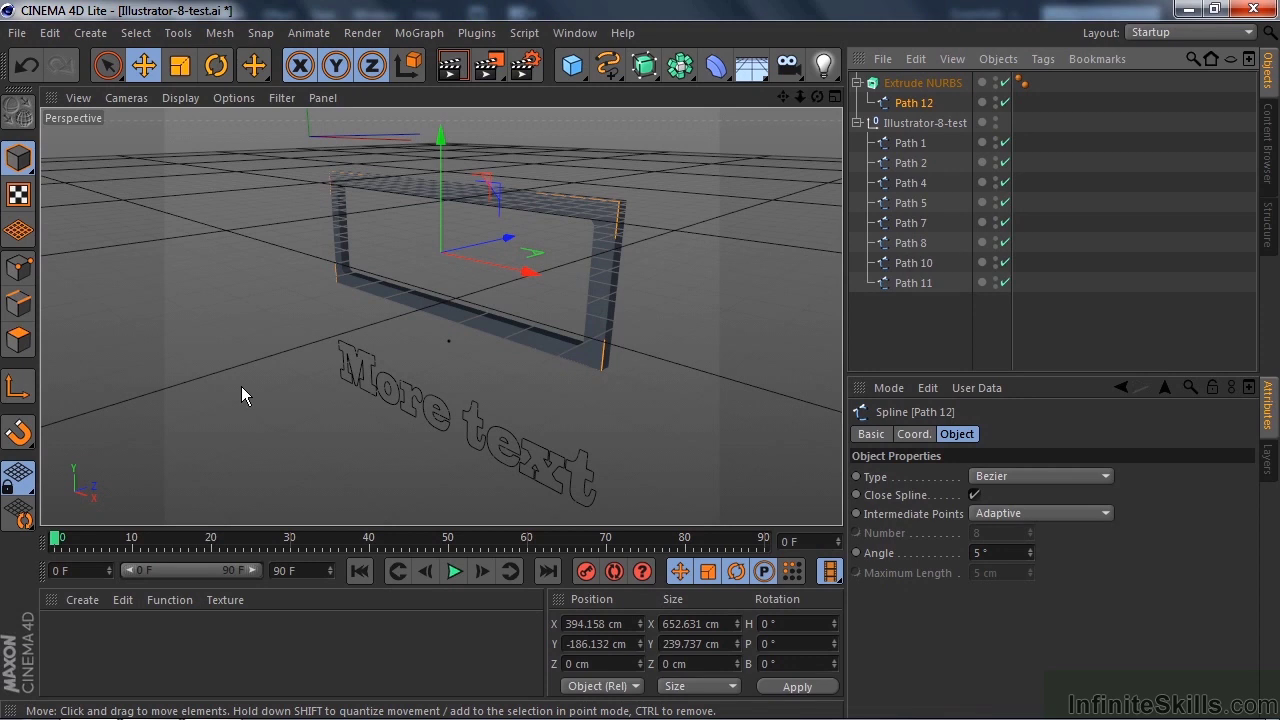
Step: In CINEMA 4D Lite, revert the project to the saved Illustrator-8-test.ai, discarding the current changes and accepting the import settings
{"action": "left_click", "coordinate": [17, 35]}
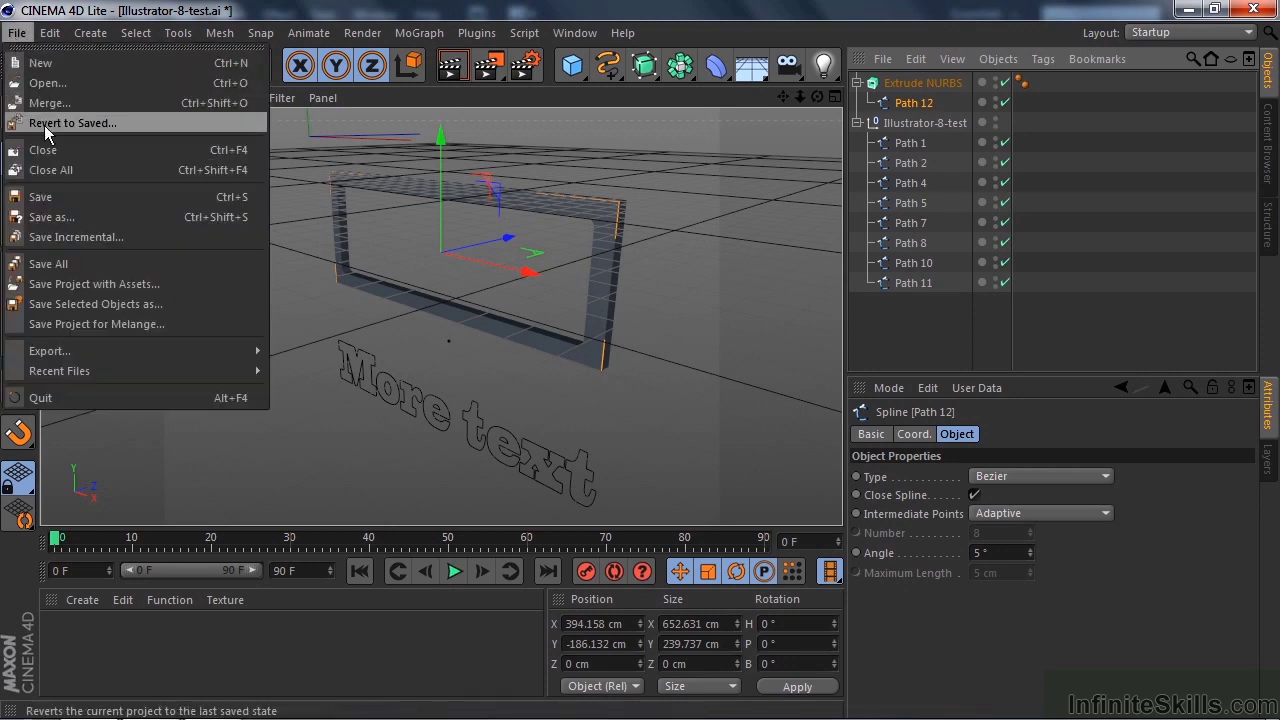
{"action": "left_click", "coordinate": [44, 124]}
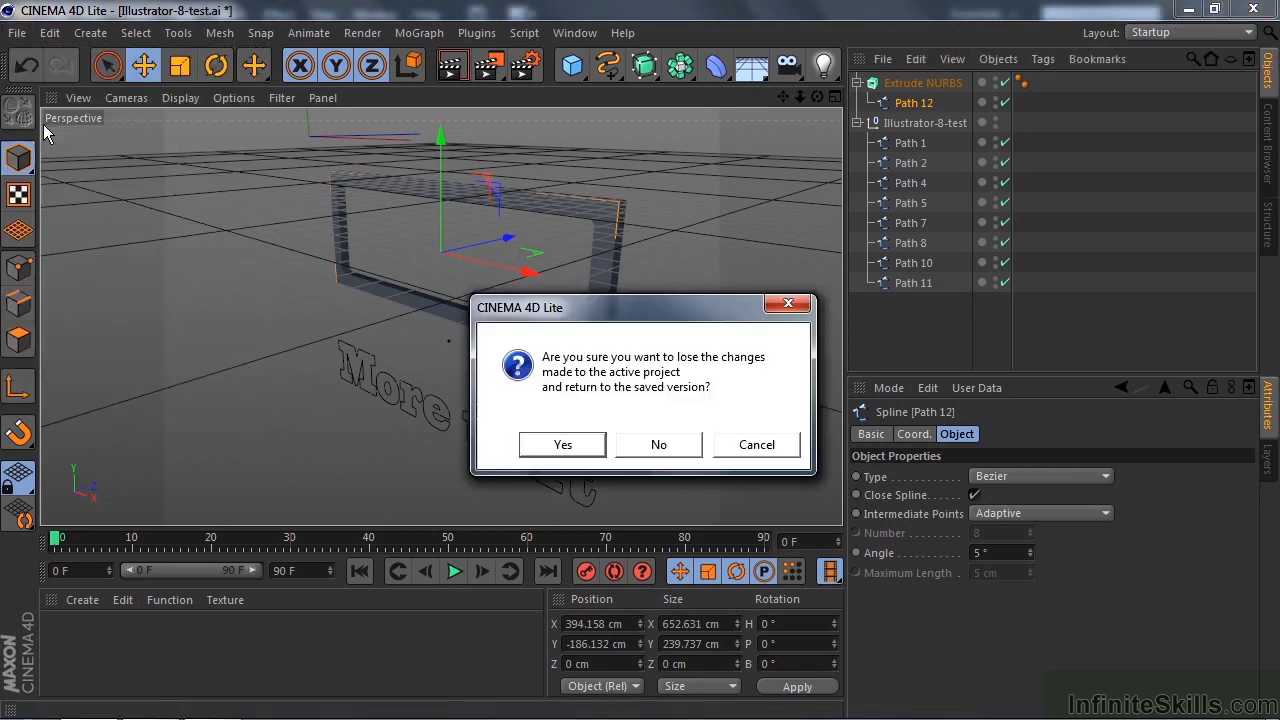
{"action": "left_click", "coordinate": [581, 444]}
{"action": "left_click", "coordinate": [540, 621]}
Step: Expand the Illustrator-8-test group and toggle Path 12 off and back on to check which shapes it contains
{"action": "left_click", "coordinate": [860, 134]}
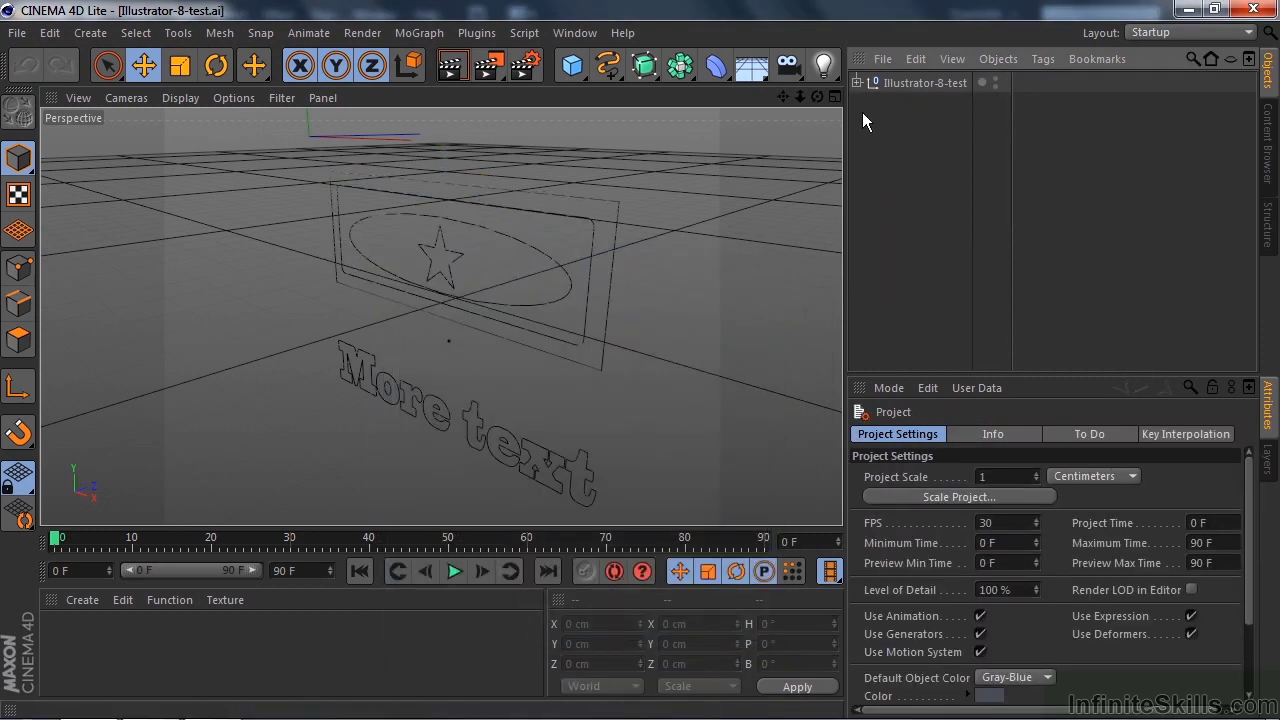
{"action": "left_click", "coordinate": [857, 82]}
{"action": "left_click", "coordinate": [1006, 262]}
{"action": "left_click", "coordinate": [1006, 262]}
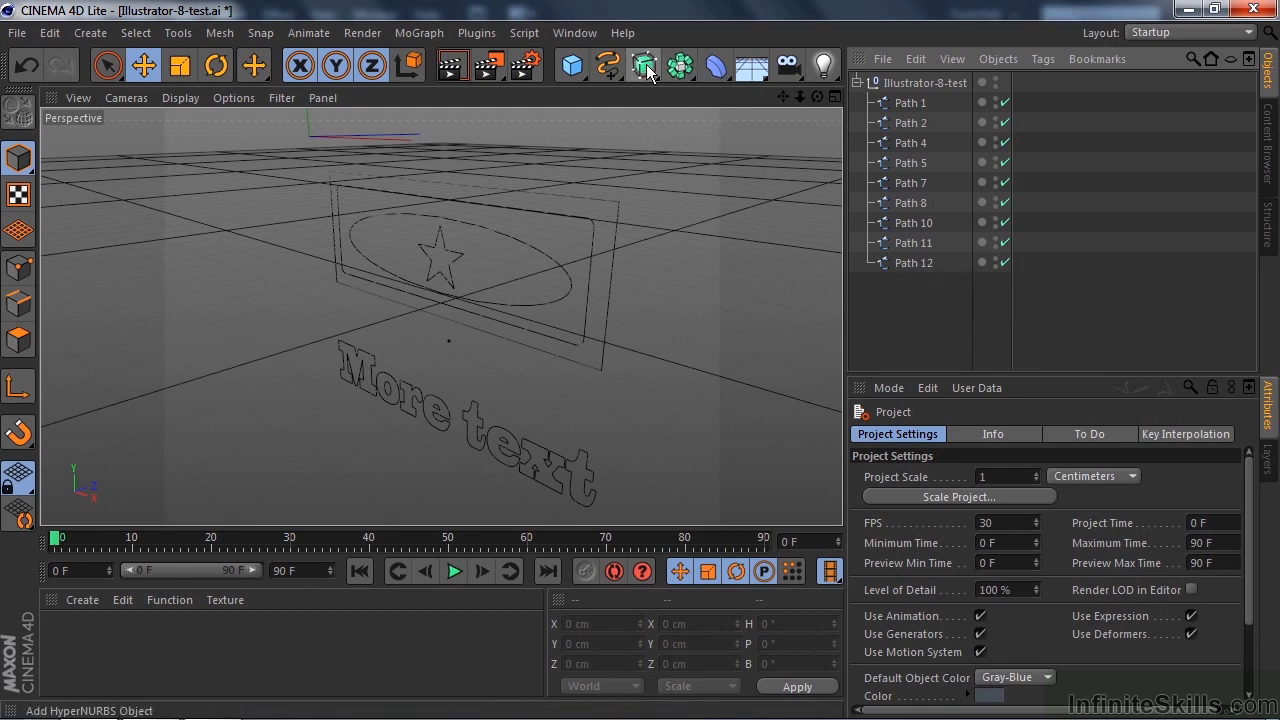
Step: Add an Extrude NURBS object and nest Path 12 under it to extrude the frame, ellipse and star
{"action": "left_click_drag", "start_coordinate": [648, 70], "coordinate": [854, 103]}
{"action": "left_click_drag", "start_coordinate": [913, 283], "coordinate": [910, 86]}
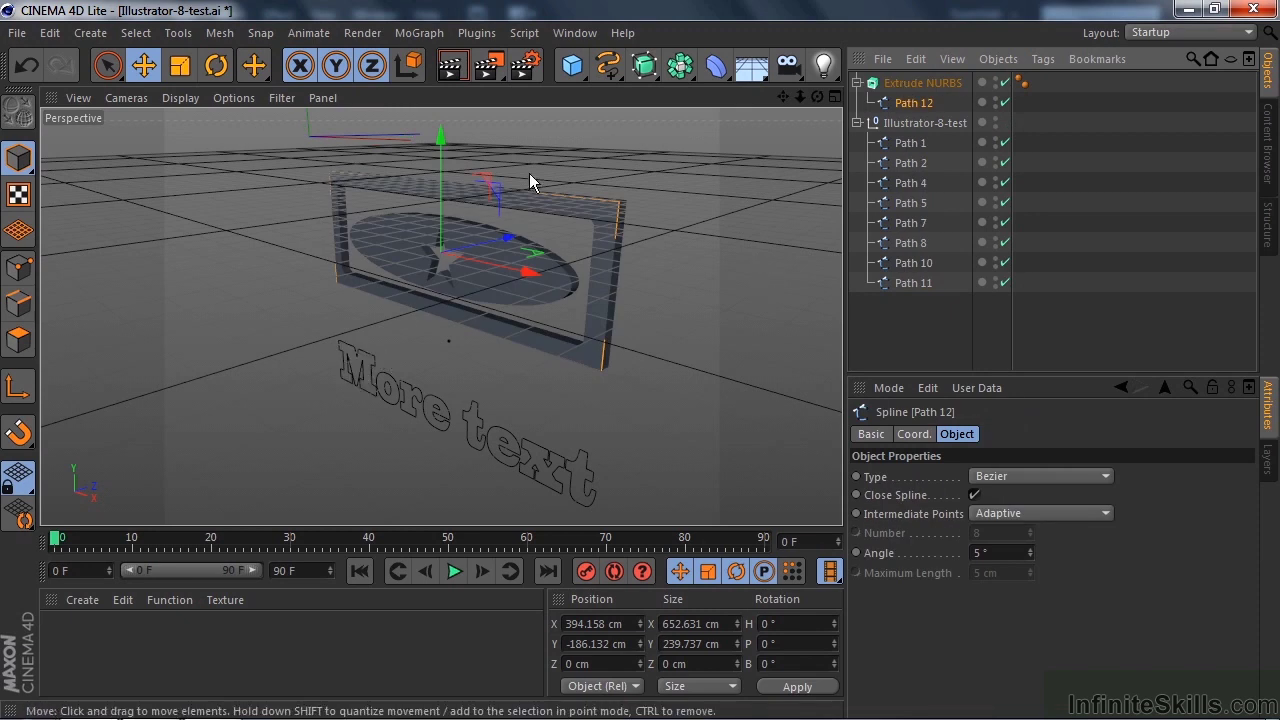
Step: Add a second Extrude NURBS, nest Path 1 through Path 11 under it, and enable Hierarchical to extrude all the letters
{"action": "left_click_drag", "start_coordinate": [638, 80], "coordinate": [852, 92]}
{"action": "left_click", "coordinate": [922, 170]}
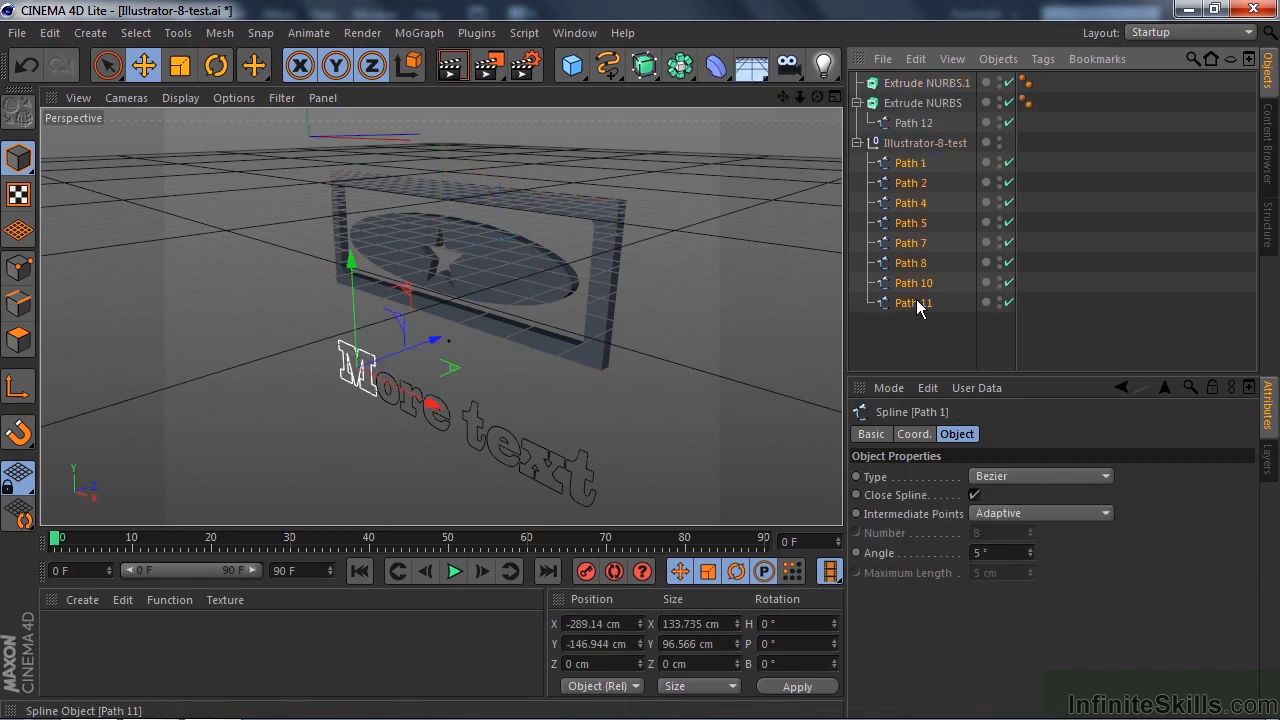
{"action": "left_click", "coordinate": [910, 303], "text": "shift"}
{"action": "left_click_drag", "start_coordinate": [910, 168], "coordinate": [918, 86]}
{"action": "left_click", "coordinate": [918, 86]}
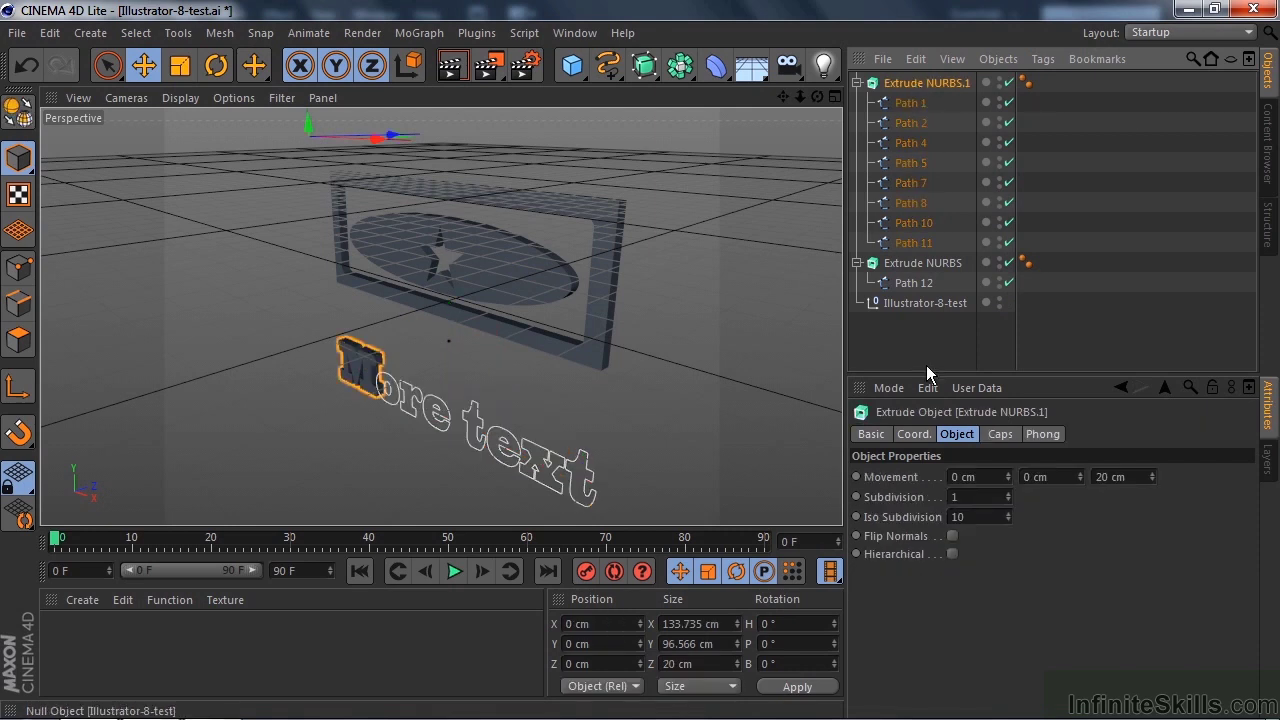
{"action": "left_click", "coordinate": [953, 553]}
{"action": "left_click", "coordinate": [268, 410]}
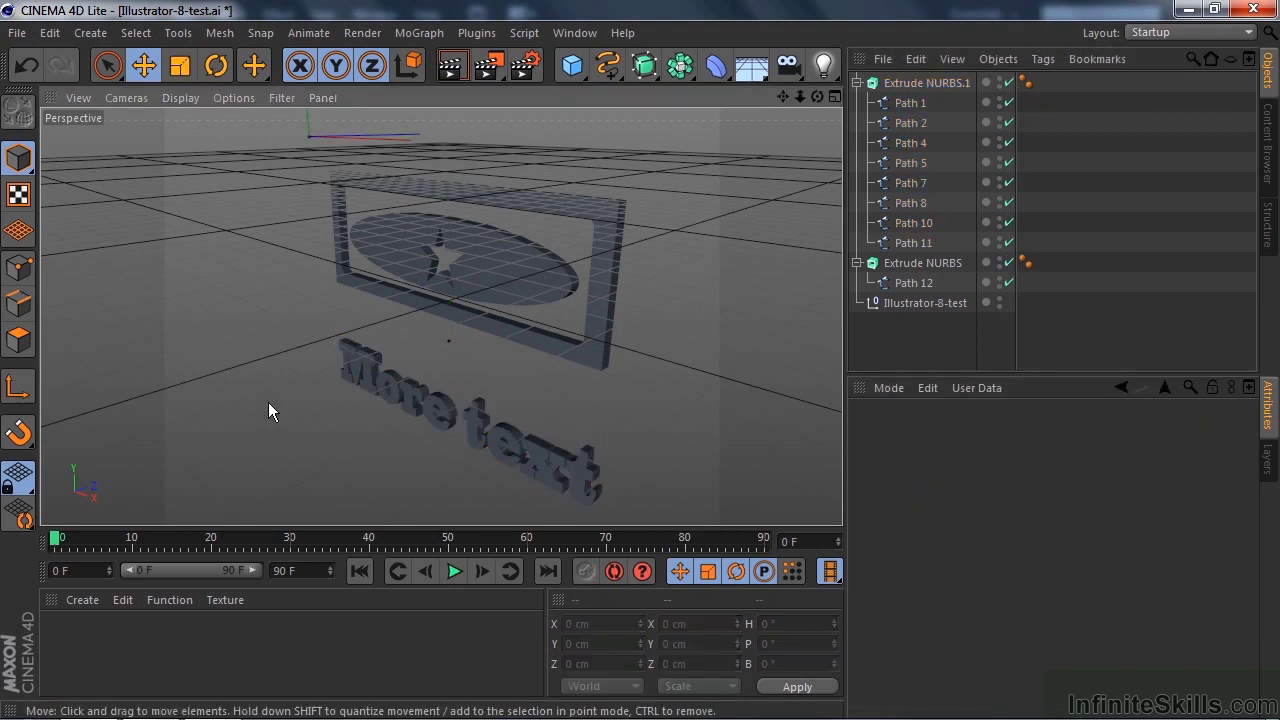
Step: Create a new project and add a default cube to it
{"action": "left_click", "coordinate": [17, 32]}
{"action": "left_click", "coordinate": [40, 64]}
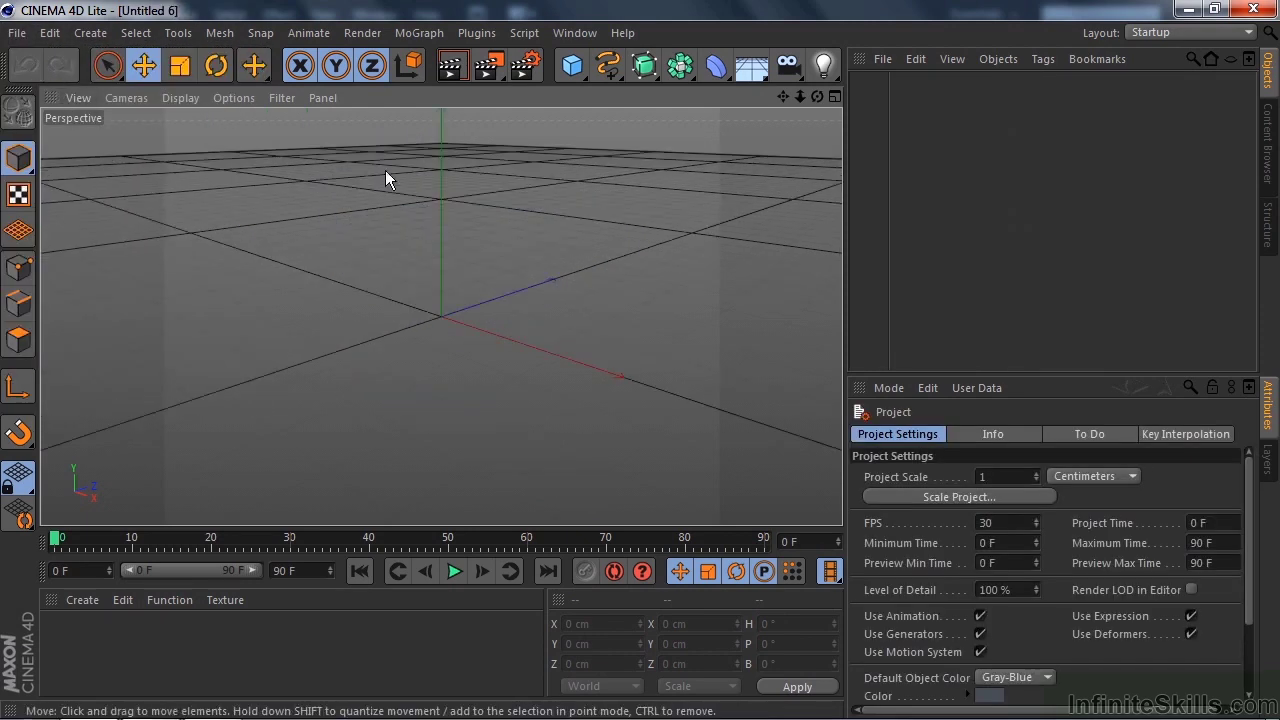
{"action": "left_click", "coordinate": [572, 65]}
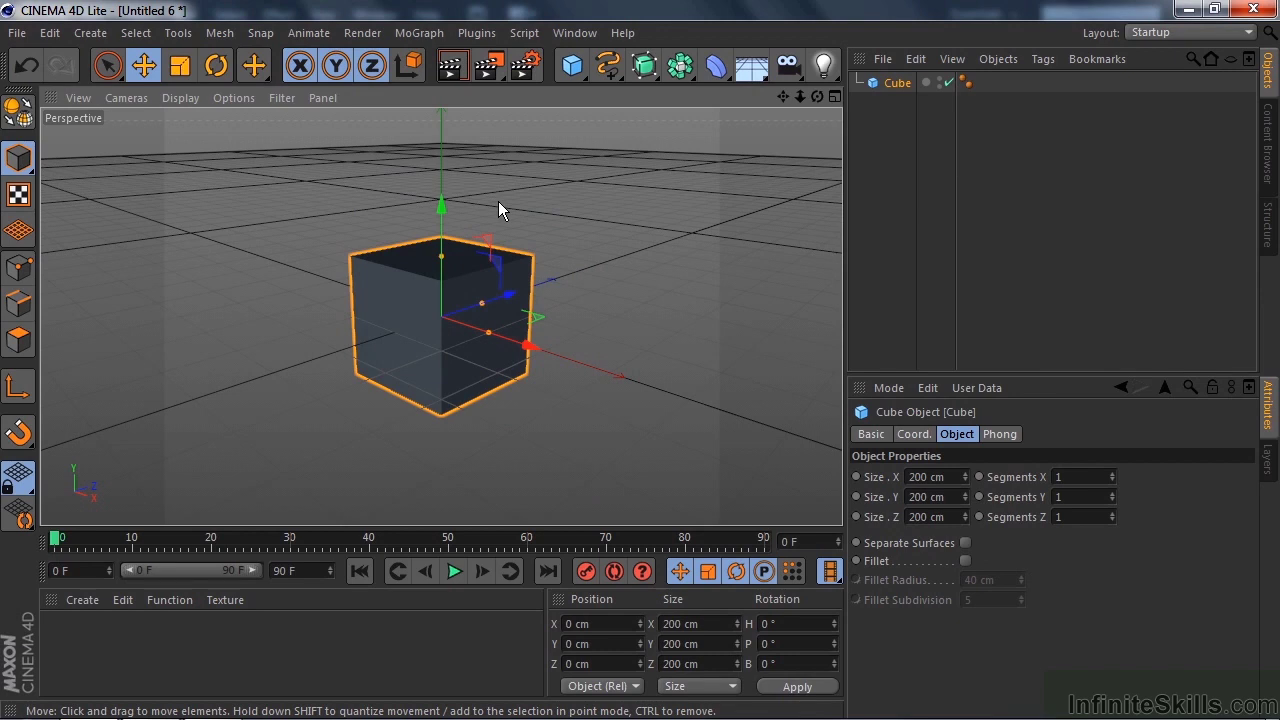
Step: Merge Illustrator-8-test.ai into the cube project at scale 1 centimeters with Connect Splines enabled
{"action": "left_click", "coordinate": [17, 32]}
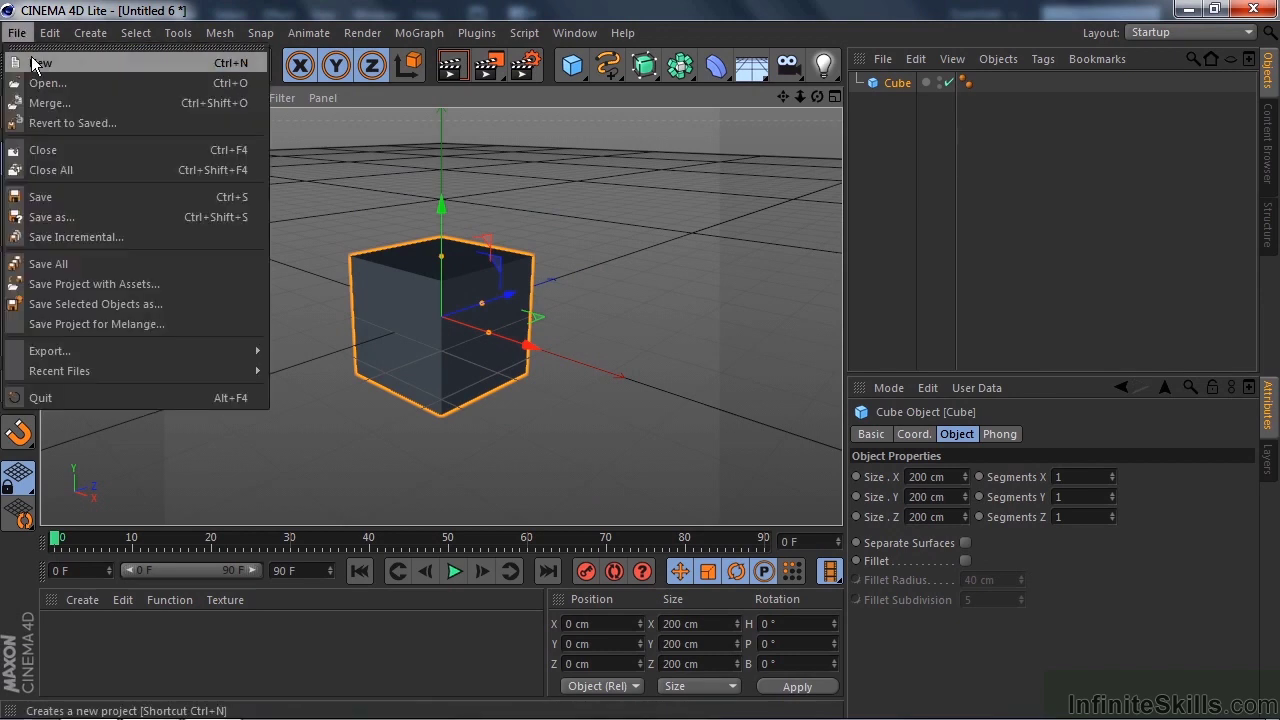
{"action": "left_click", "coordinate": [884, 60]}
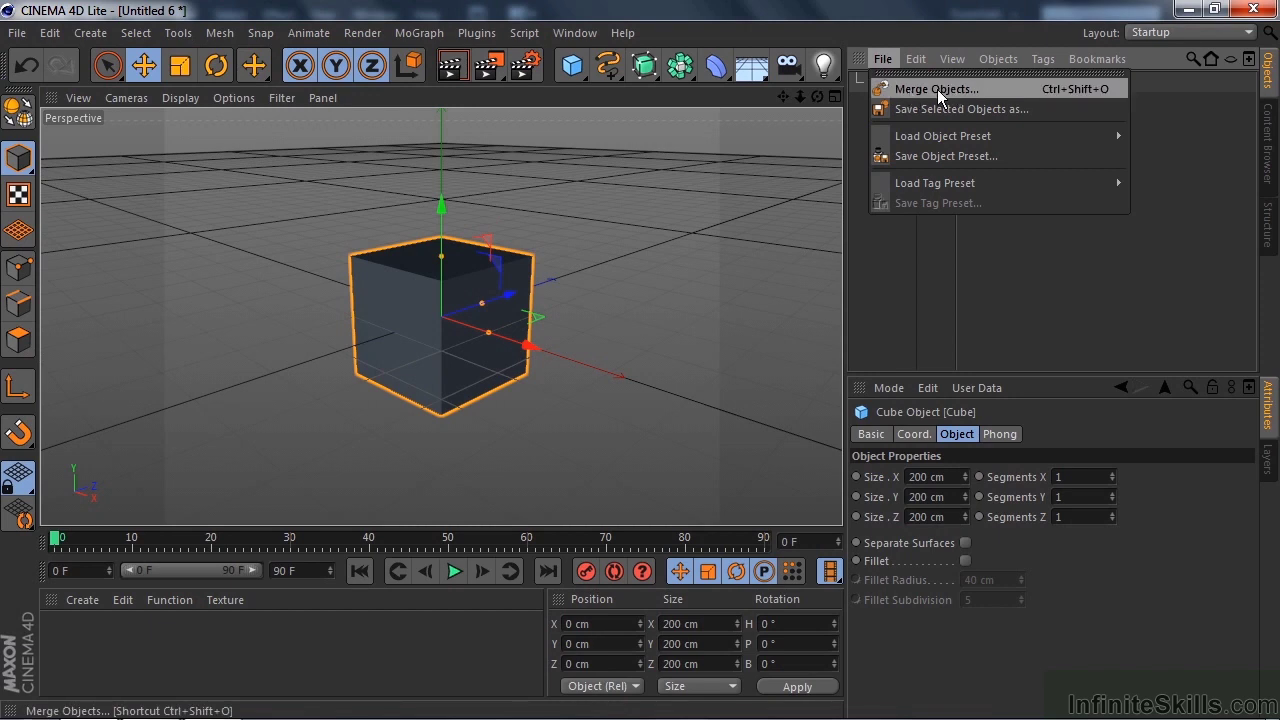
{"action": "left_click", "coordinate": [931, 90]}
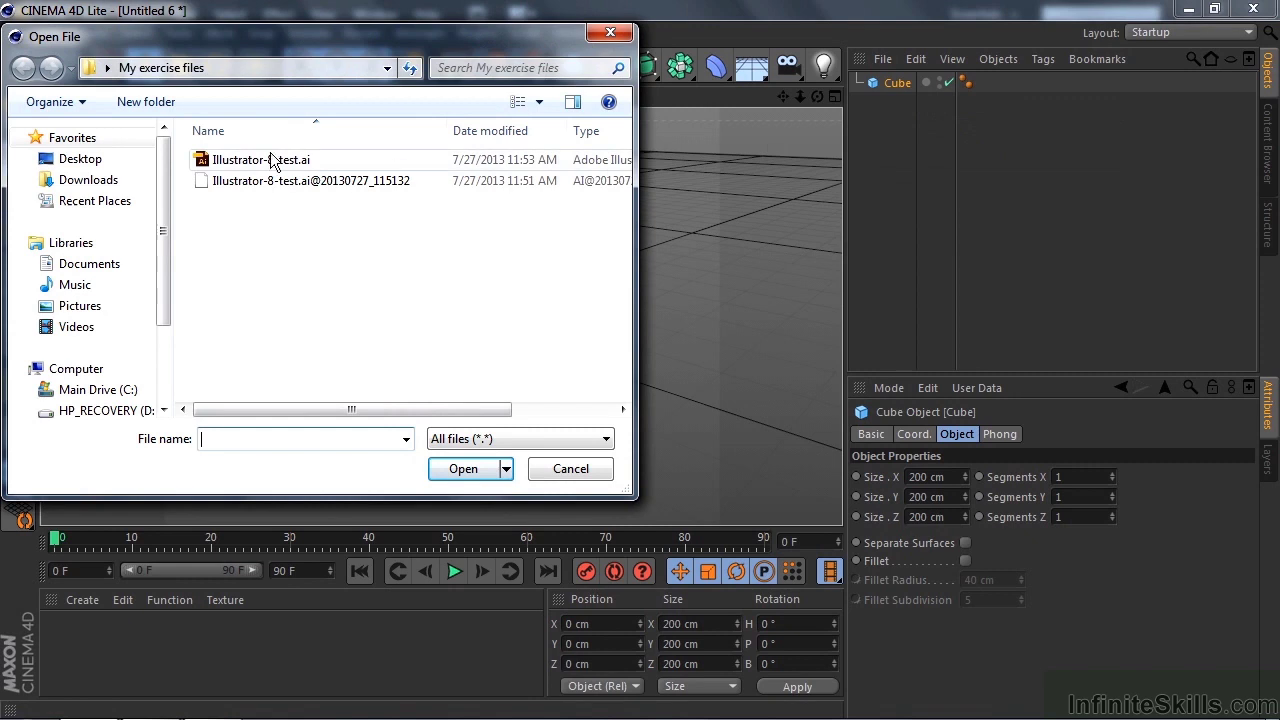
{"action": "double_click", "coordinate": [211, 165]}
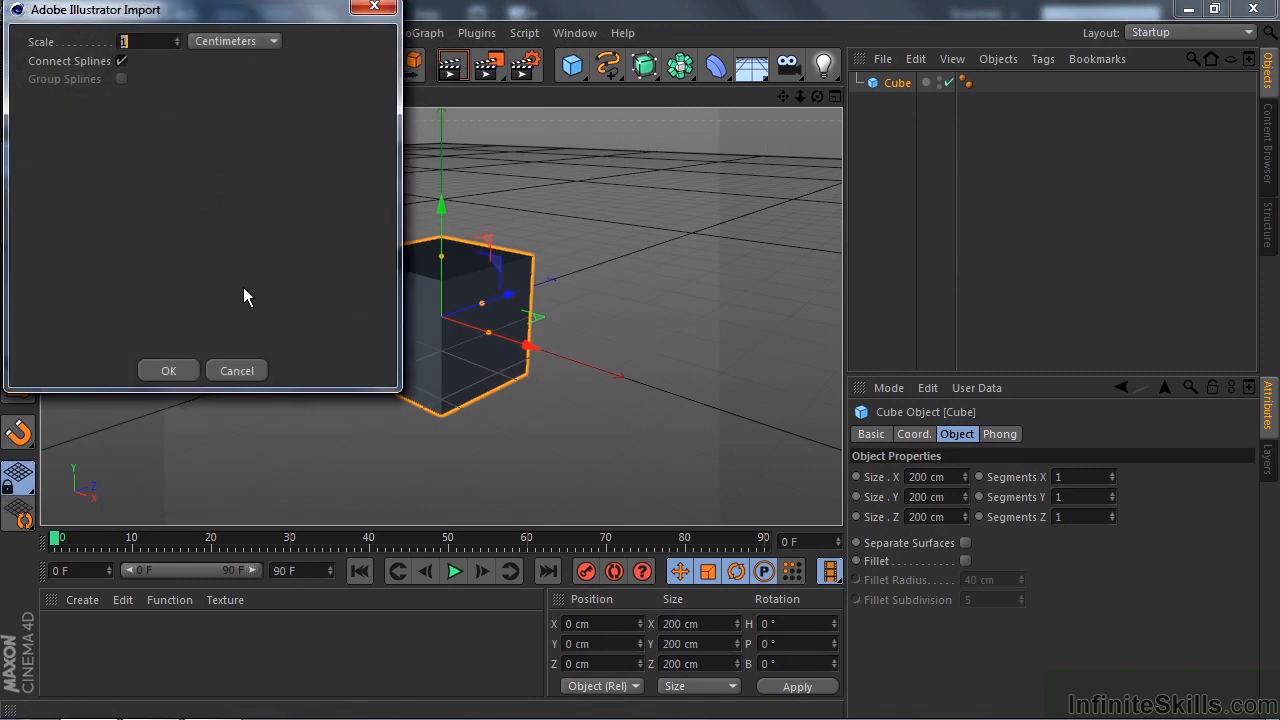
{"action": "left_click", "coordinate": [169, 370]}
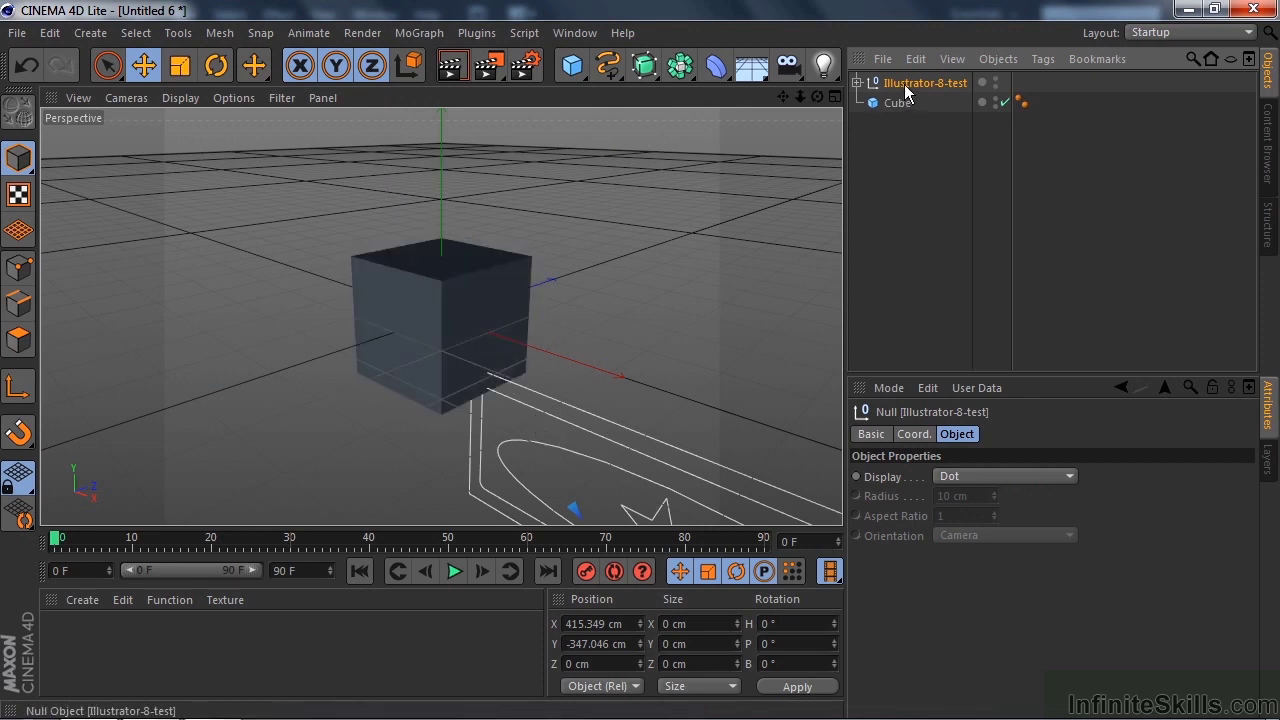
Step: Reset the Illustrator-8-test null's X and Y position coordinates to 0 cm
{"action": "left_click", "coordinate": [918, 436]}
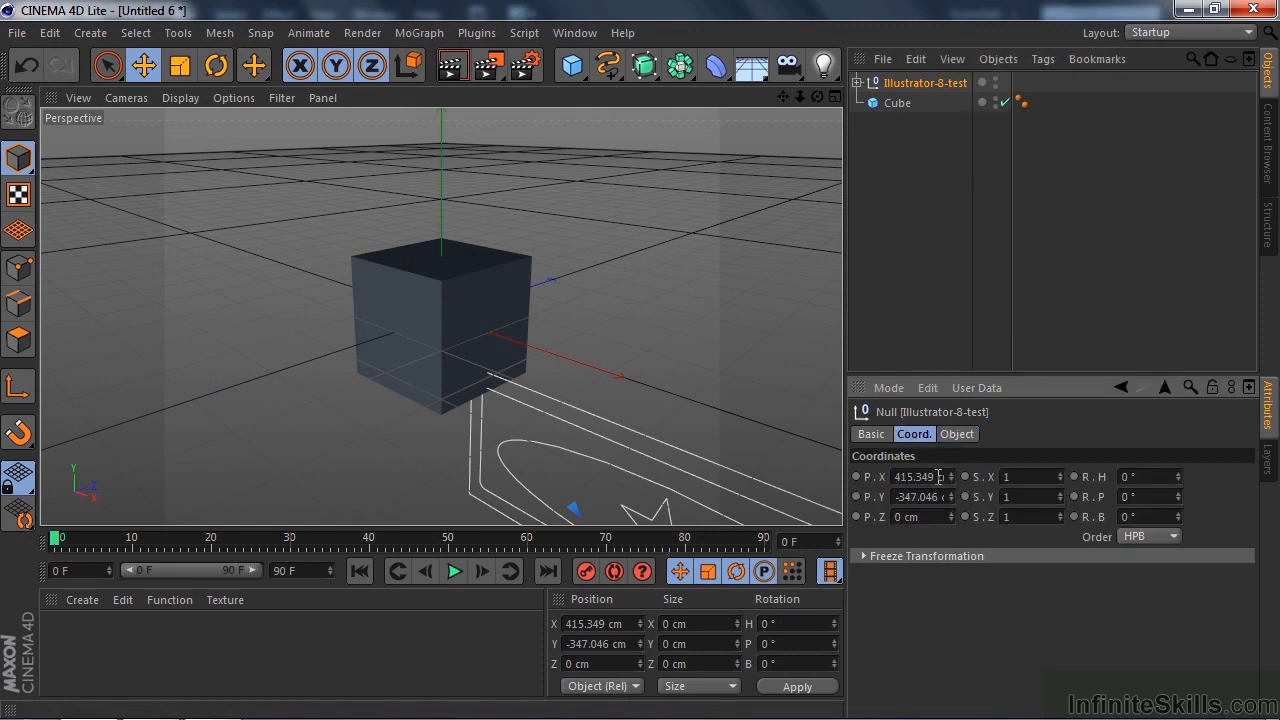
{"action": "right_click", "coordinate": [950, 476]}
{"action": "right_click", "coordinate": [951, 496]}
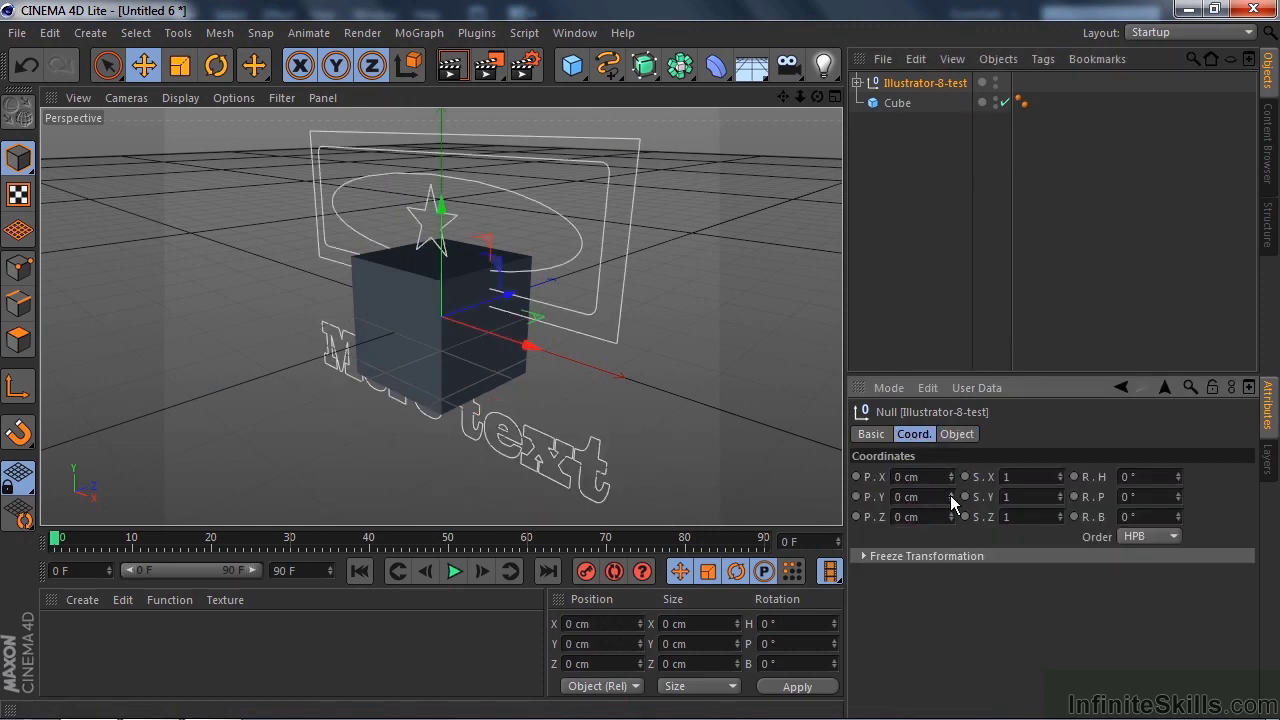